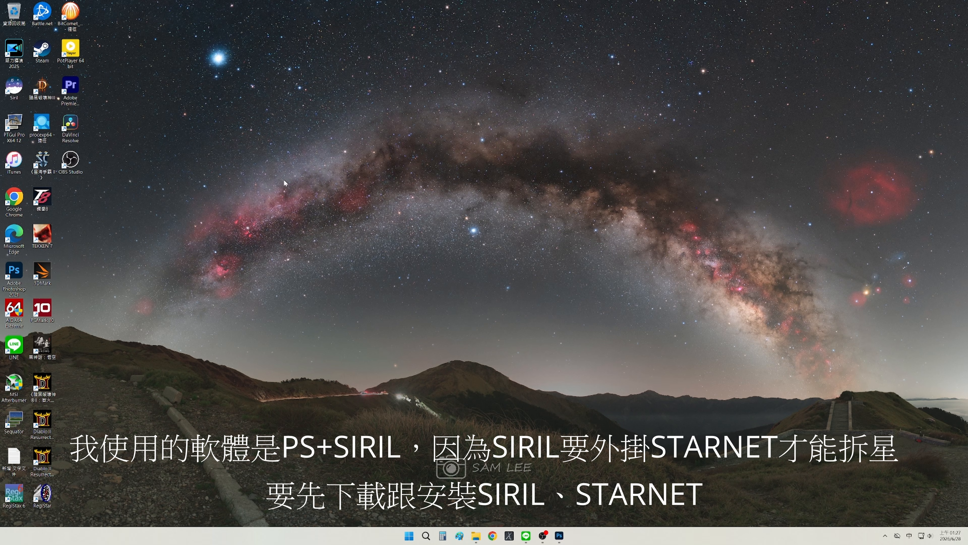
- Open Siril and set the StarNet executable in its preferences to starnet++ from the StarNetv2CLI_Win folder
double_click(14, 86)
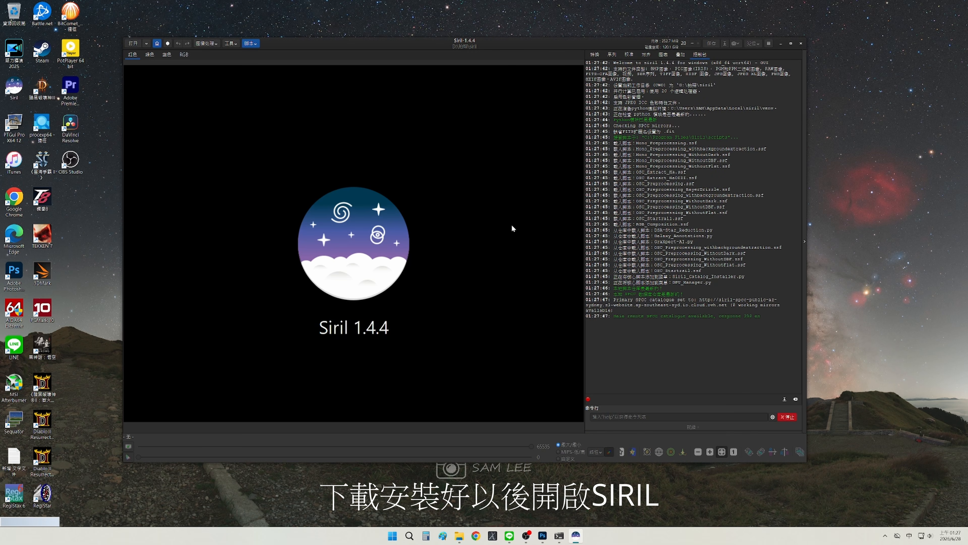
click(769, 43)
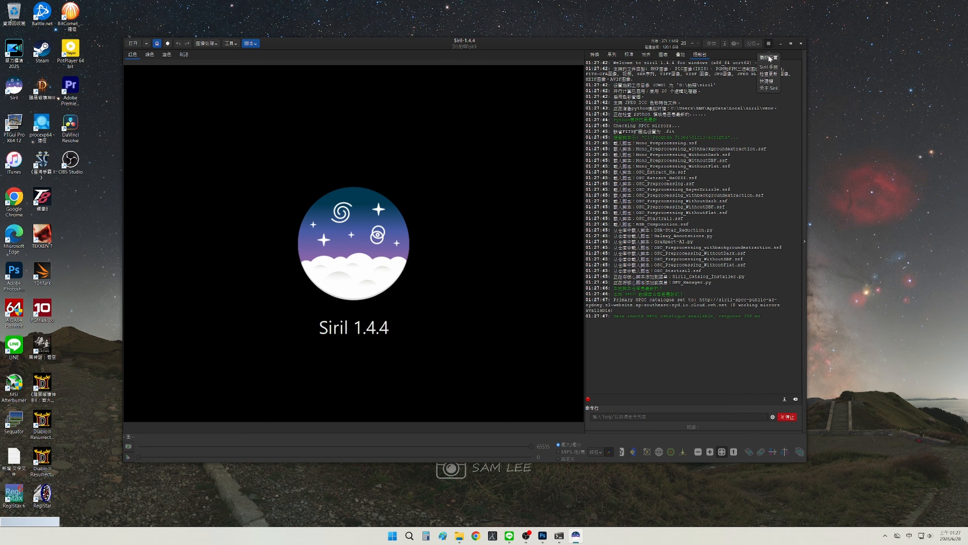
click(768, 58)
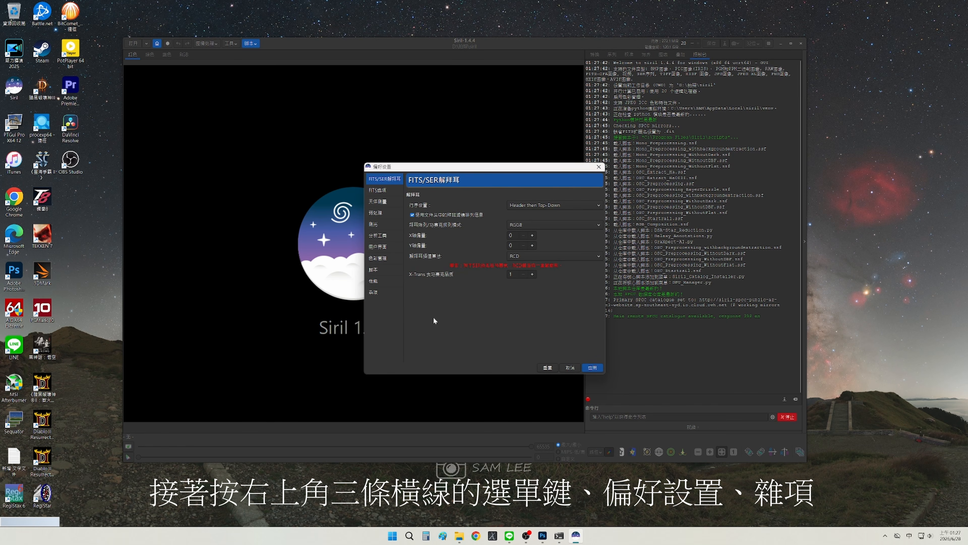
click(374, 293)
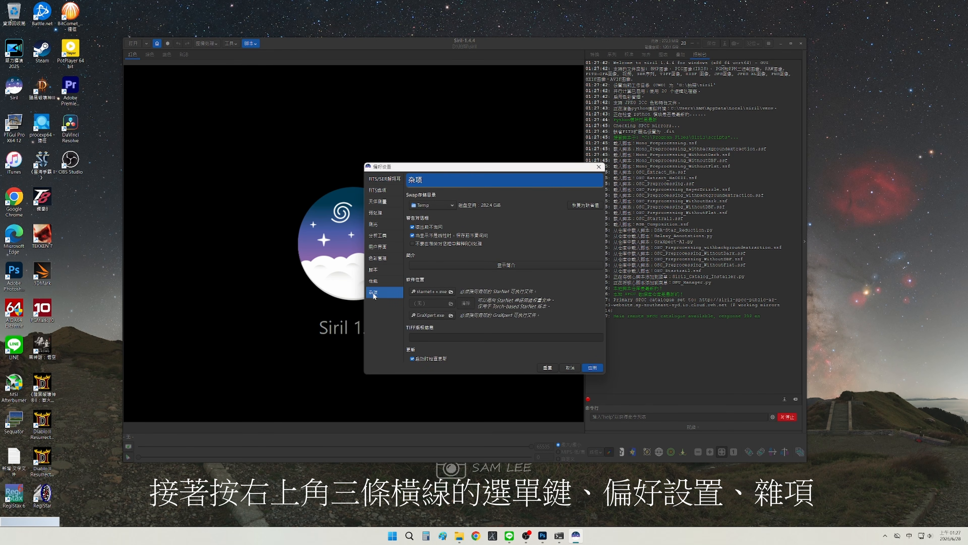
click(438, 292)
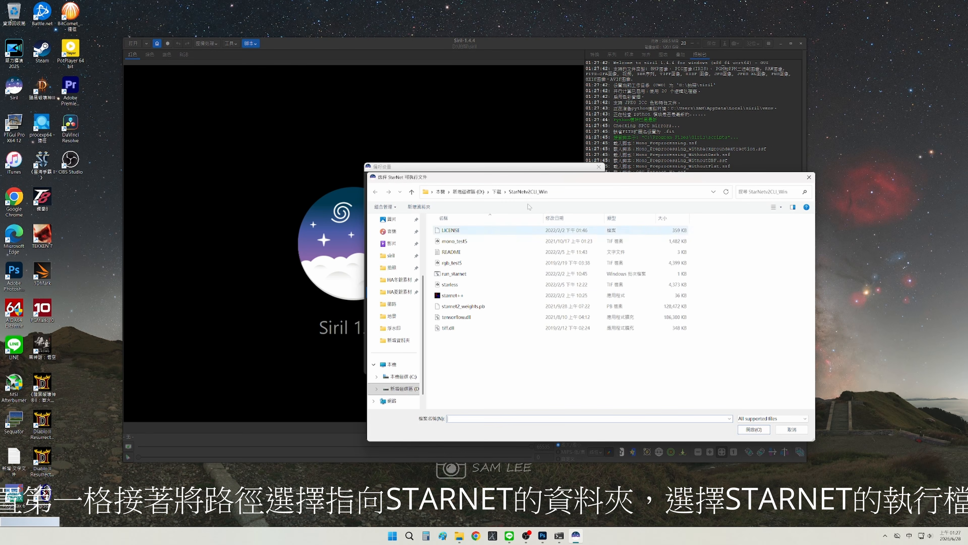
click(460, 296)
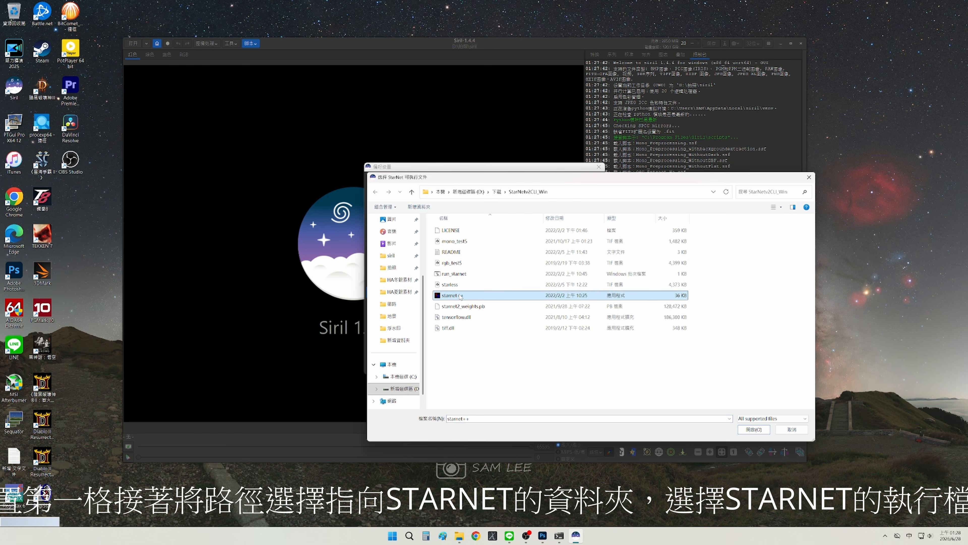
click(750, 431)
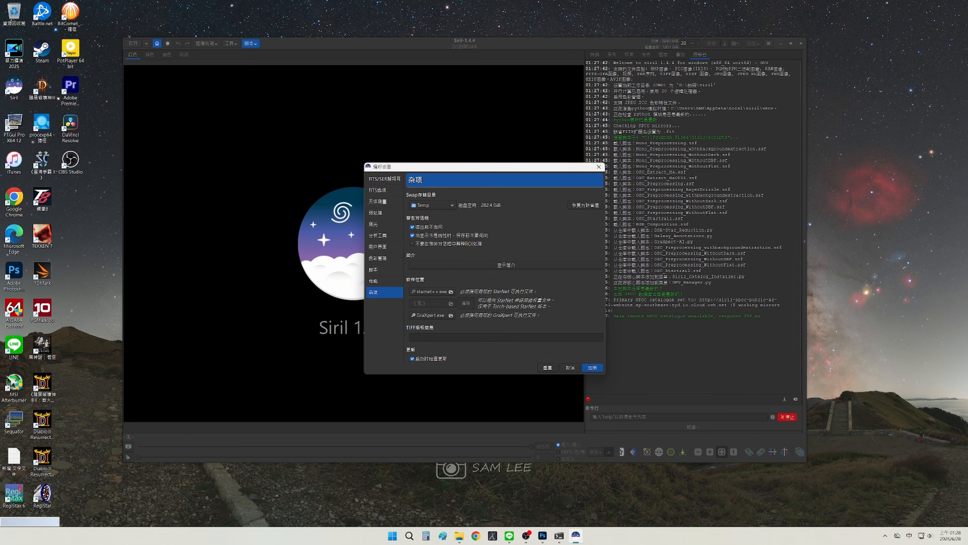
click(592, 367)
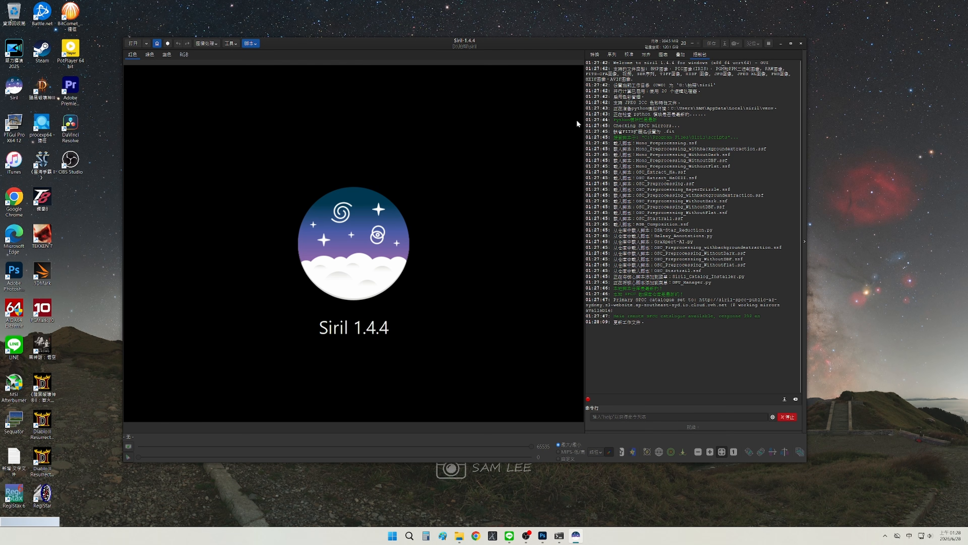
- Enable the master bias, dark and flat for calibration and set dark optimization to use exposure (使用曝光)
click(630, 54)
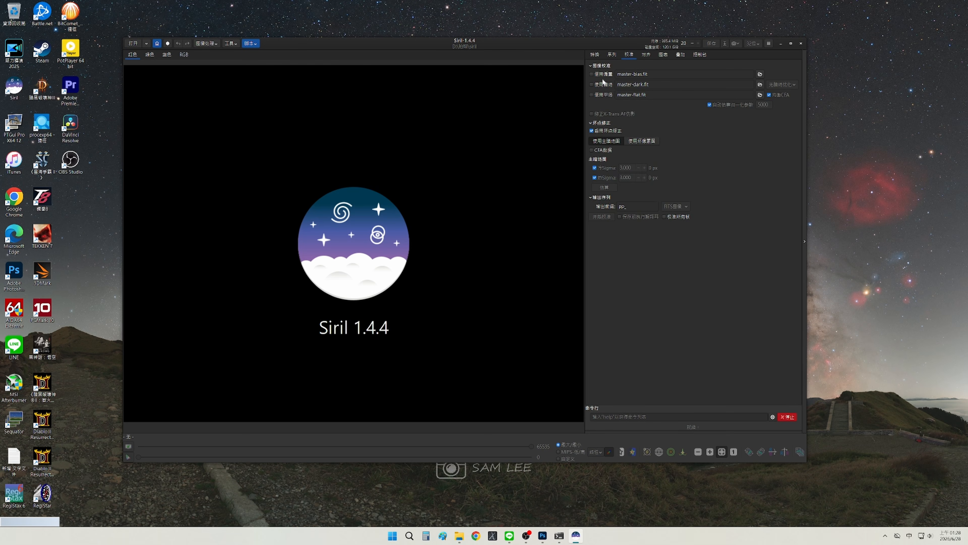
click(596, 85)
click(593, 95)
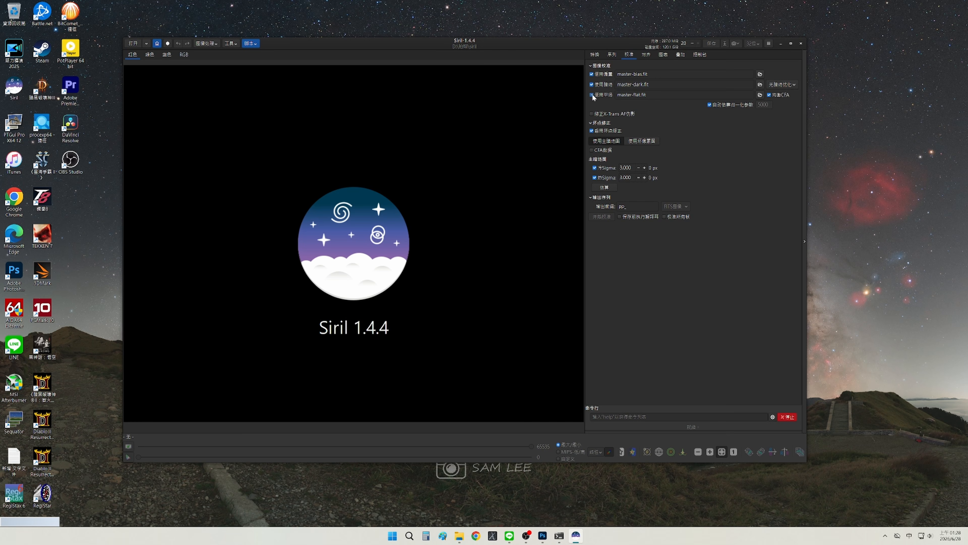
click(779, 85)
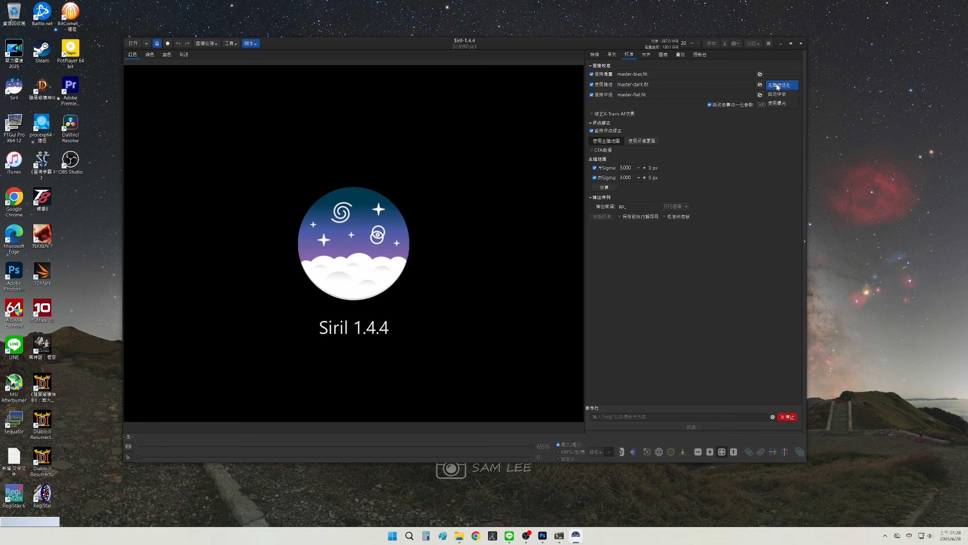
click(778, 103)
- Run the OSC_Preprocessing.ssf script to calibrate, register and stack the light frames
click(250, 43)
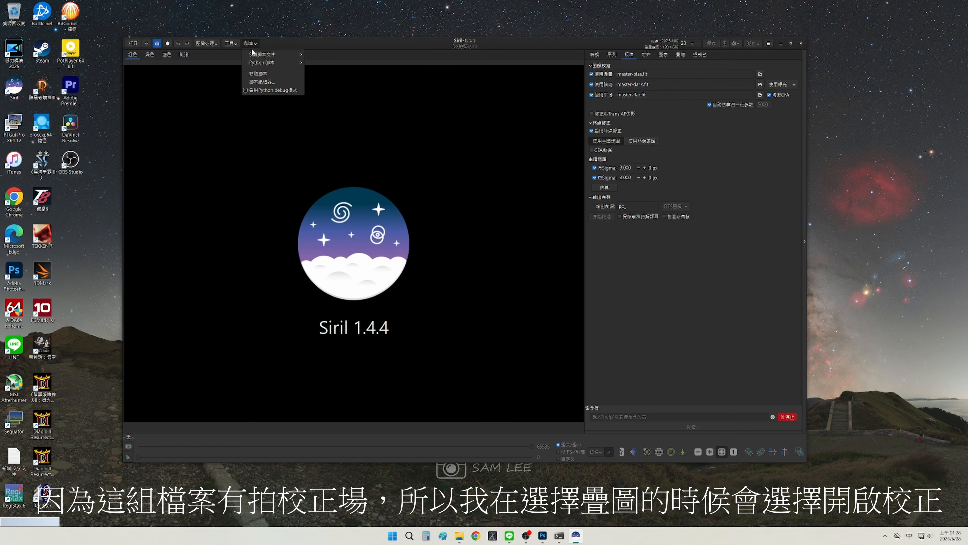
mouse_move(255, 56)
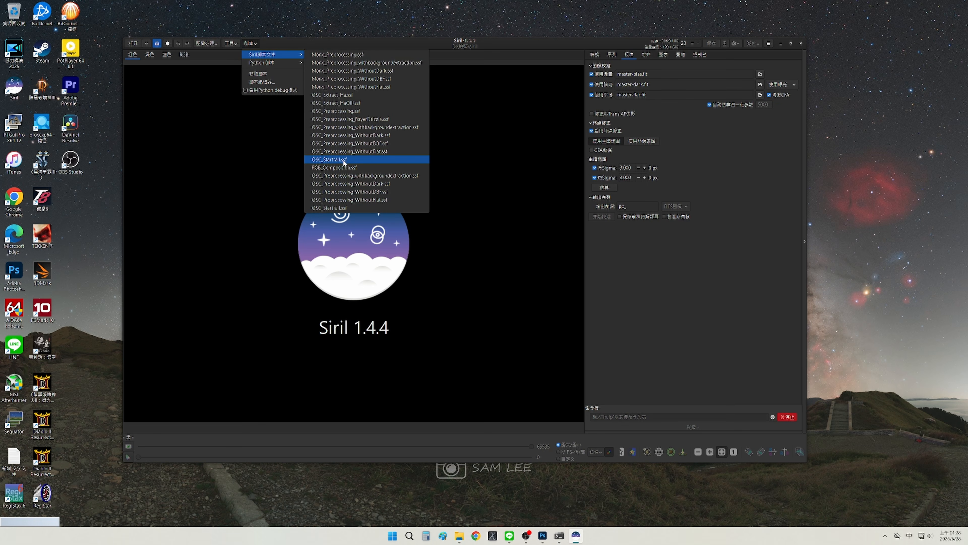
click(347, 112)
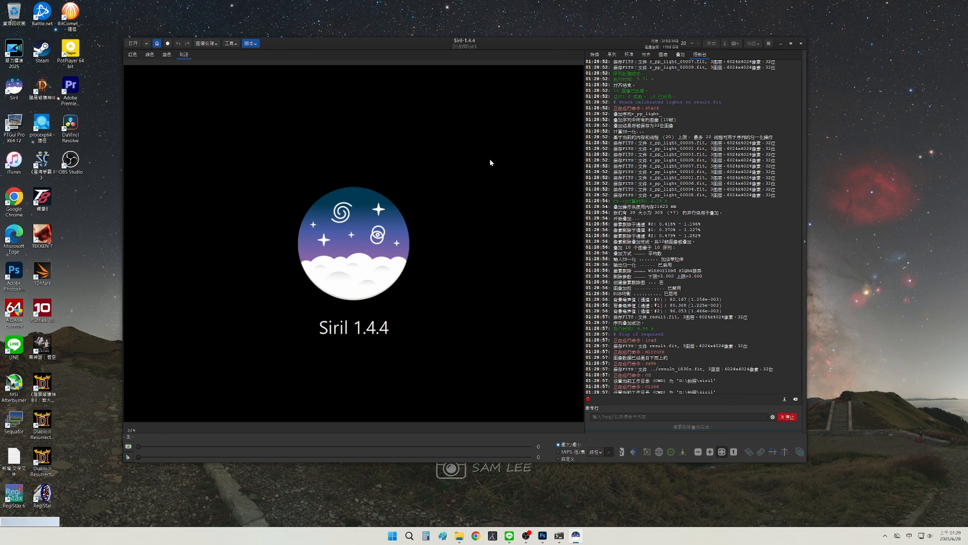
- Load the stacked file result_1830s.fit from the siril folder in File Explorer into Siril
click(459, 535)
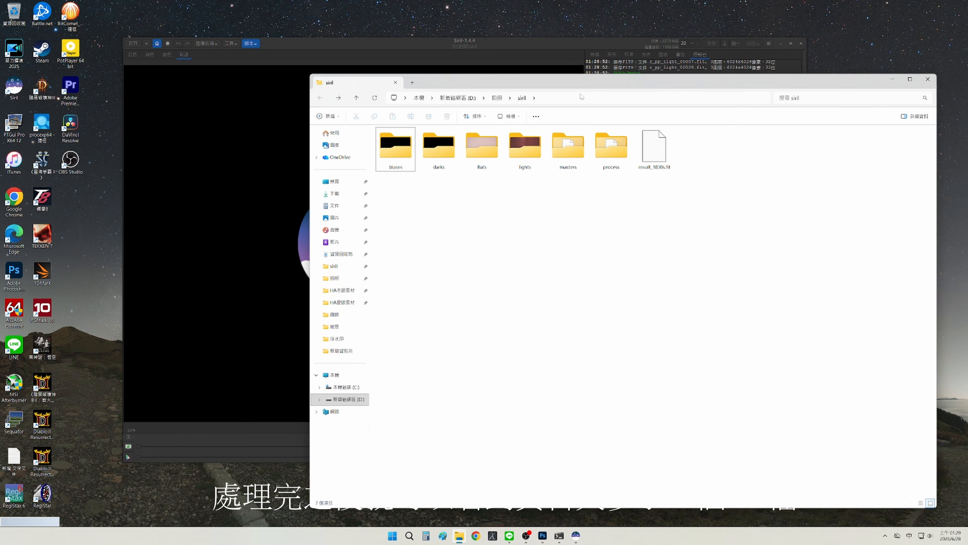
drag(549, 66, 540, 61)
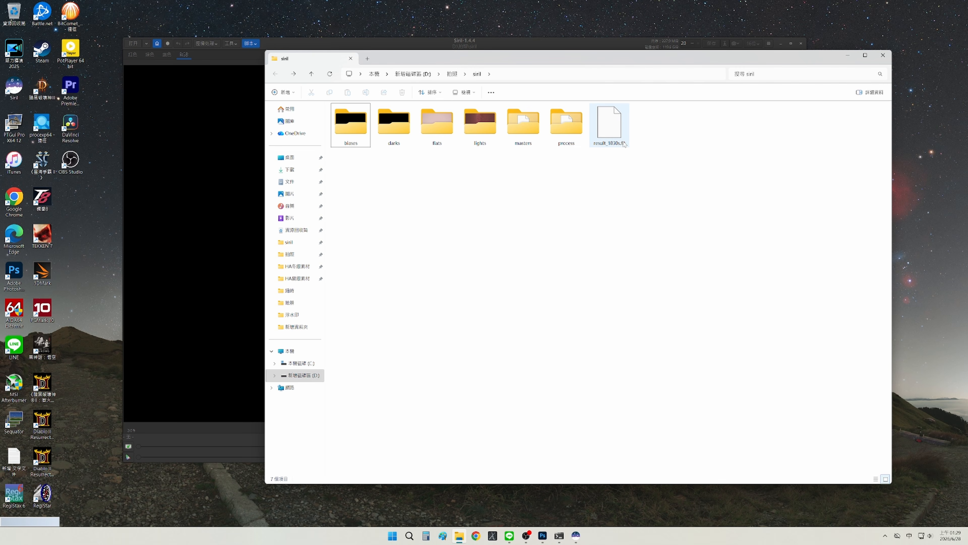
click(611, 130)
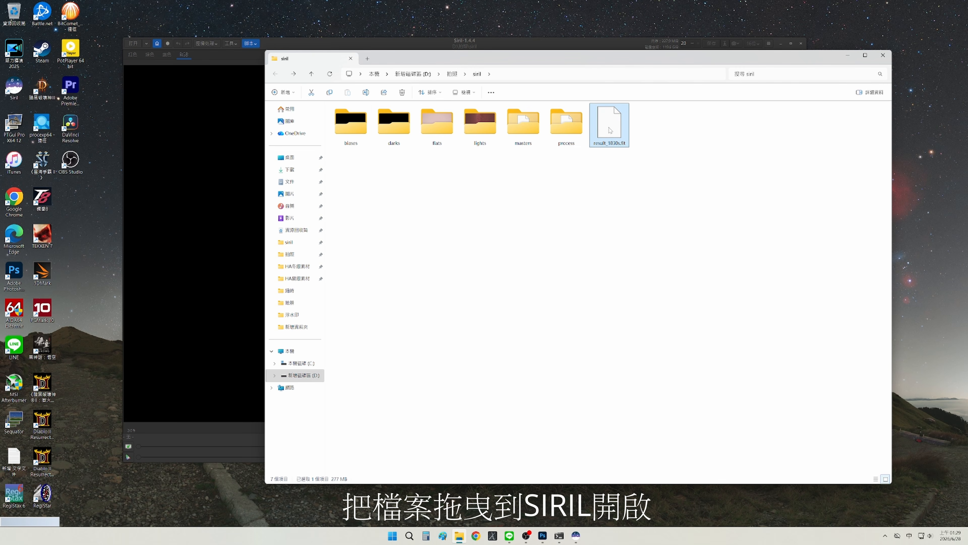
drag(610, 130, 191, 186)
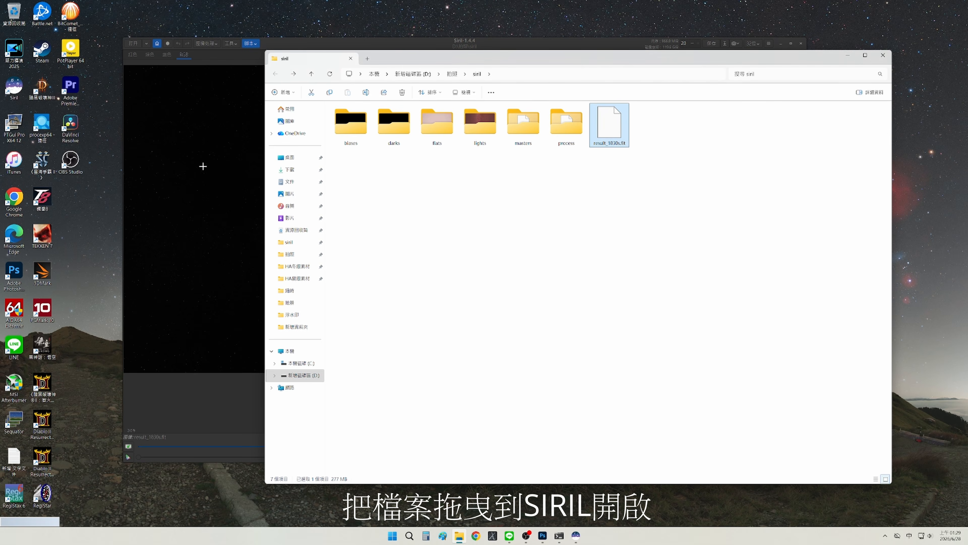
click(440, 40)
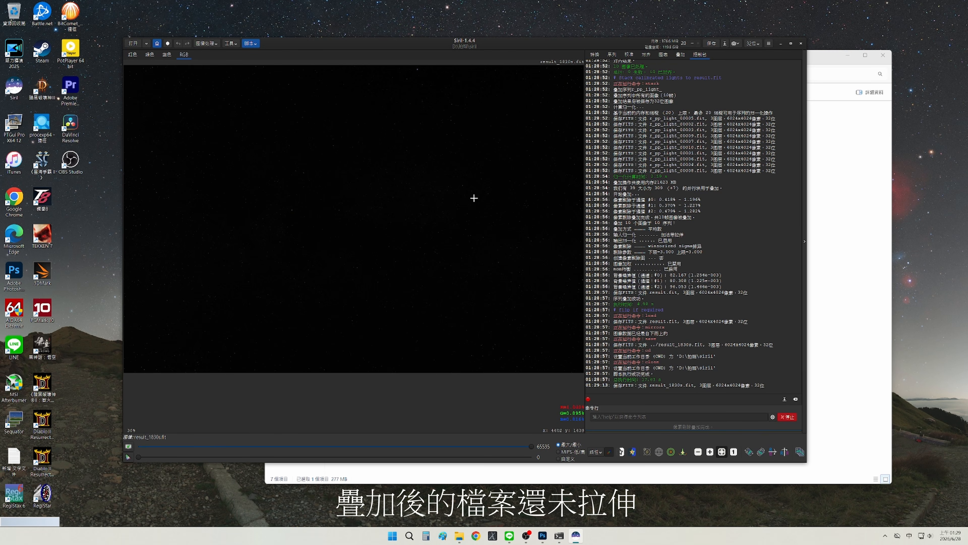
- Preview the stacked image in auto-stretch display mode, examine the stars up close, and return the display to linear
click(596, 452)
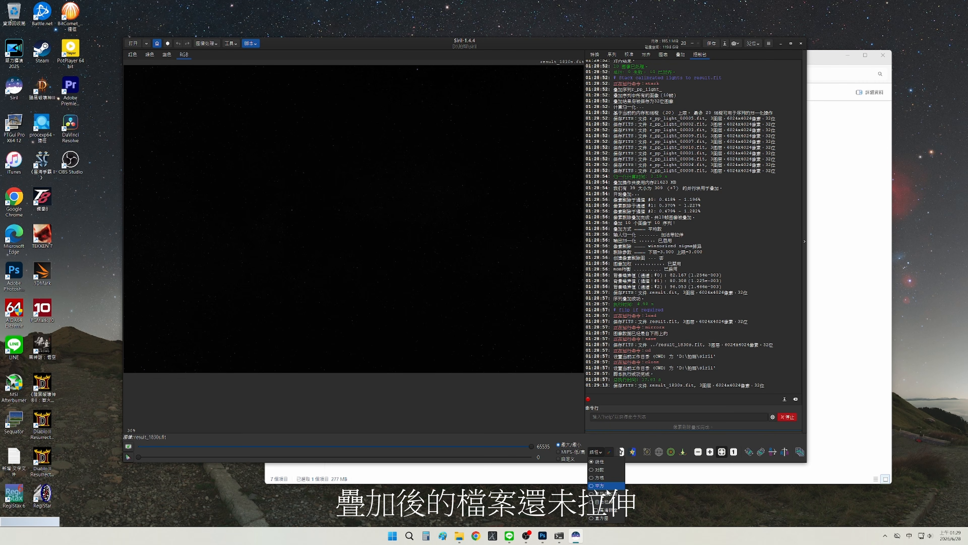
click(605, 494)
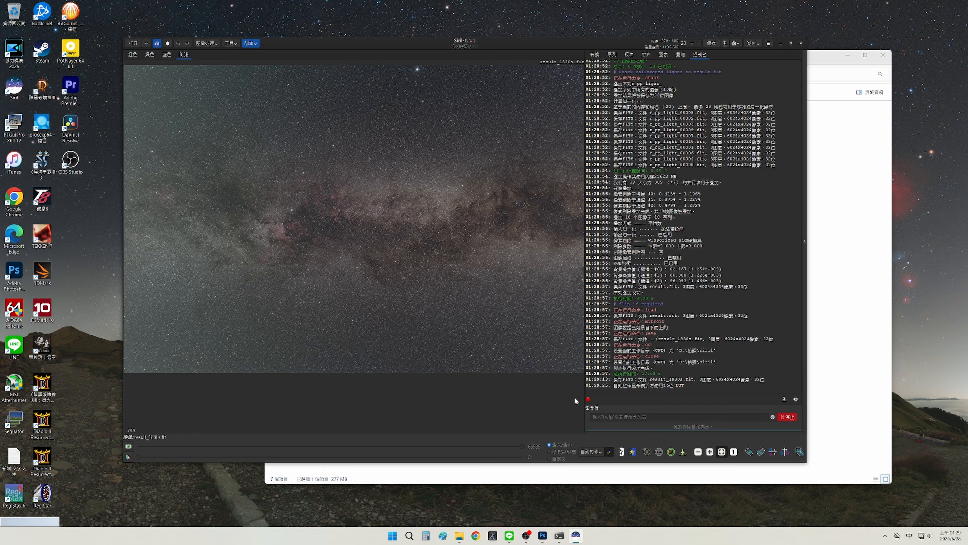
scroll(462, 320, up, 1)
scroll(461, 320, up, 2)
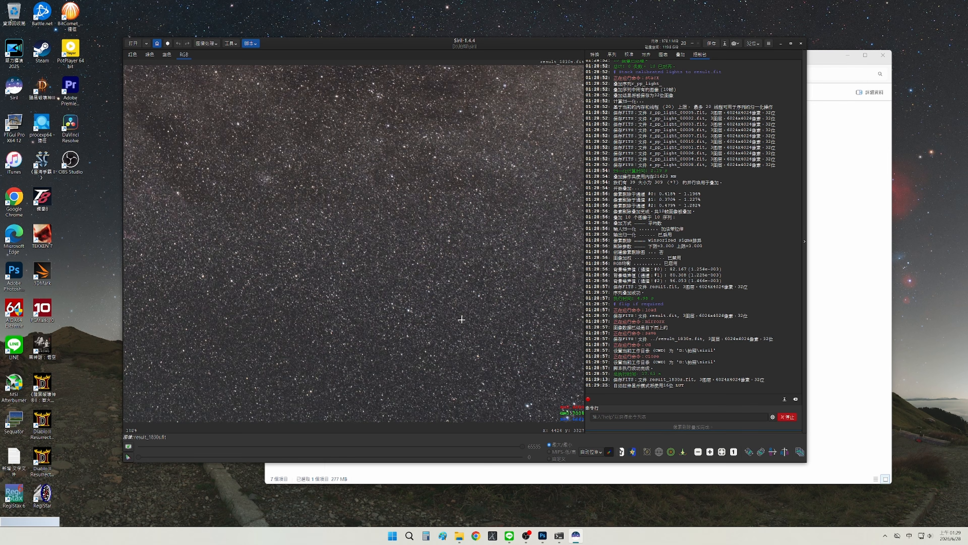
scroll(462, 319, down, 4)
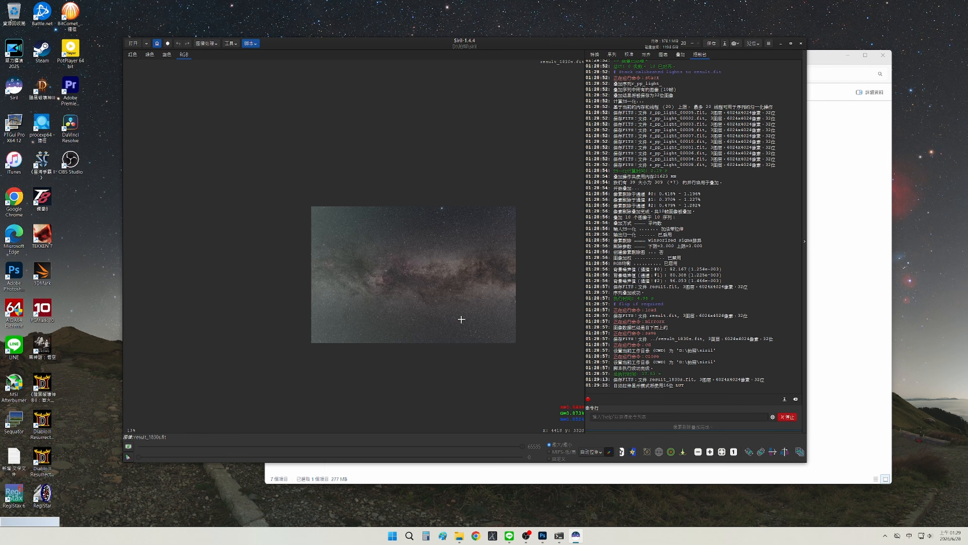
scroll(462, 320, up, 1)
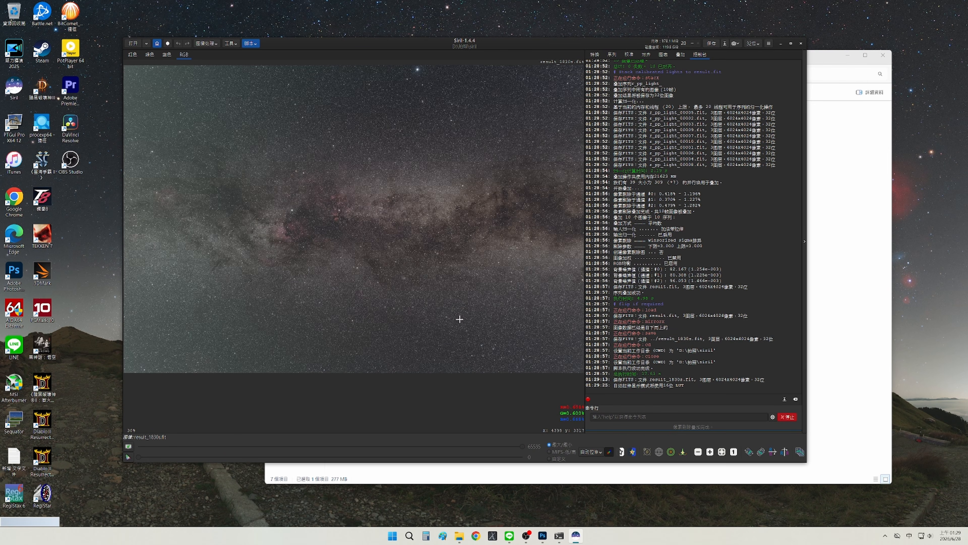
click(591, 452)
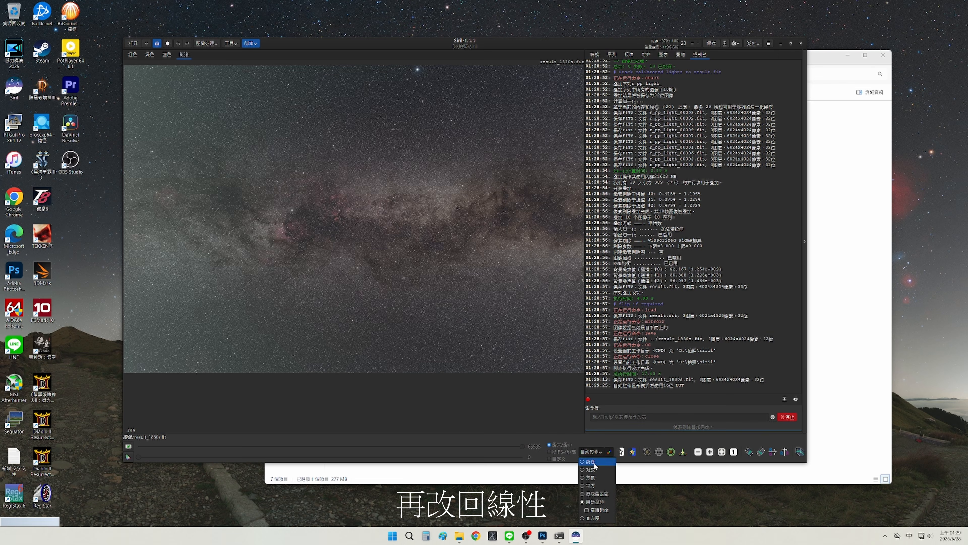
click(590, 461)
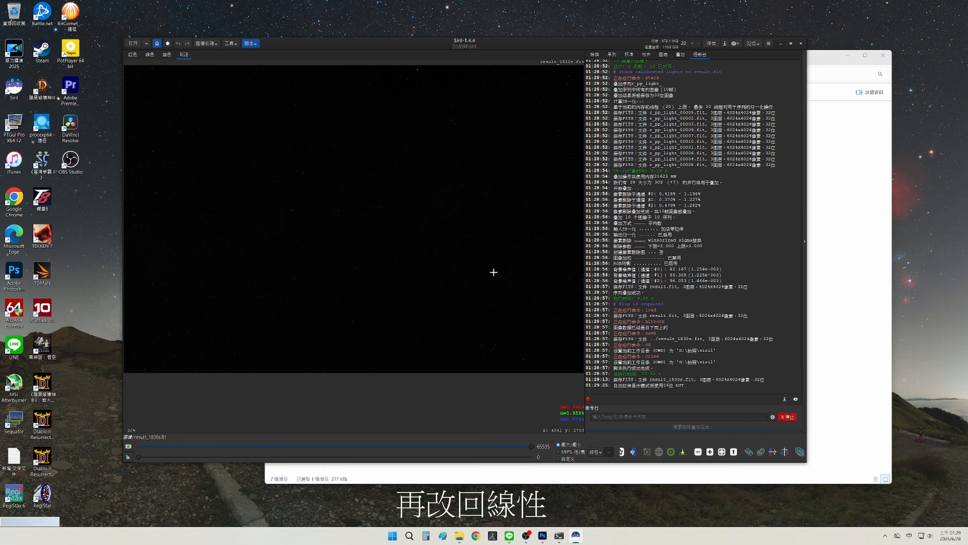
- Check the light-pollution gradient with the auto-stretch display and restore the linear mode
click(596, 454)
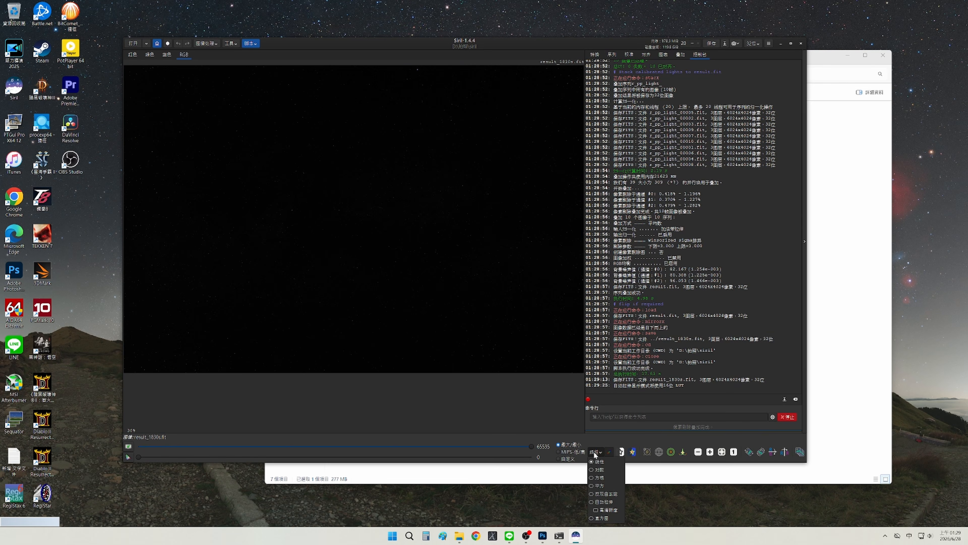
click(604, 502)
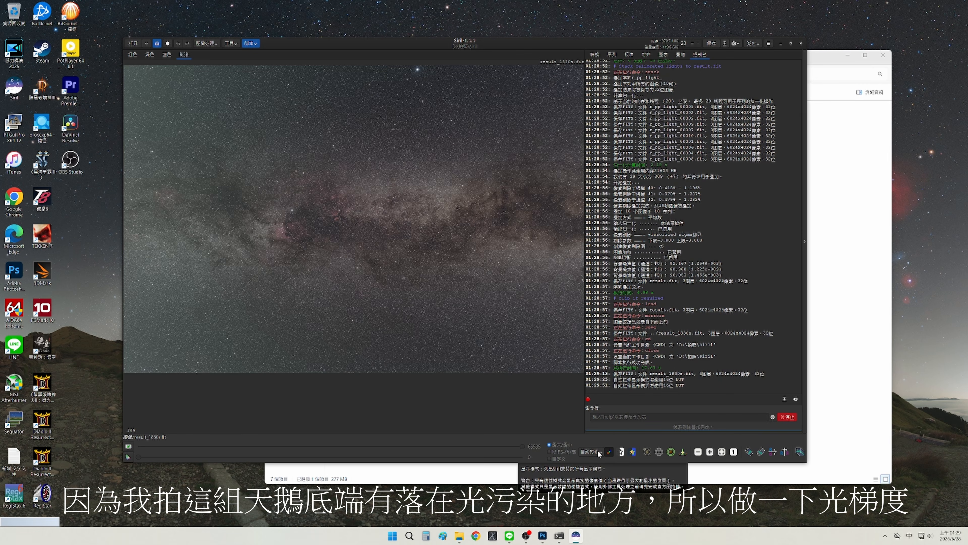
click(598, 453)
click(593, 463)
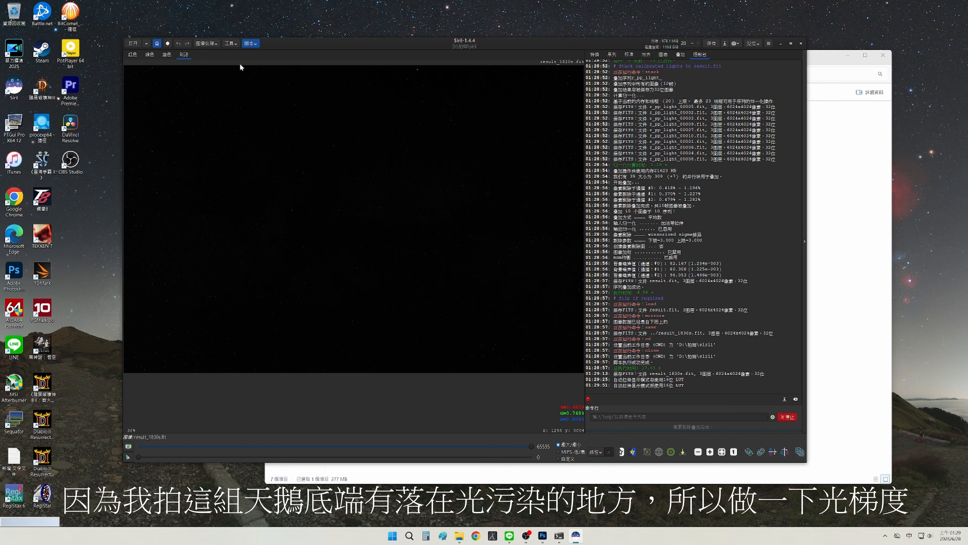
- Run the GraXpert-AI.py script's Background Extraction on the stacked image with its default settings, and close its dialog
click(251, 43)
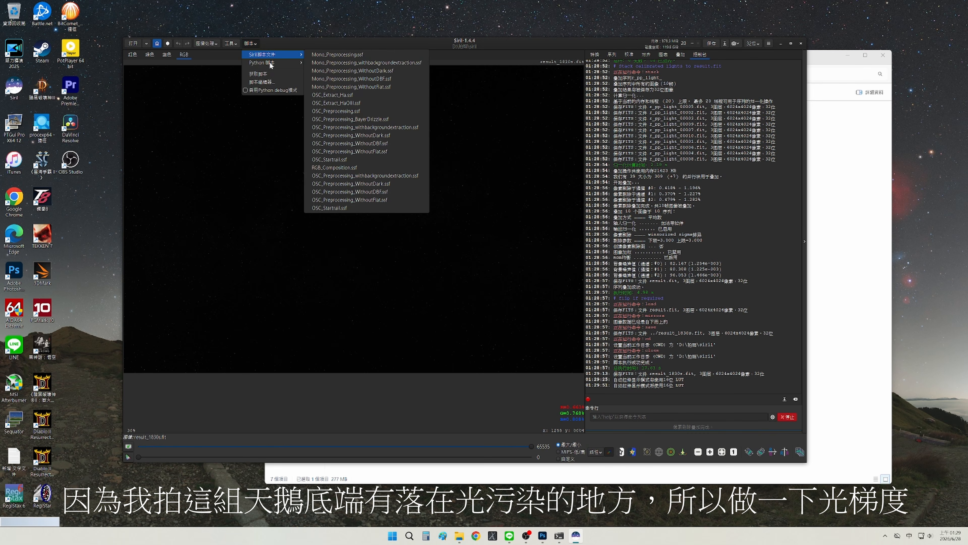
mouse_move(271, 62)
mouse_move(323, 63)
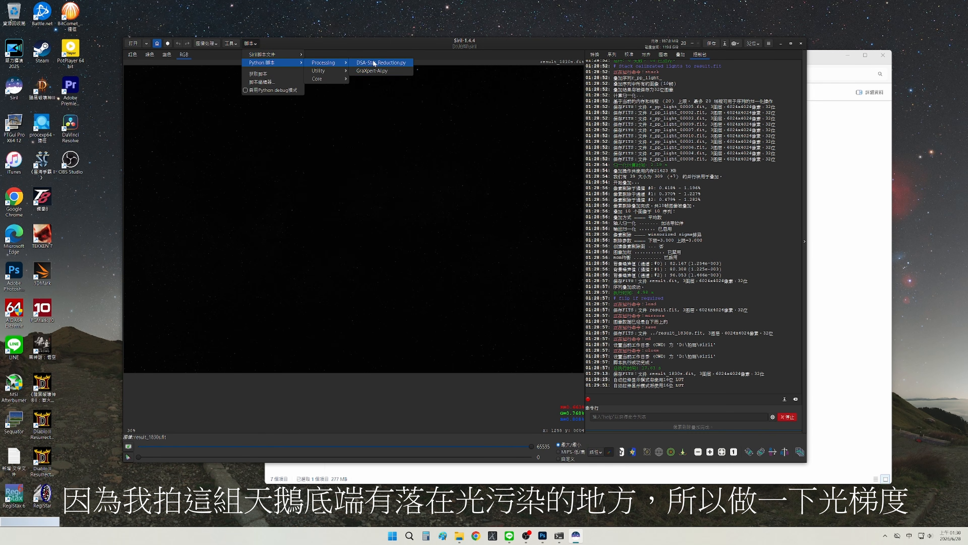
click(373, 72)
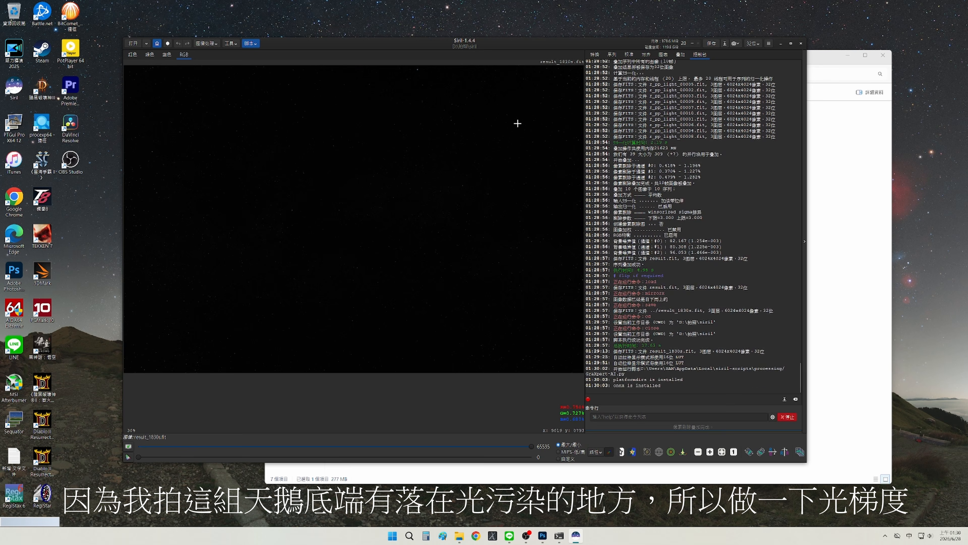
click(423, 327)
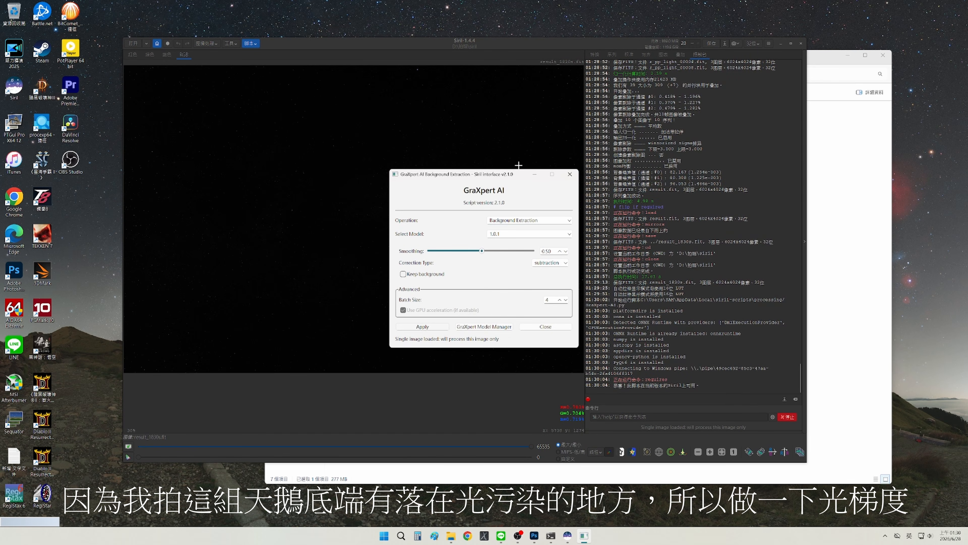
drag(513, 177, 752, 140)
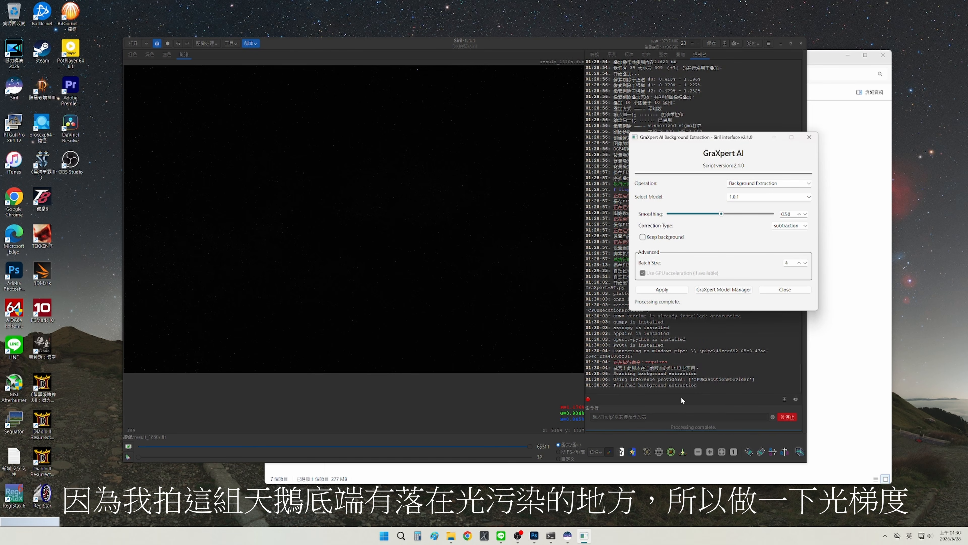
click(790, 291)
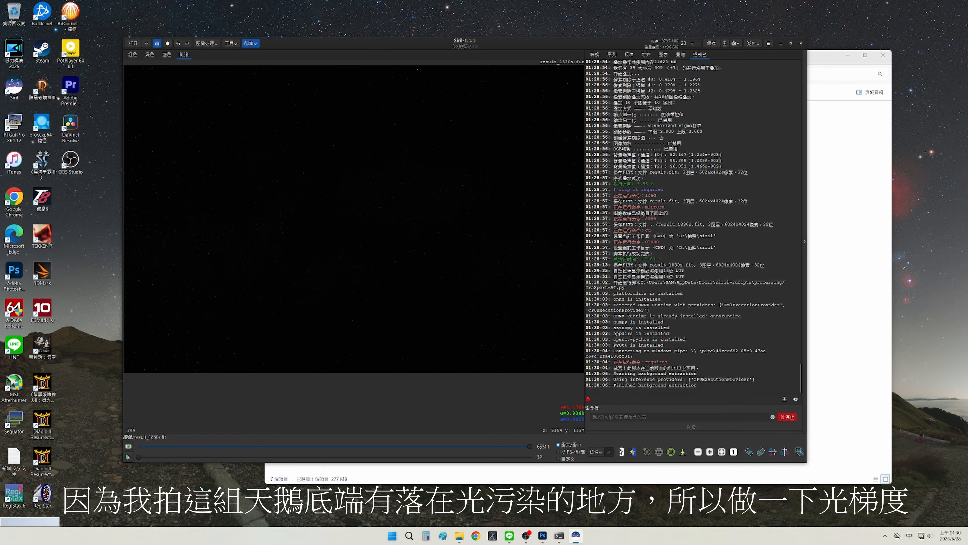
- Check the background-extracted image in auto-stretch display mode, and return the display to linear
click(201, 45)
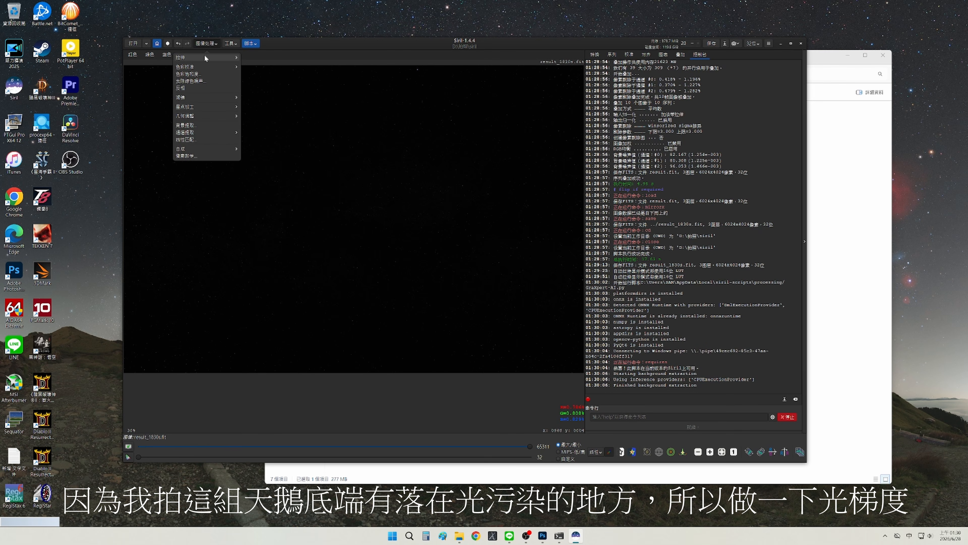
click(288, 46)
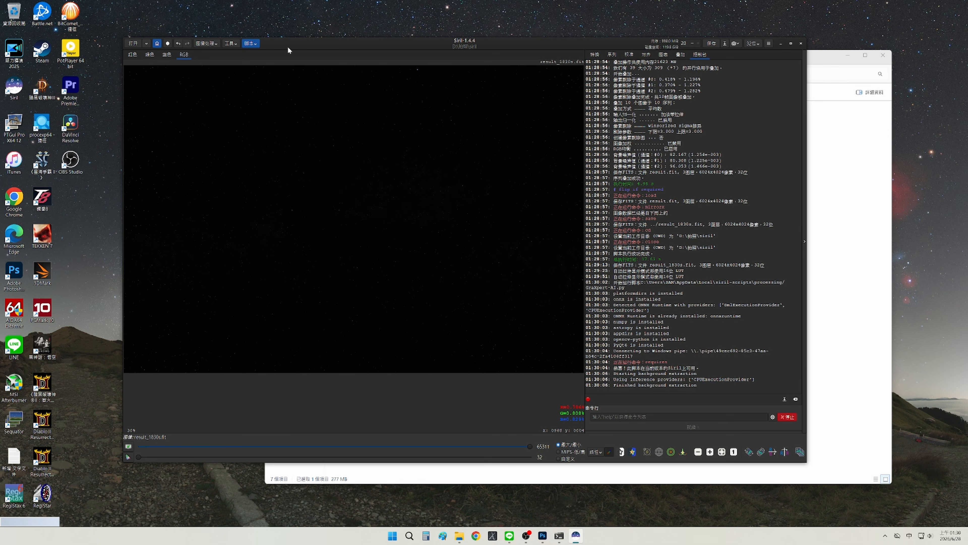
click(596, 452)
click(603, 502)
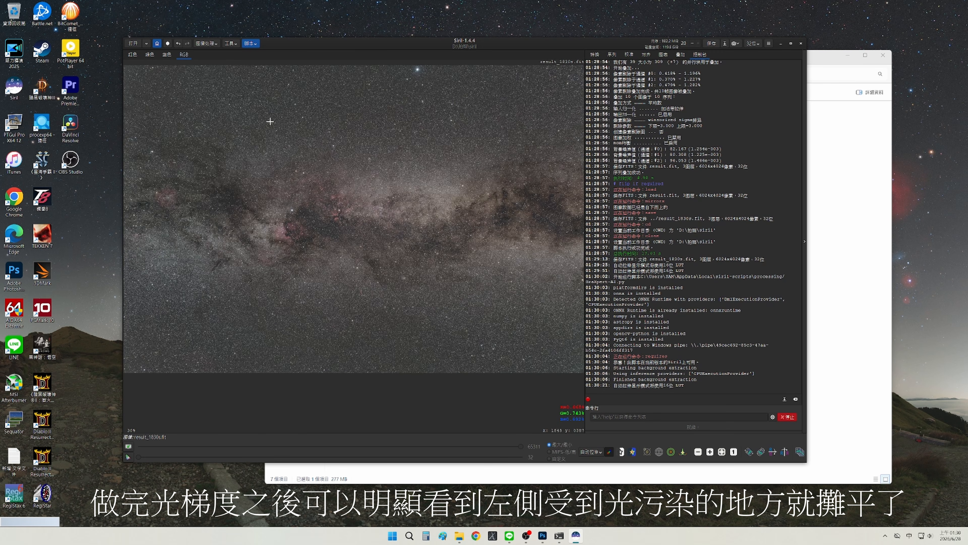
click(592, 452)
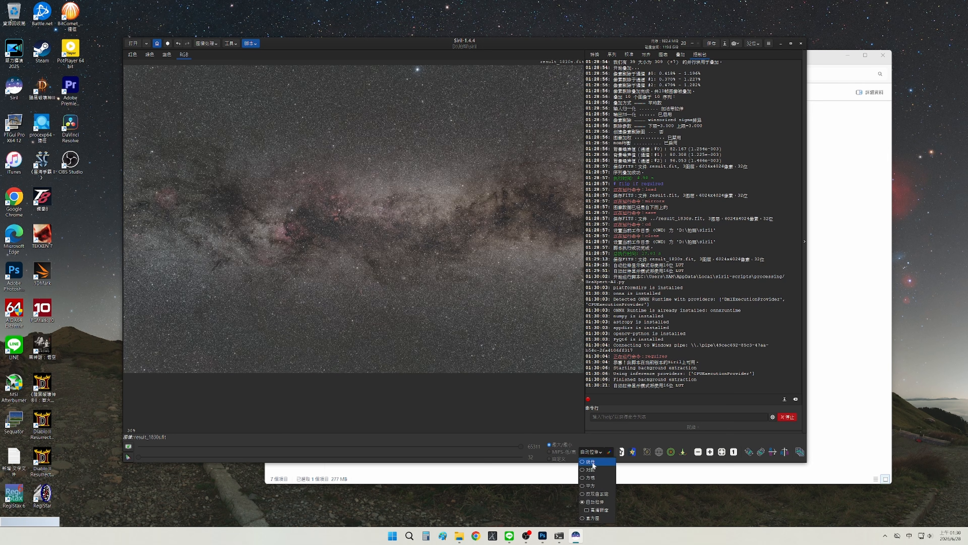
click(591, 457)
- Stretch the image with the Histogram Transformation's automatic stretch, apply it, and close the dialog
click(204, 44)
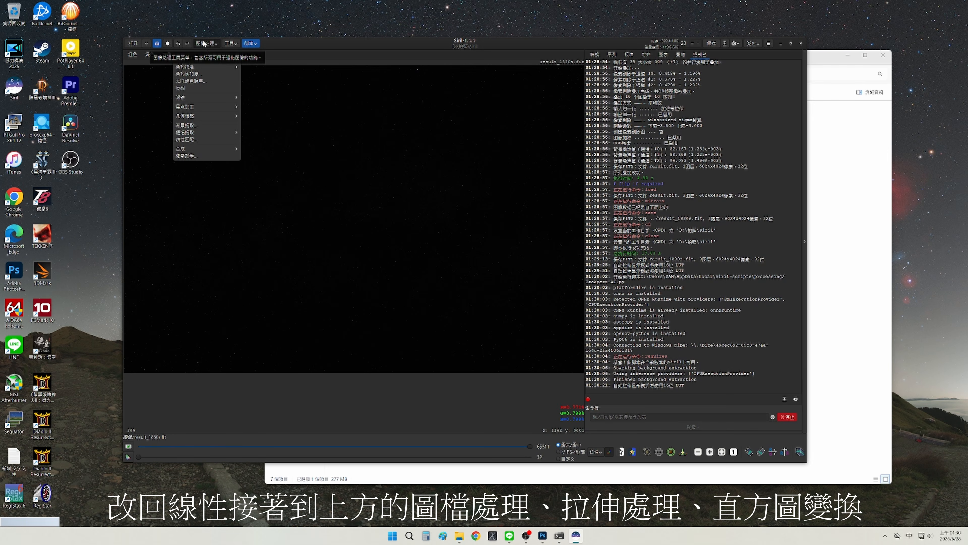
click(205, 59)
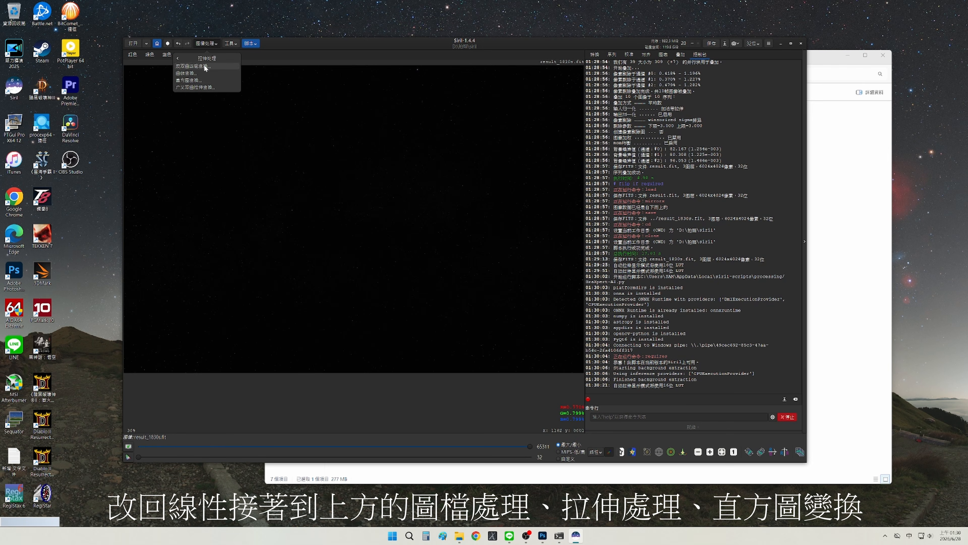
click(202, 80)
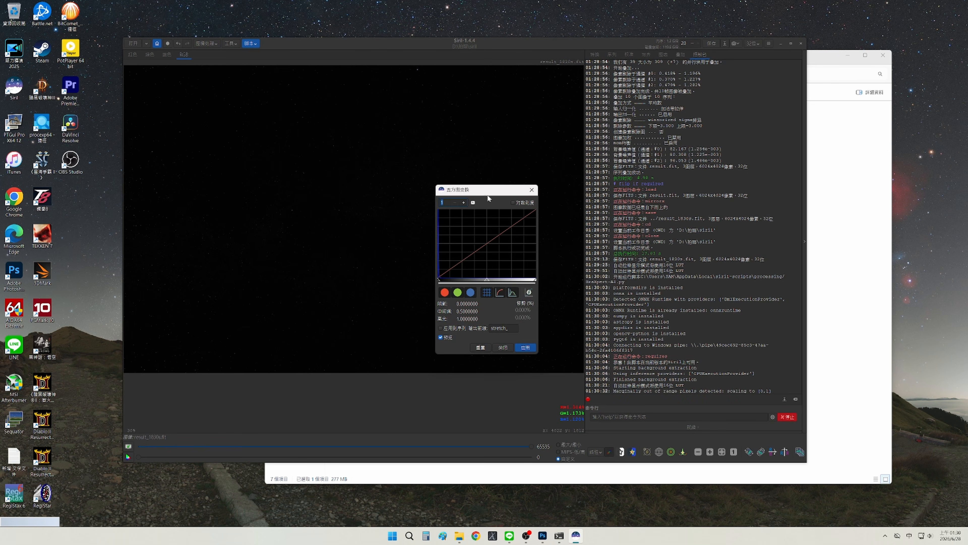
drag(487, 194, 661, 120)
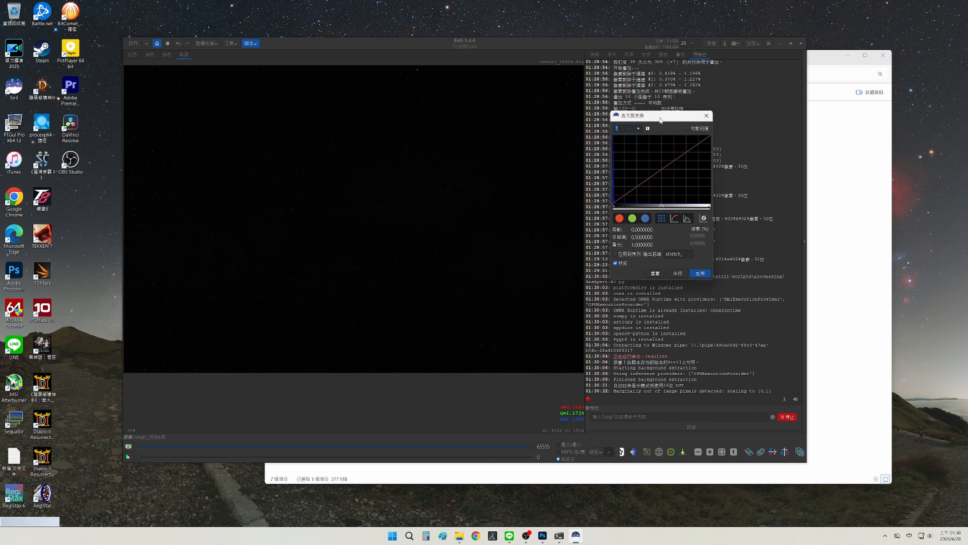
click(704, 219)
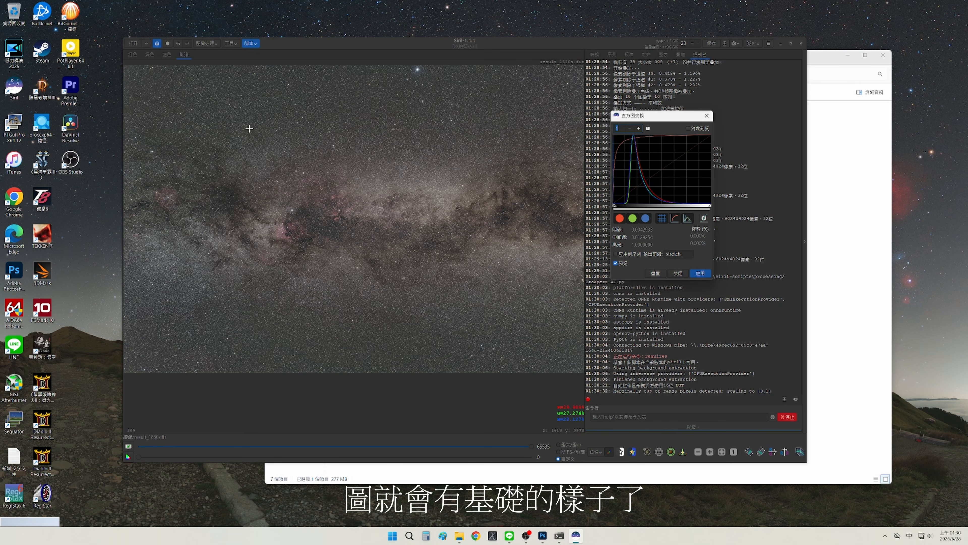
click(700, 273)
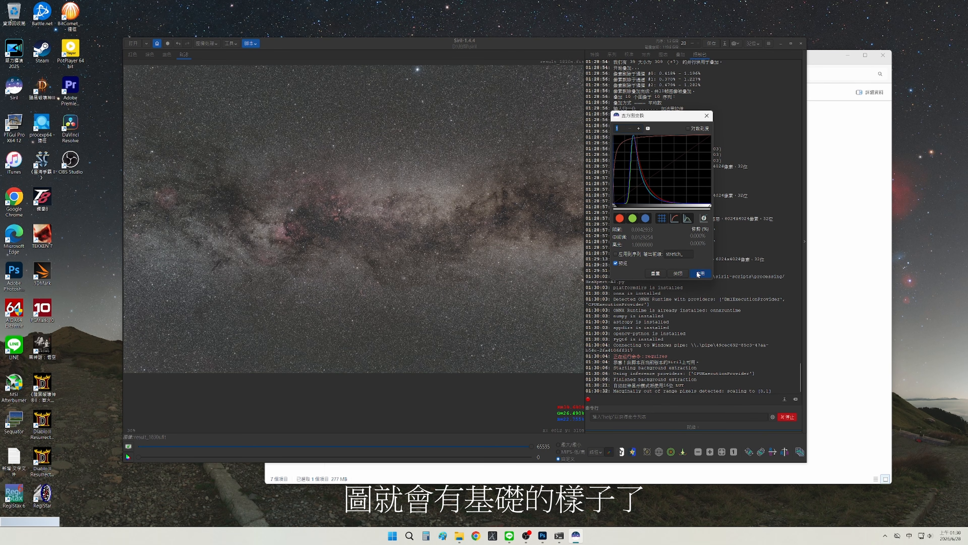
click(677, 273)
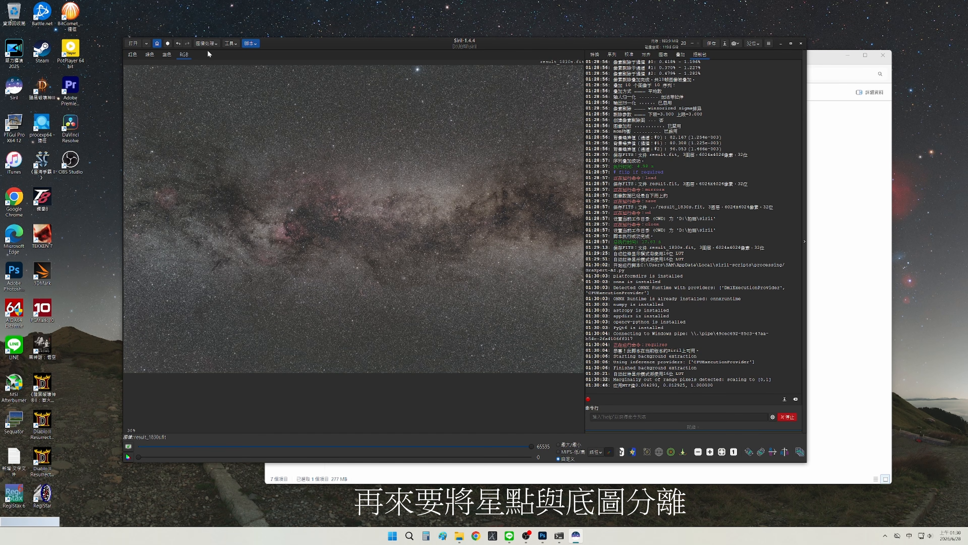
- Run StarNet star removal with linear pre-stretch and star mask generation enabled to separate the stars from the background
click(203, 44)
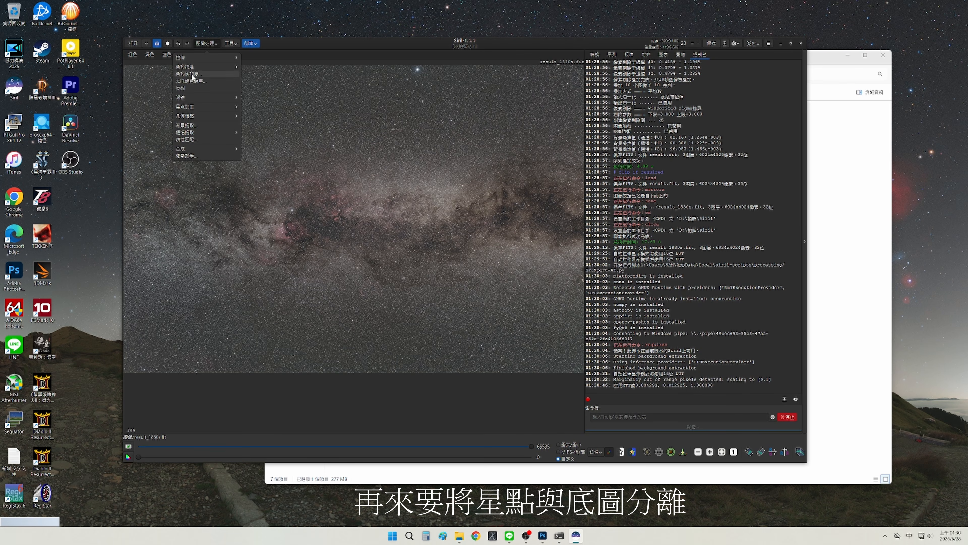
click(187, 106)
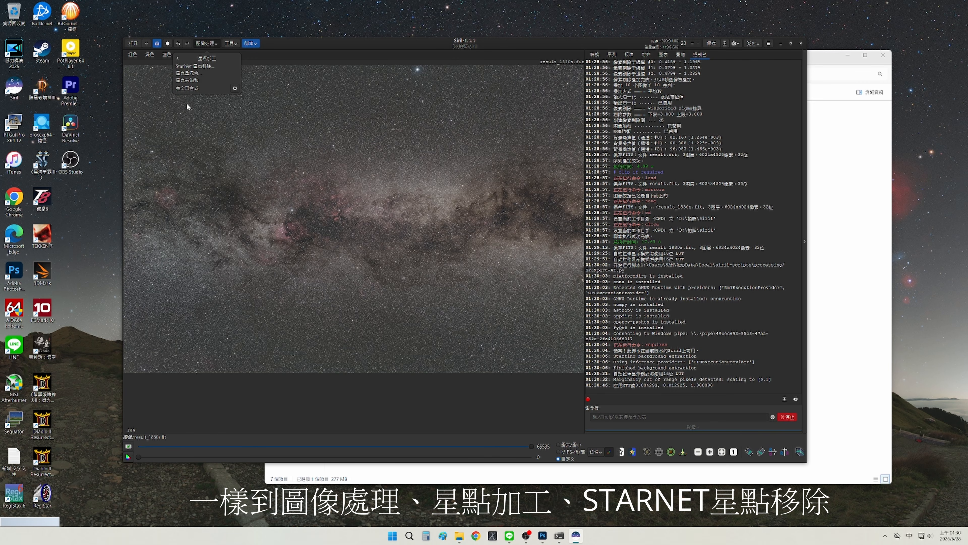
click(201, 66)
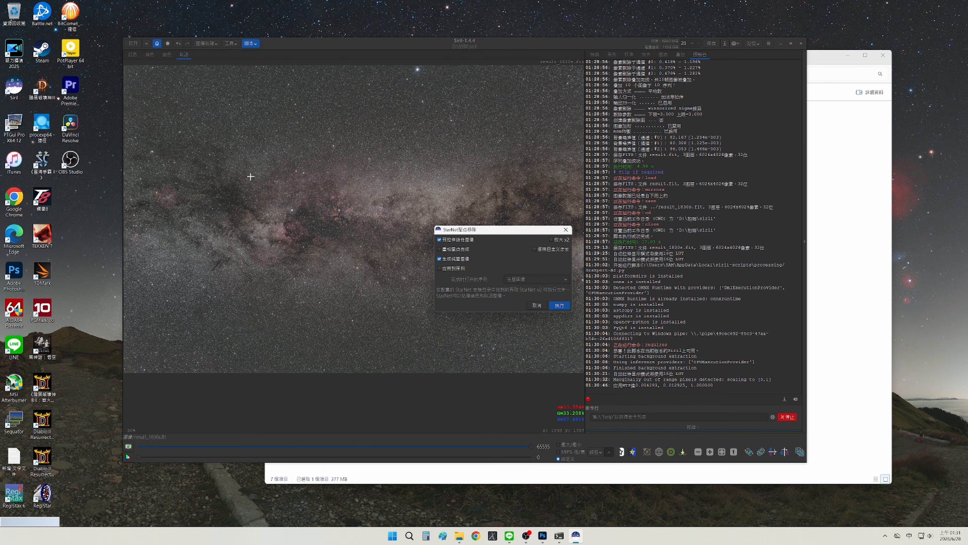
click(559, 305)
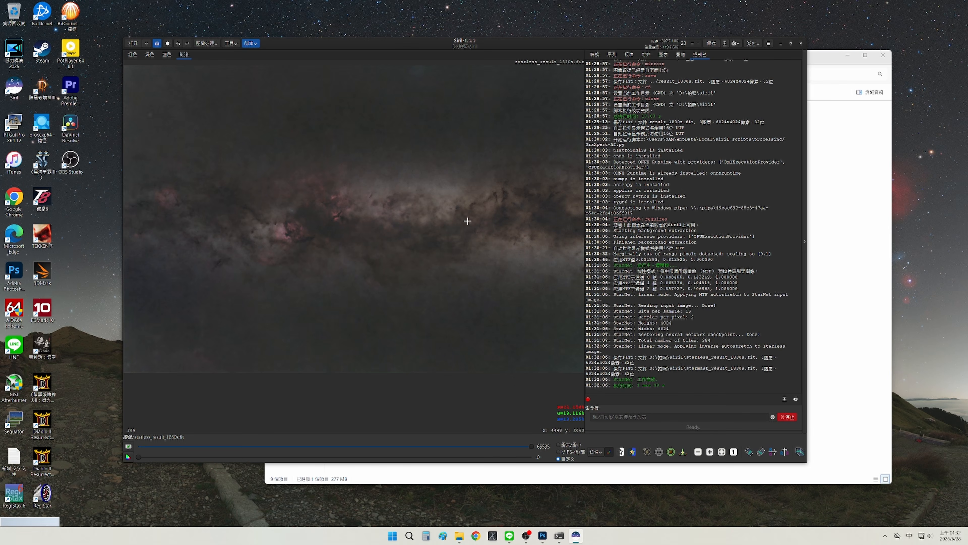
- Look over the starless and starmask FIT files in the siril folder in File Explorer, and return to Siril
click(831, 258)
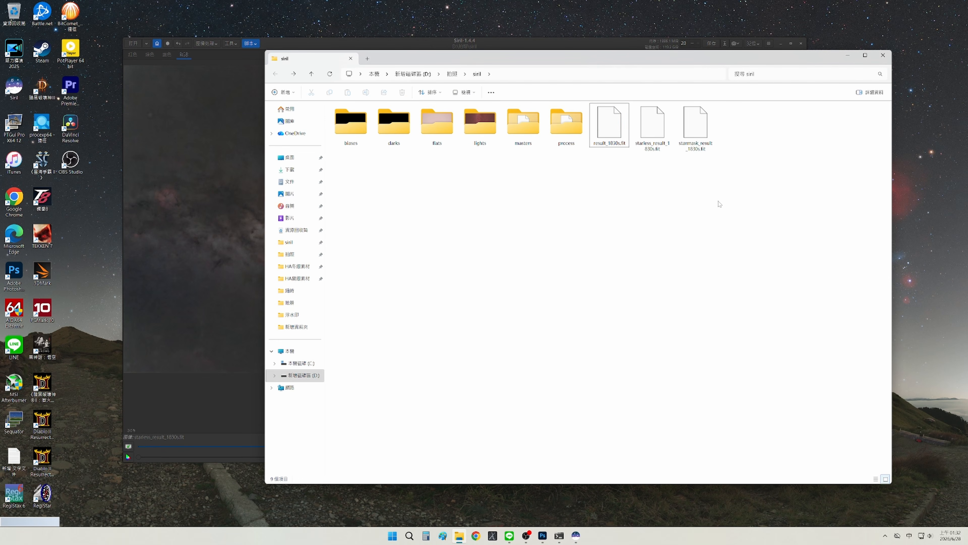
drag(719, 203, 651, 111)
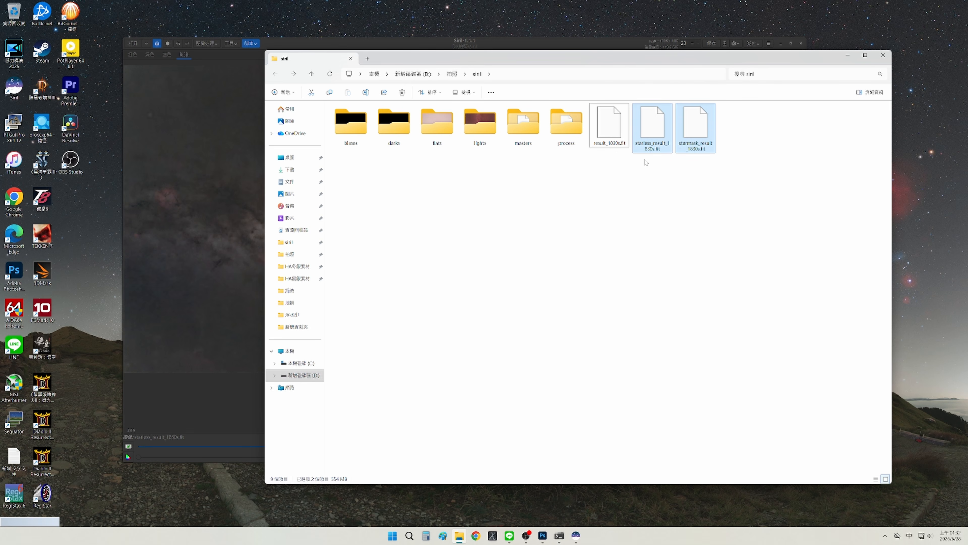
click(587, 44)
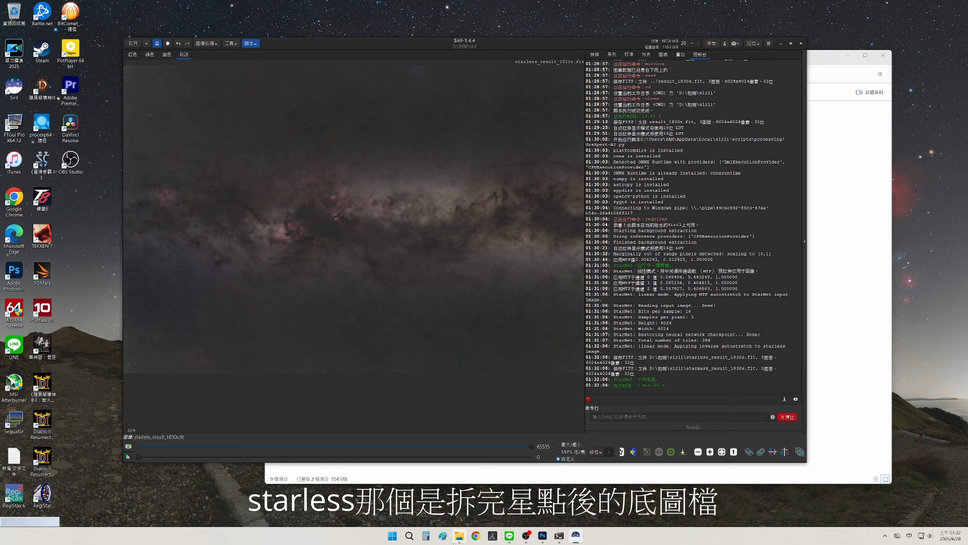
click(548, 478)
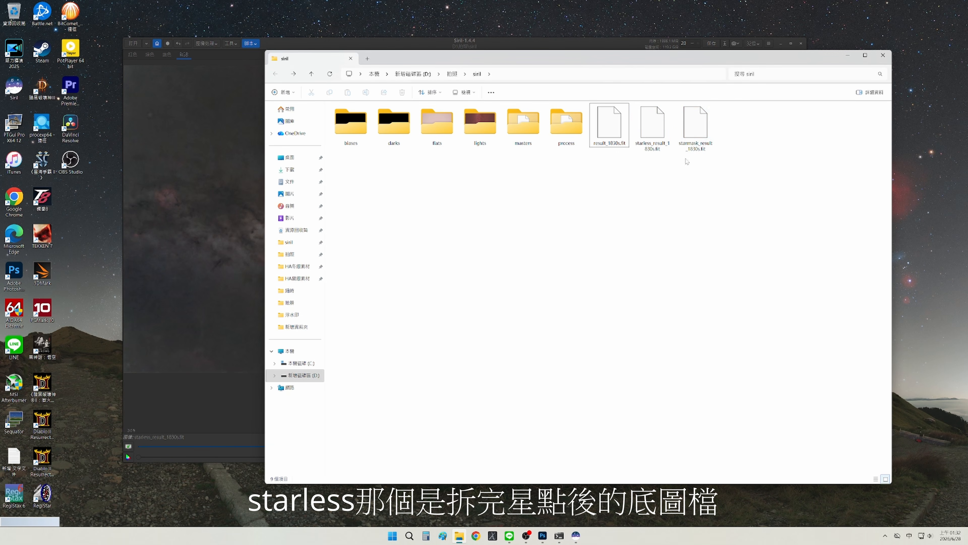
click(695, 141)
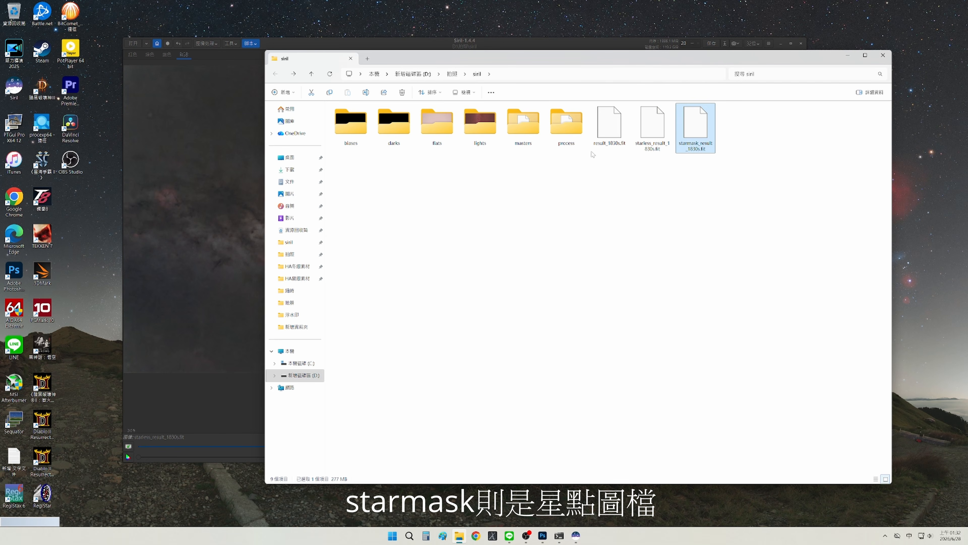
click(527, 43)
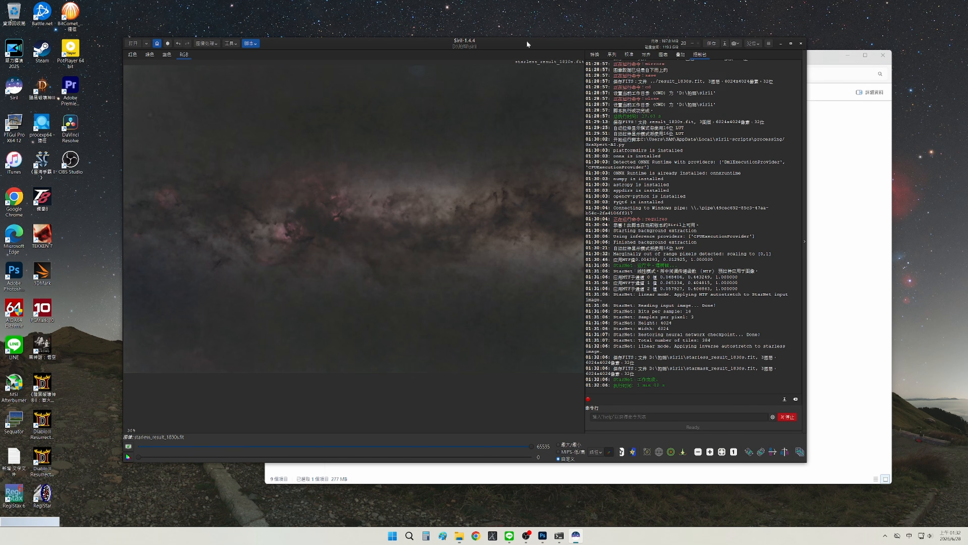
- Save the starless image in the siril folder as an uncompressed 16-bit TIFF named 1
click(724, 44)
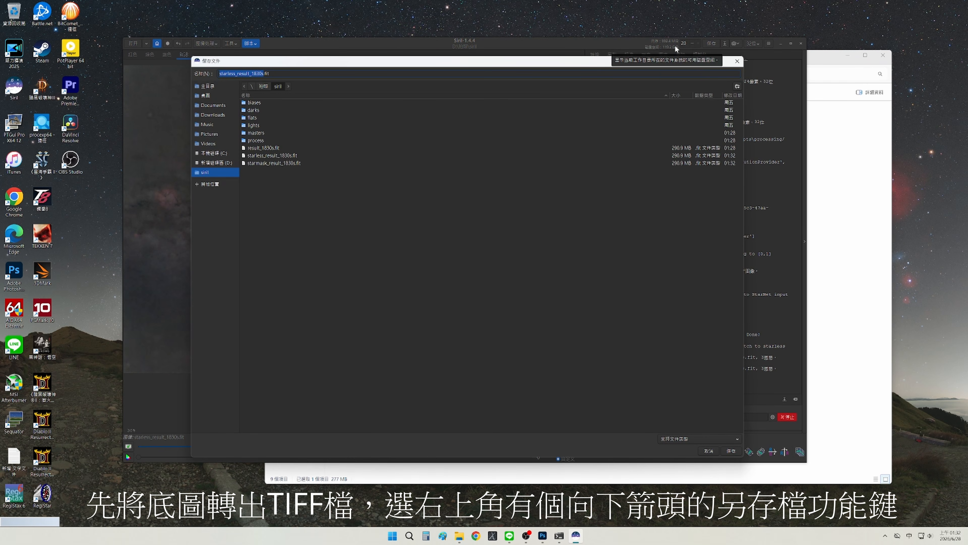
text(1)
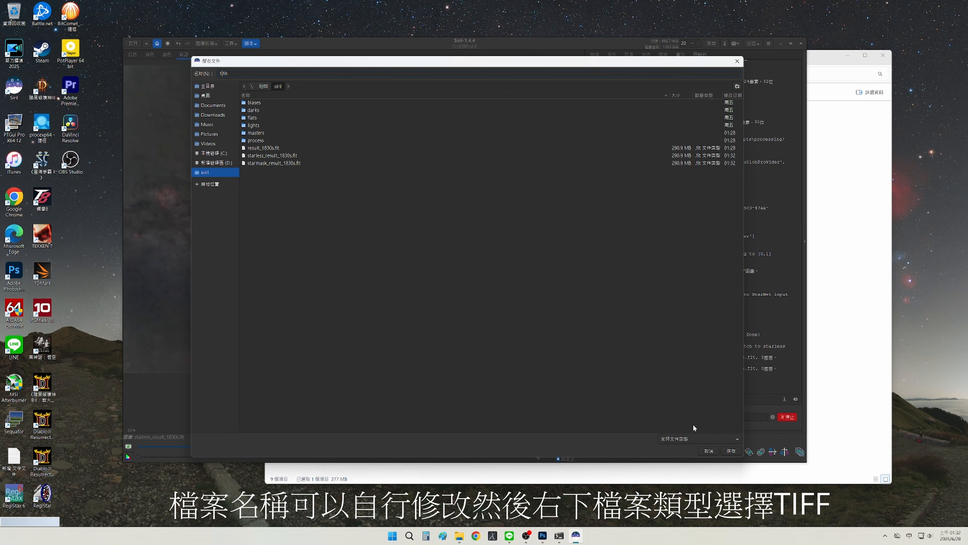
click(691, 439)
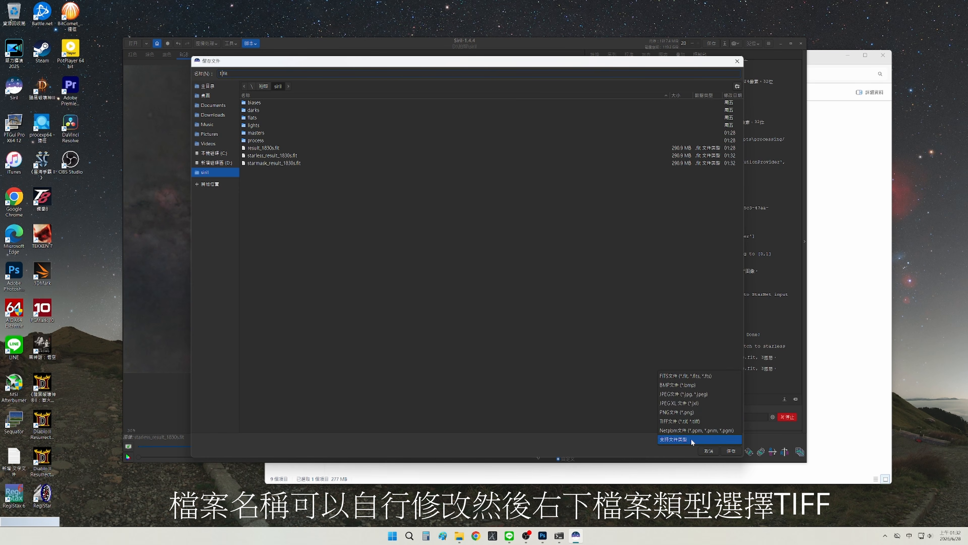
click(679, 421)
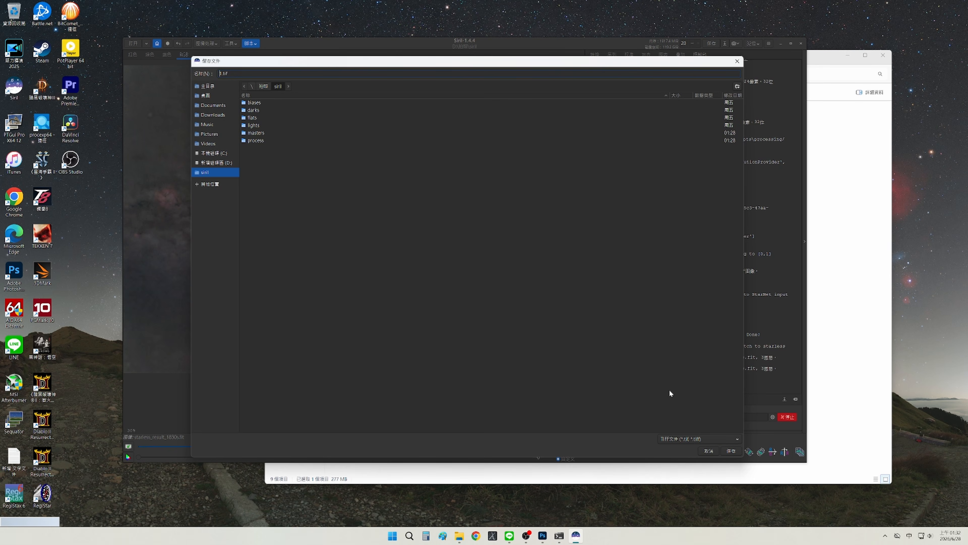
click(732, 451)
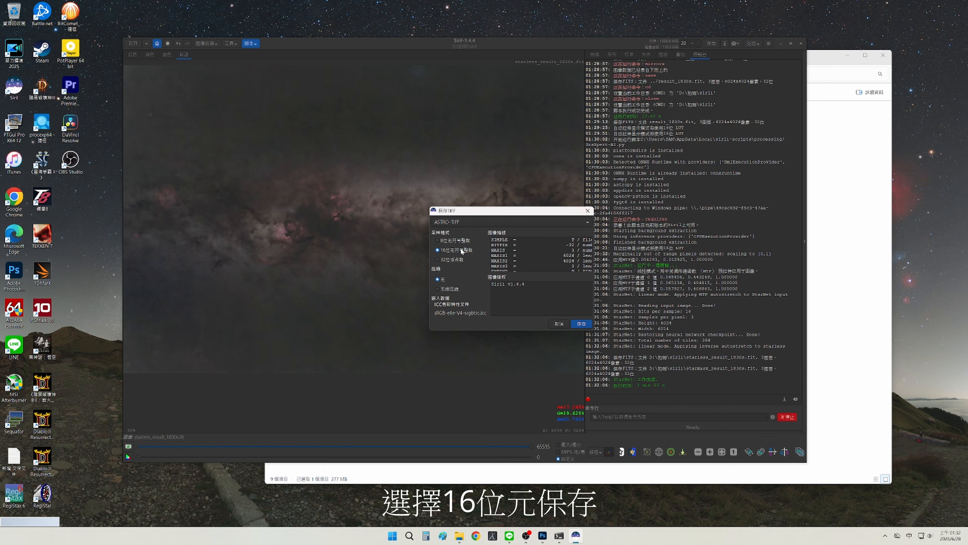
click(580, 325)
- Load starmask_result_1830s.fit from the siril folder in File Explorer into Siril, replacing the open image
click(833, 274)
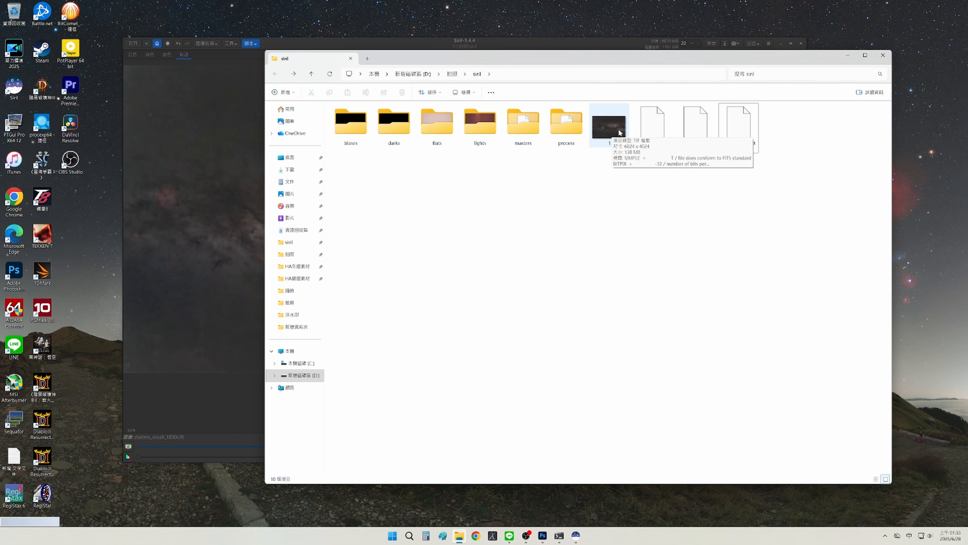
click(729, 137)
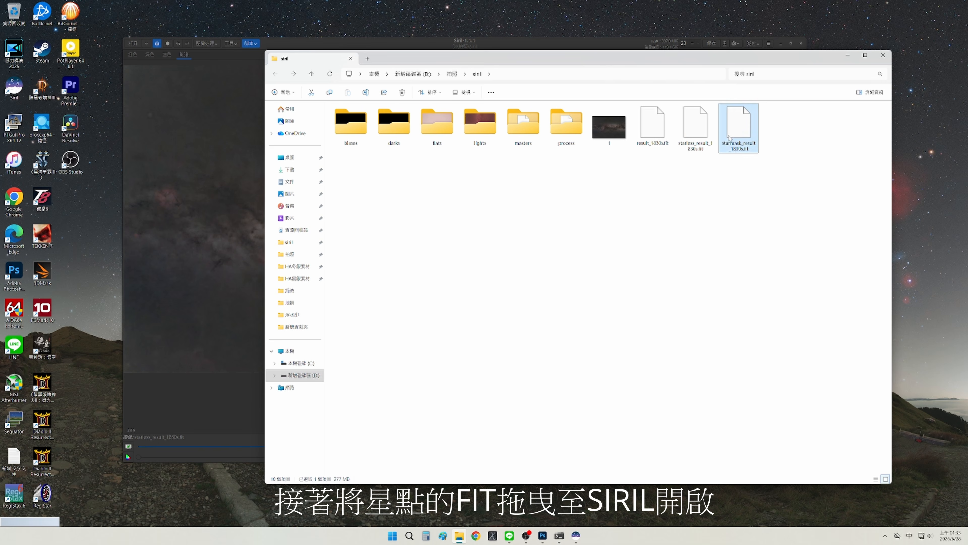
drag(729, 137, 207, 173)
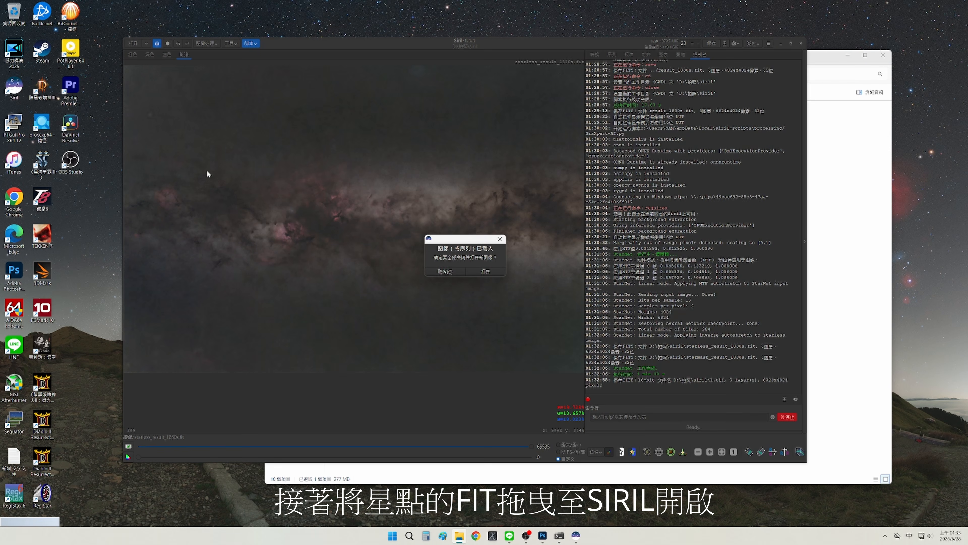
click(486, 271)
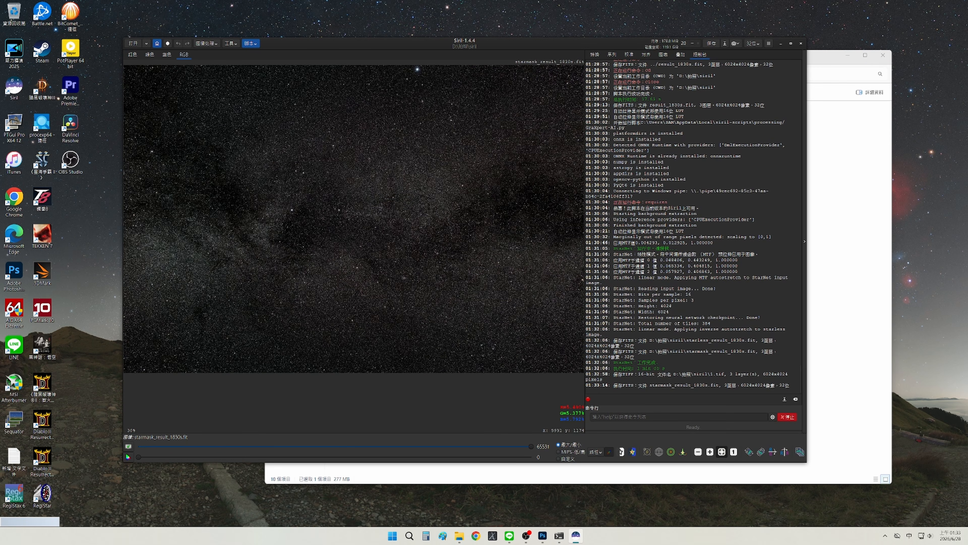
- Save the star mask image in the siril folder as an uncompressed 16-bit TIFF named S1
click(725, 43)
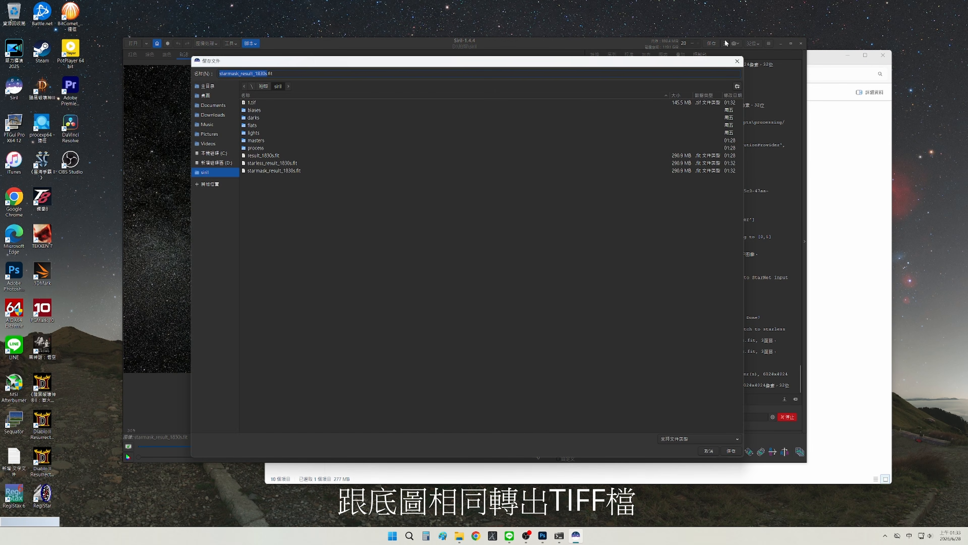
text(S1)
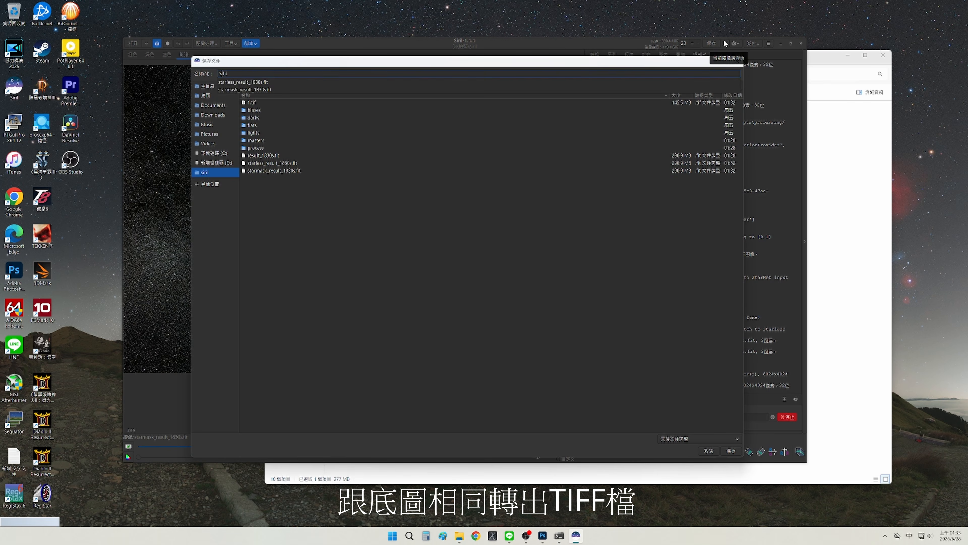
click(698, 439)
click(688, 421)
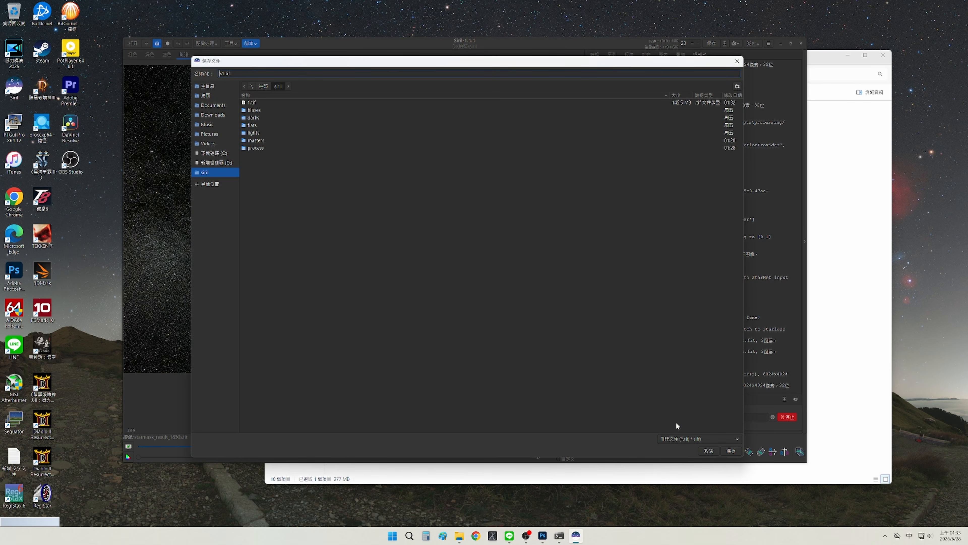
click(730, 449)
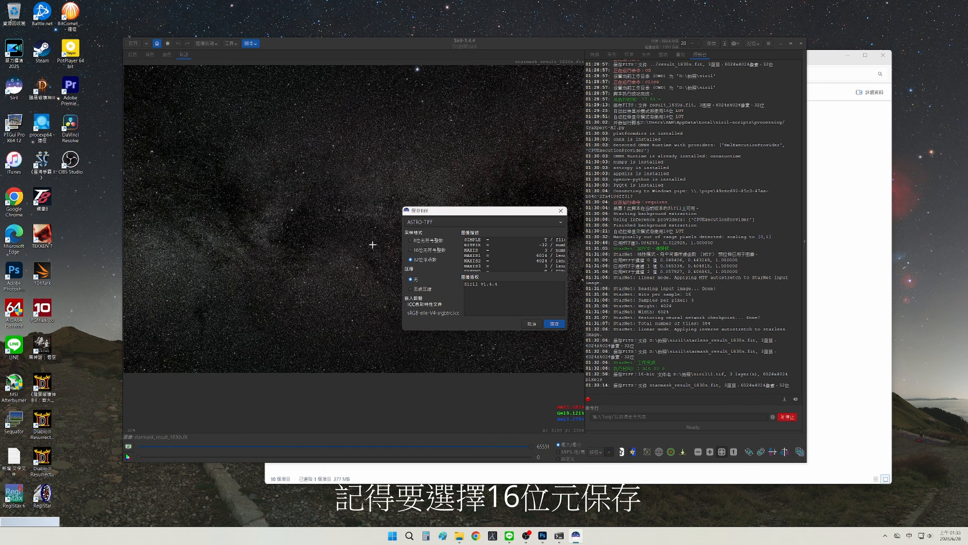
click(553, 324)
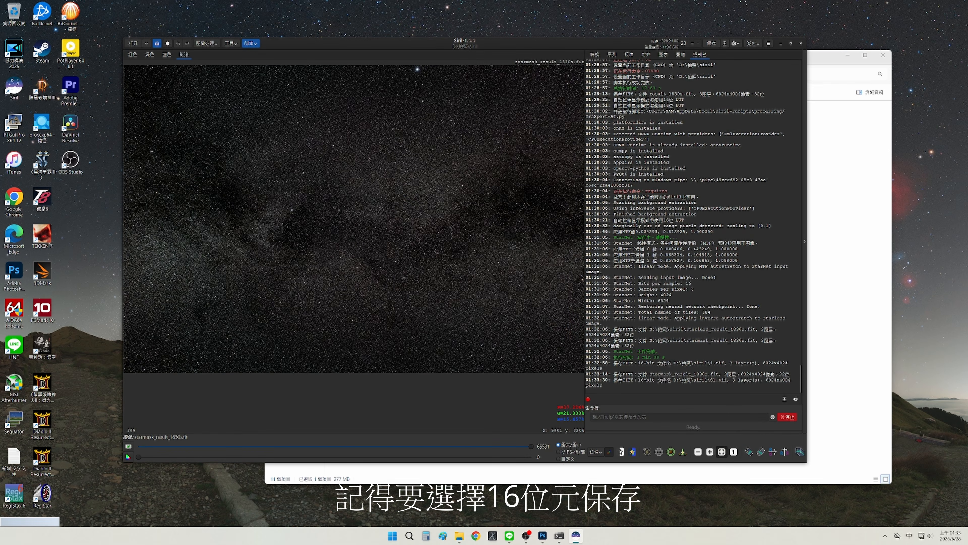
- Close Siril, then open the TIFF images 1 and S1 from the siril folder in Photoshop
click(821, 285)
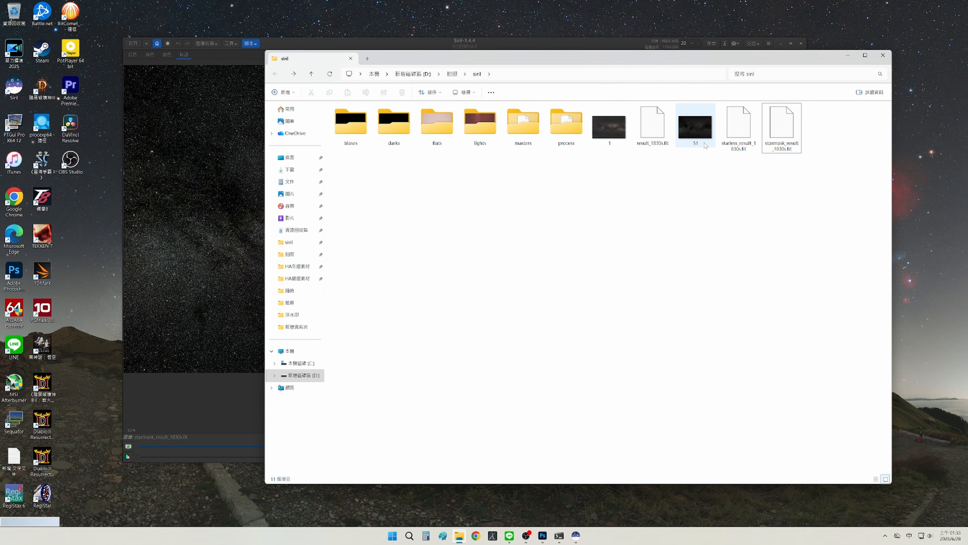
click(620, 42)
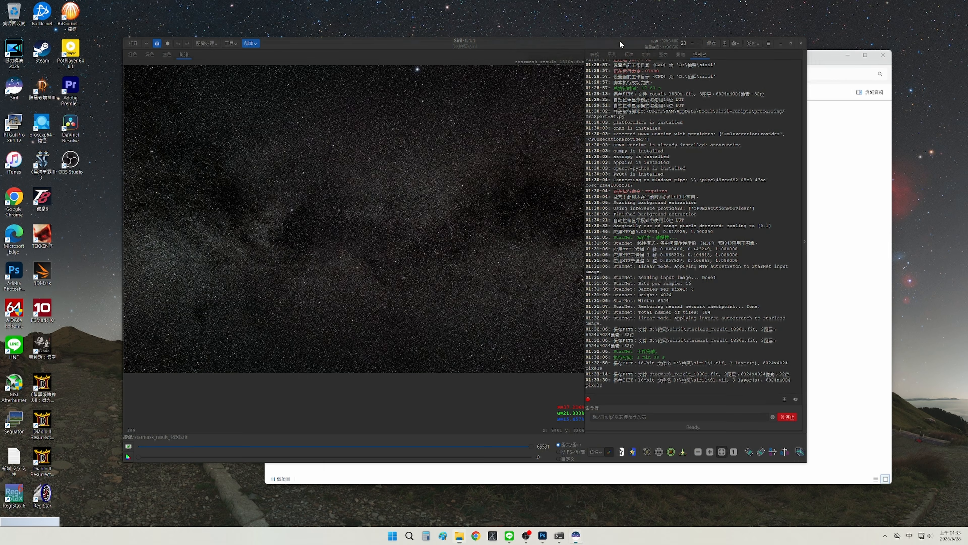
click(799, 41)
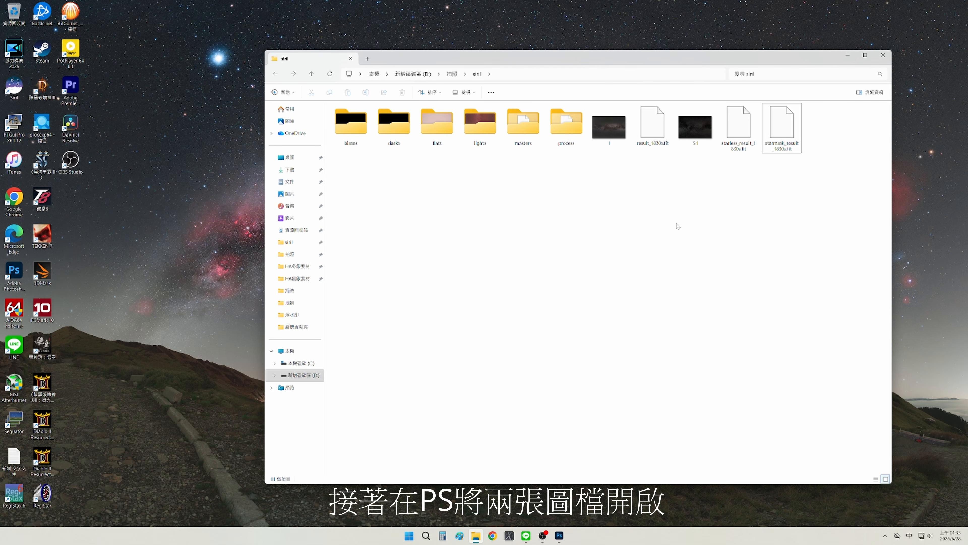
double_click(609, 127)
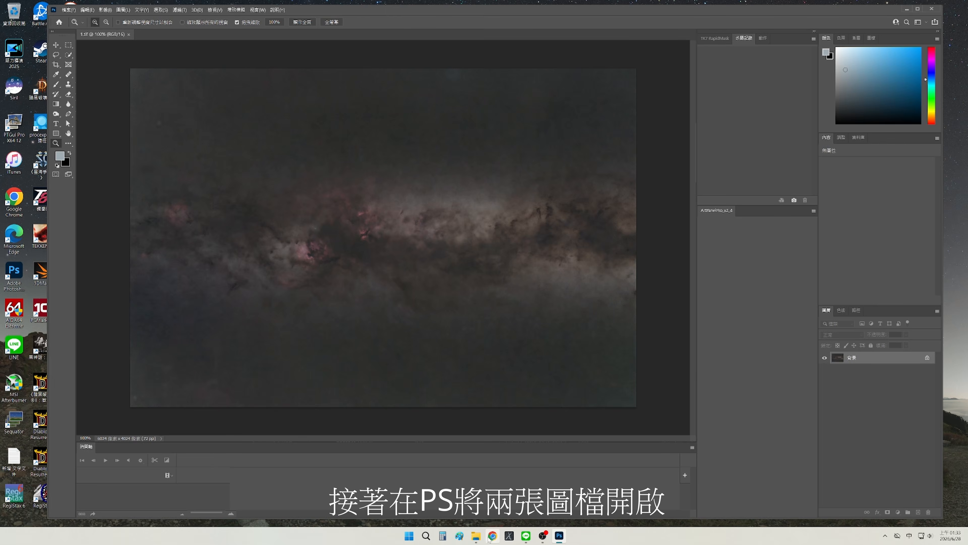
click(477, 538)
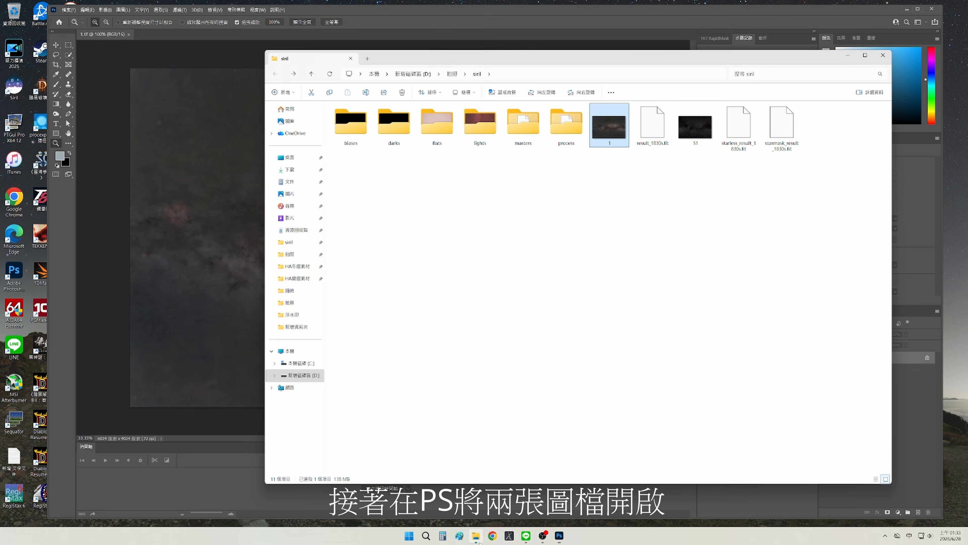
double_click(693, 134)
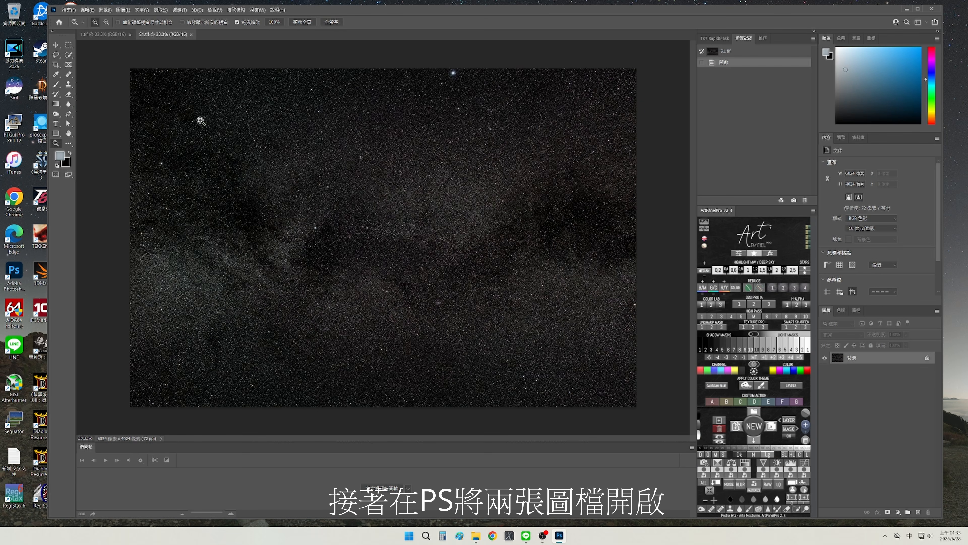
- Adjust the Levels of the starless image 1.tif, setting the input black point to 41 and the white point to 105
click(102, 35)
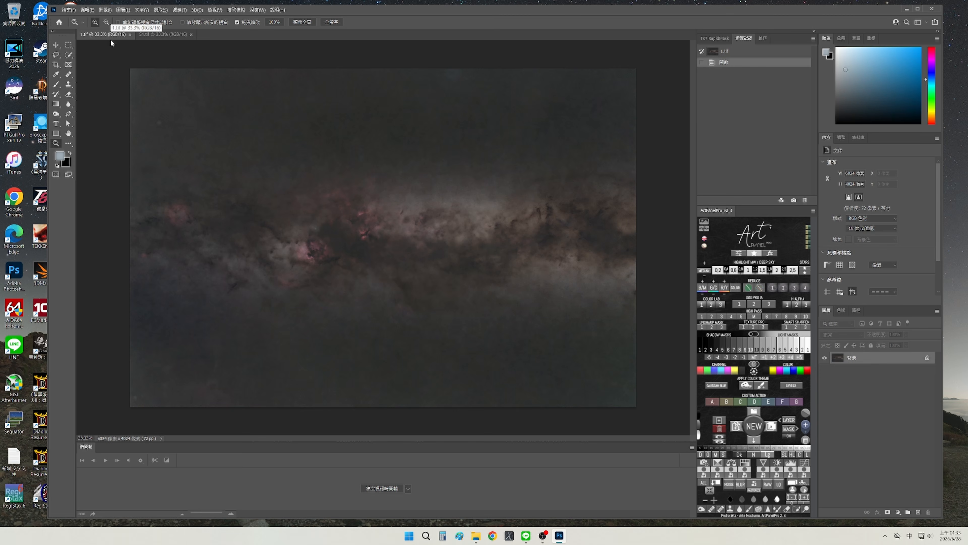
key(ctrl+l)
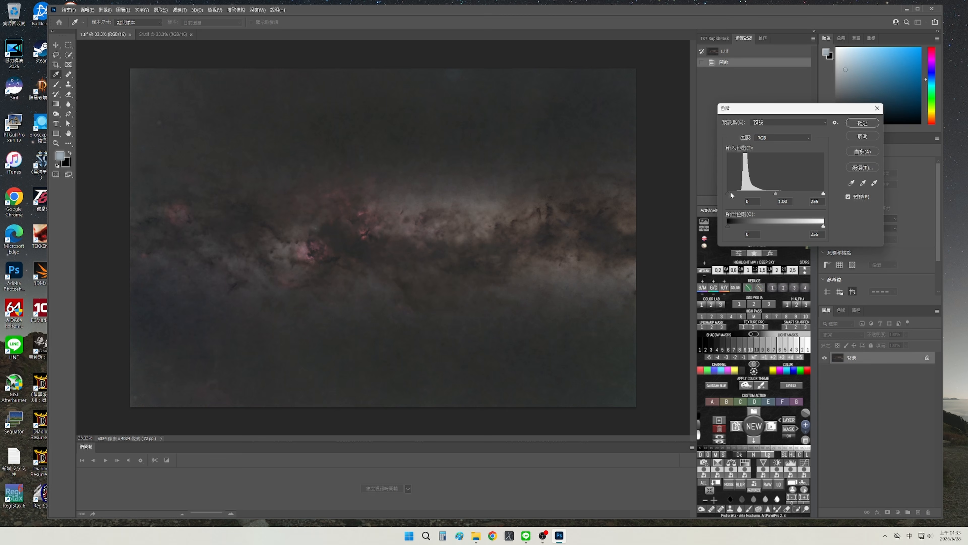
drag(824, 193, 740, 196)
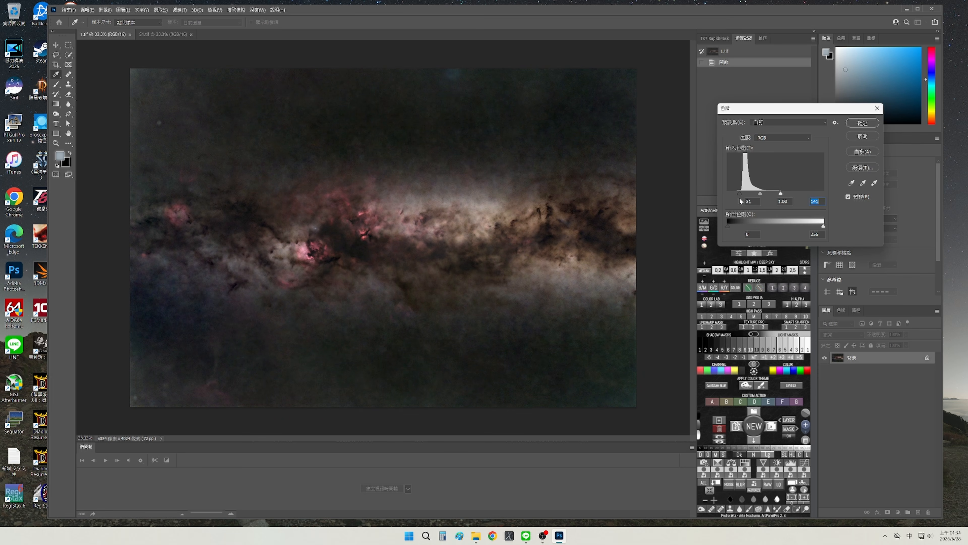
drag(739, 197, 767, 195)
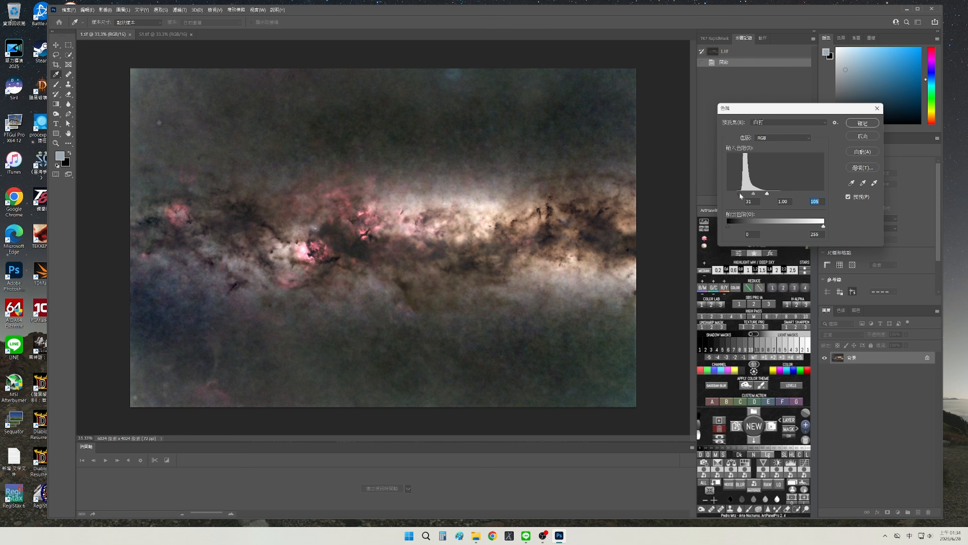
drag(739, 192, 741, 192)
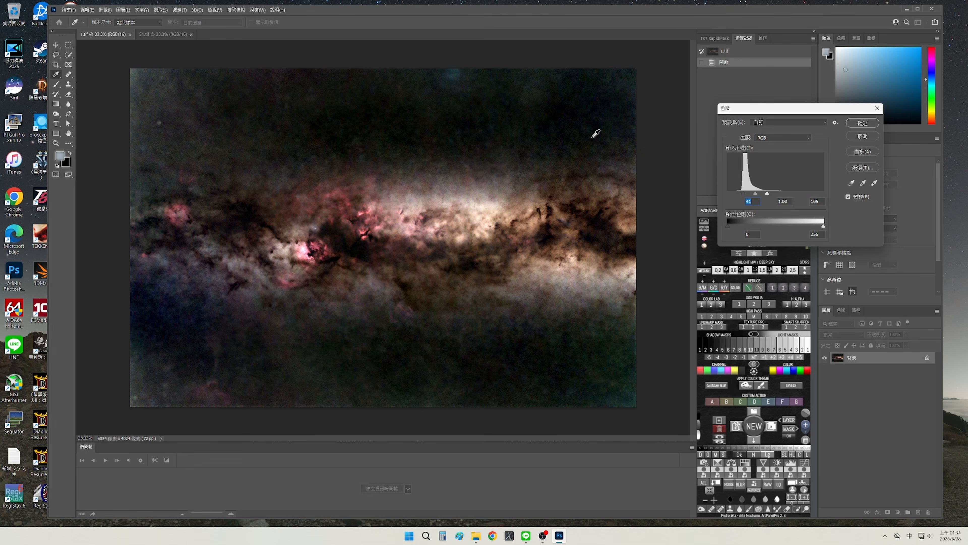
click(862, 123)
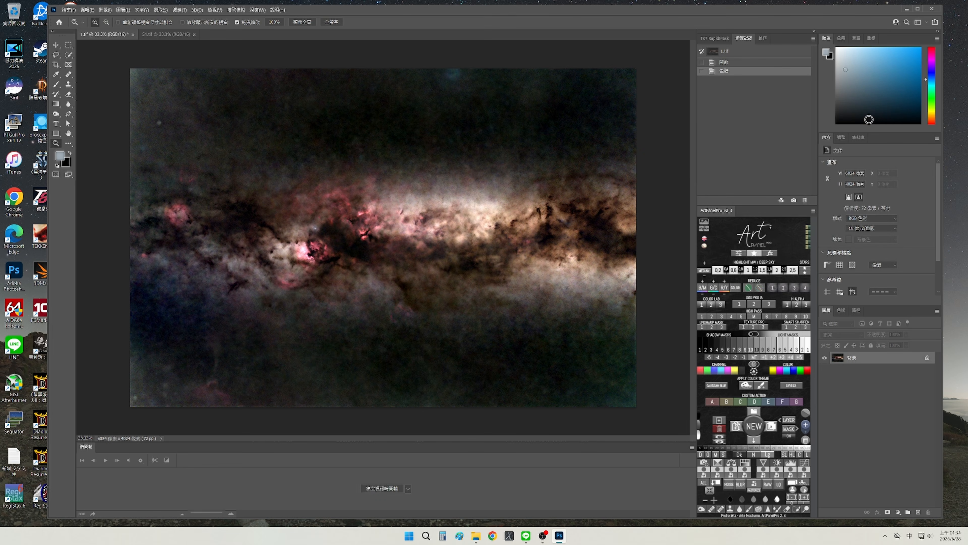
- Apply the Minimum filter to the star image S1.tif with a 0.2 pixel radius, preserving roundness
click(165, 34)
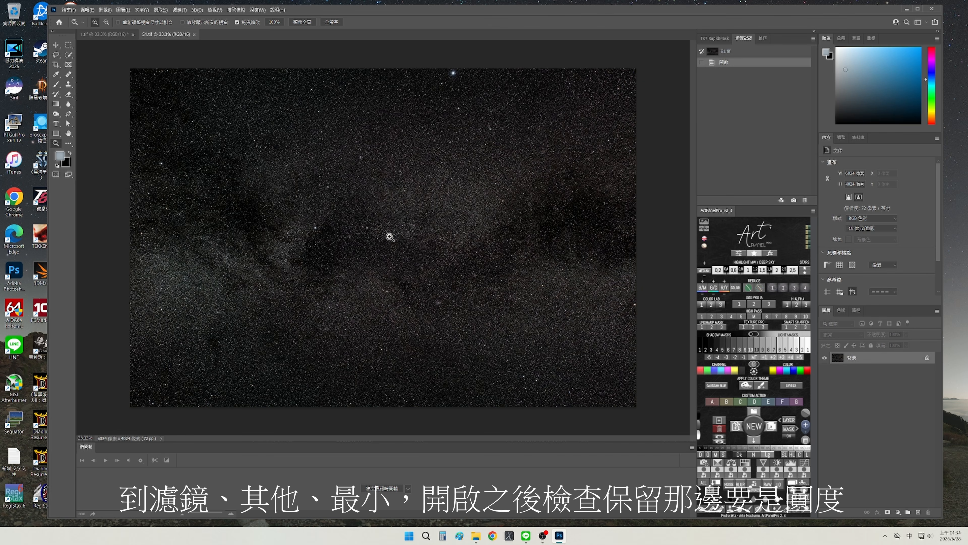
click(180, 10)
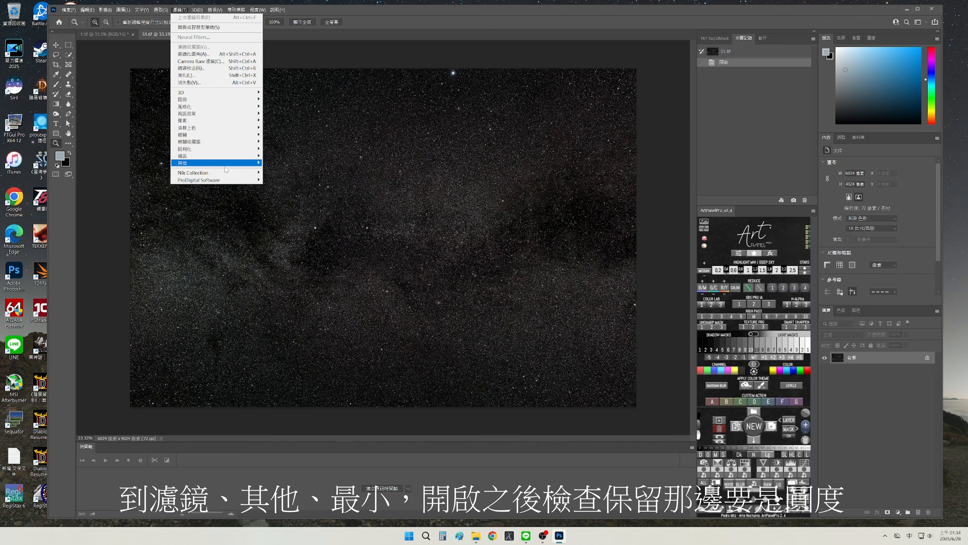
mouse_move(222, 164)
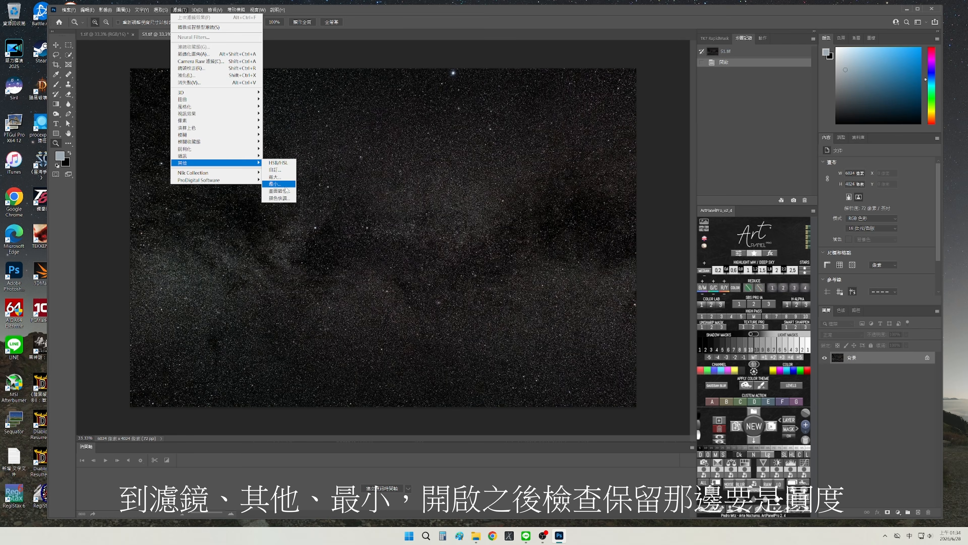
click(275, 184)
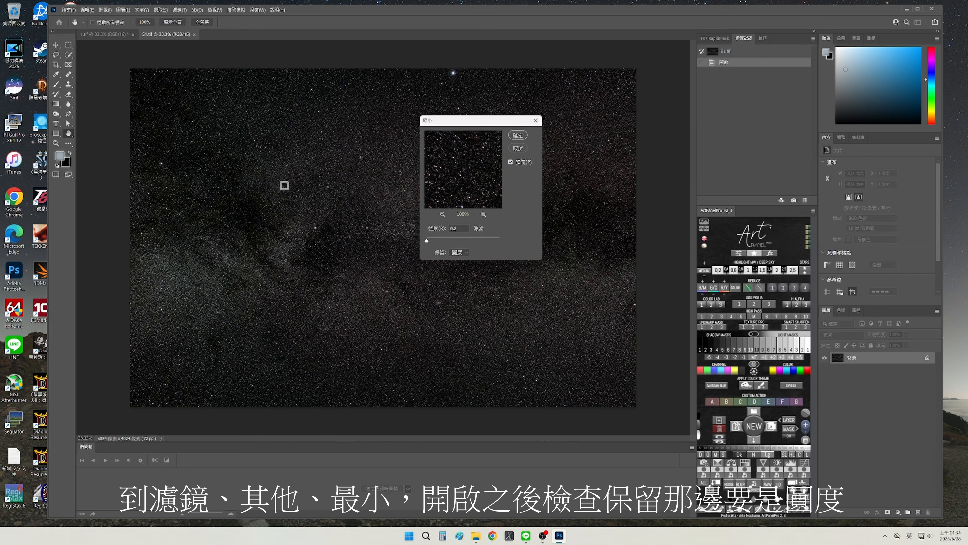
click(526, 136)
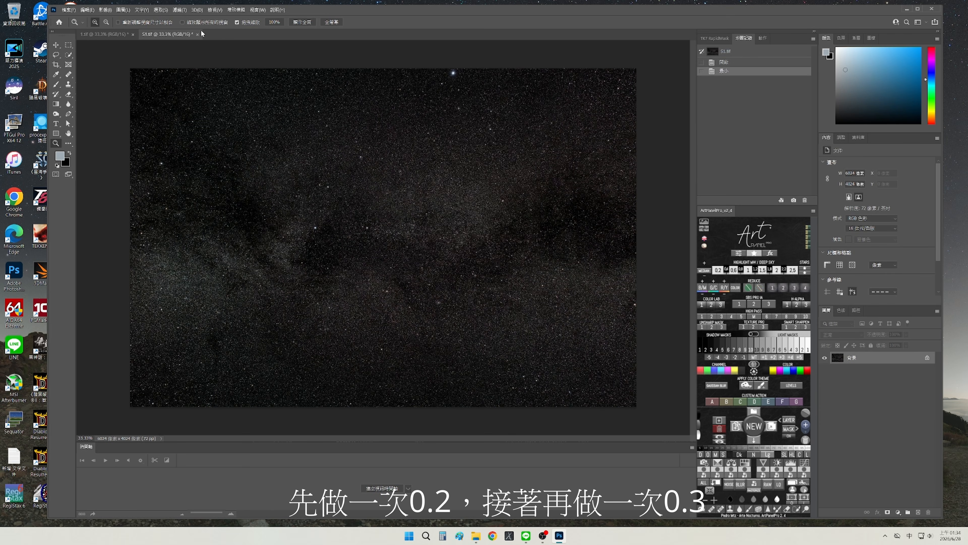
- Shrink the stars in S1.tif further by applying the Minimum filter twice with a 0.3 pixel radius, preserving roundness
click(179, 9)
mouse_move(209, 163)
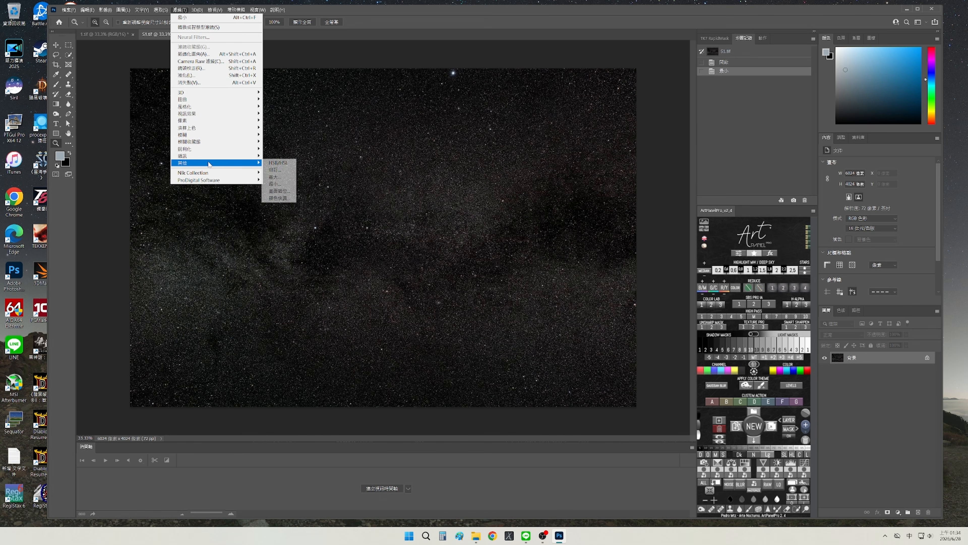
click(283, 184)
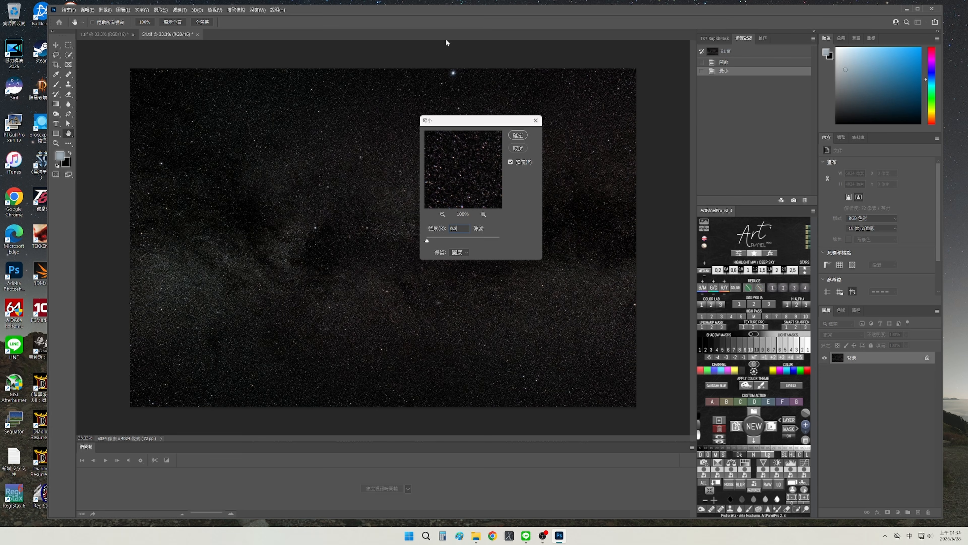
click(516, 136)
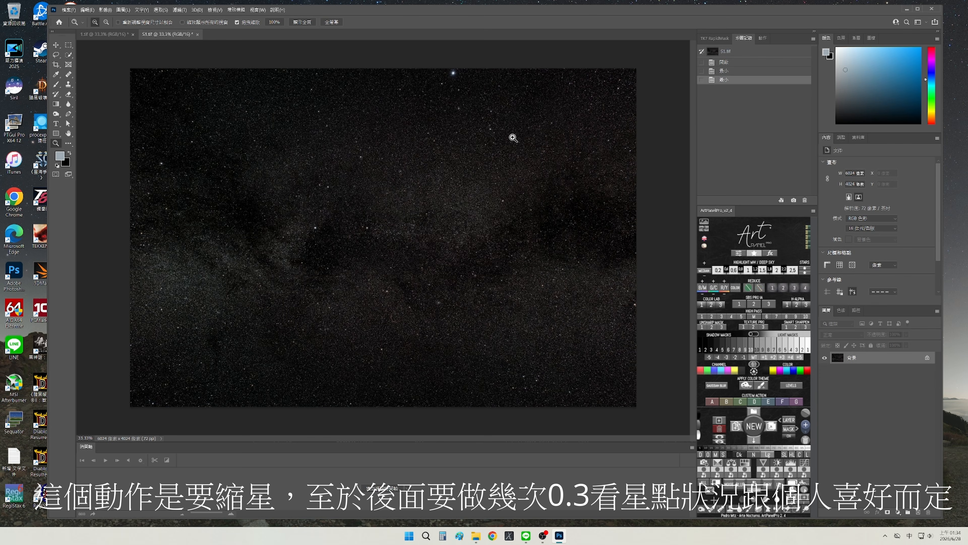
click(178, 9)
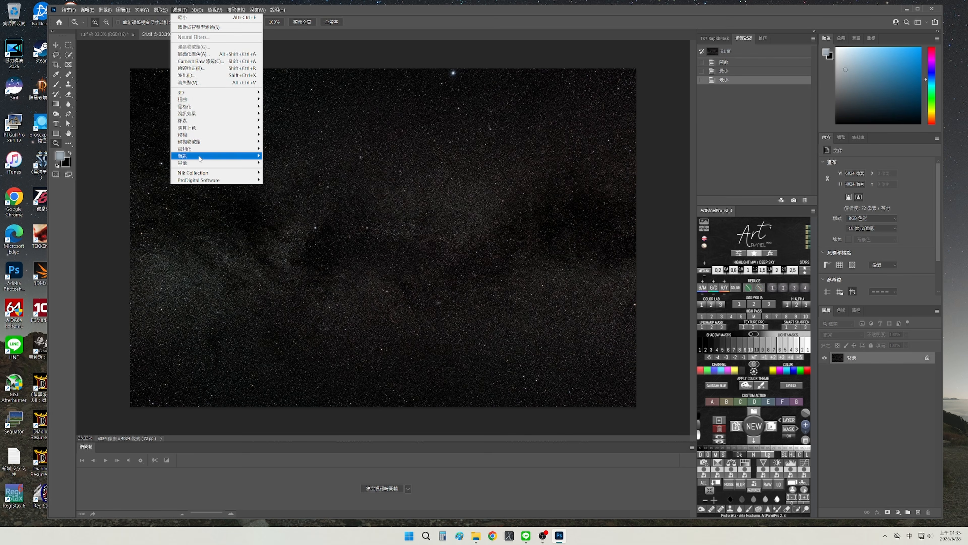
mouse_move(201, 164)
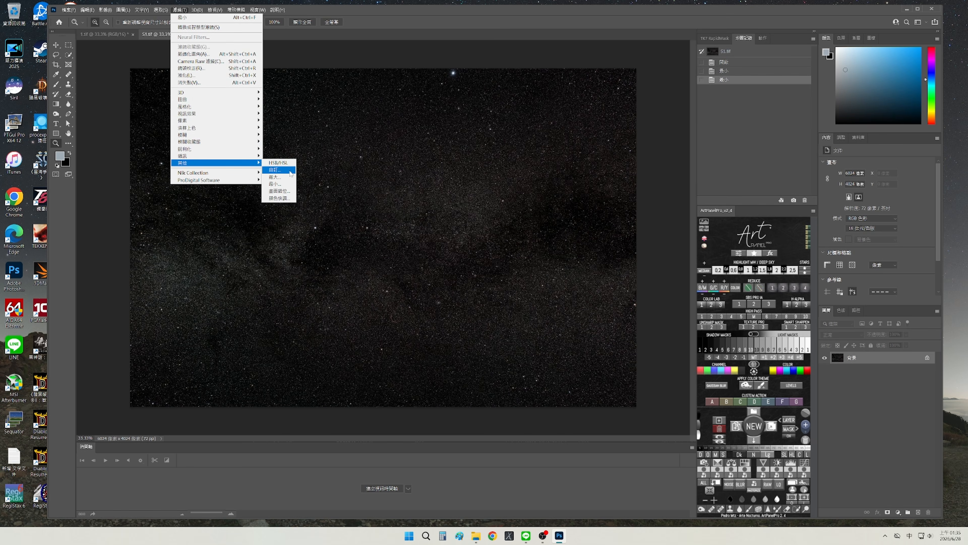
click(281, 185)
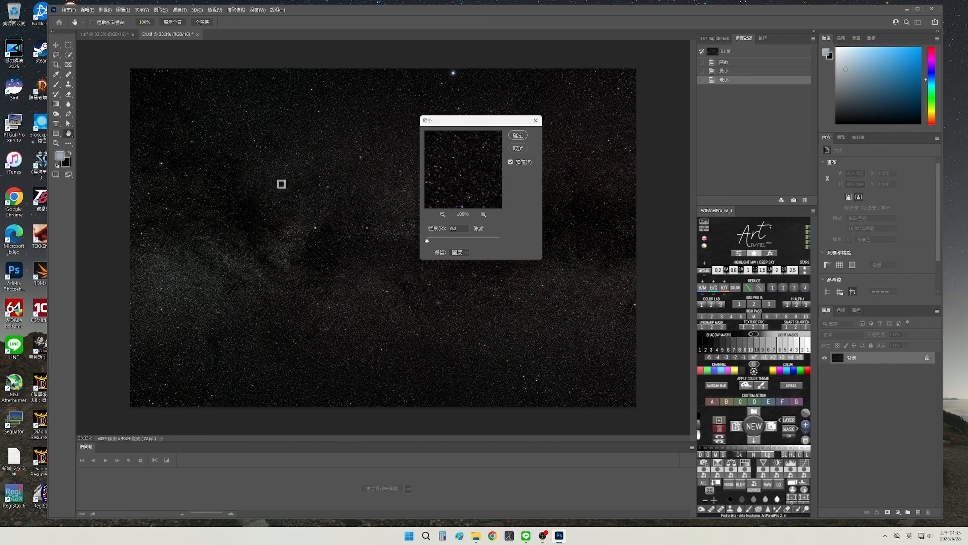
click(516, 135)
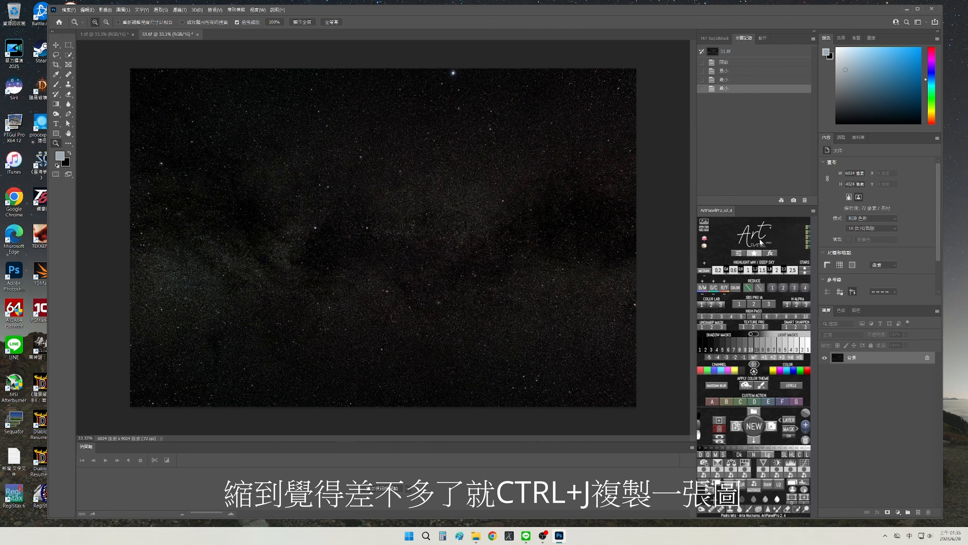
- Duplicate the background layer of S1.tif and add a white layer mask to the copy
key(ctrl+j)
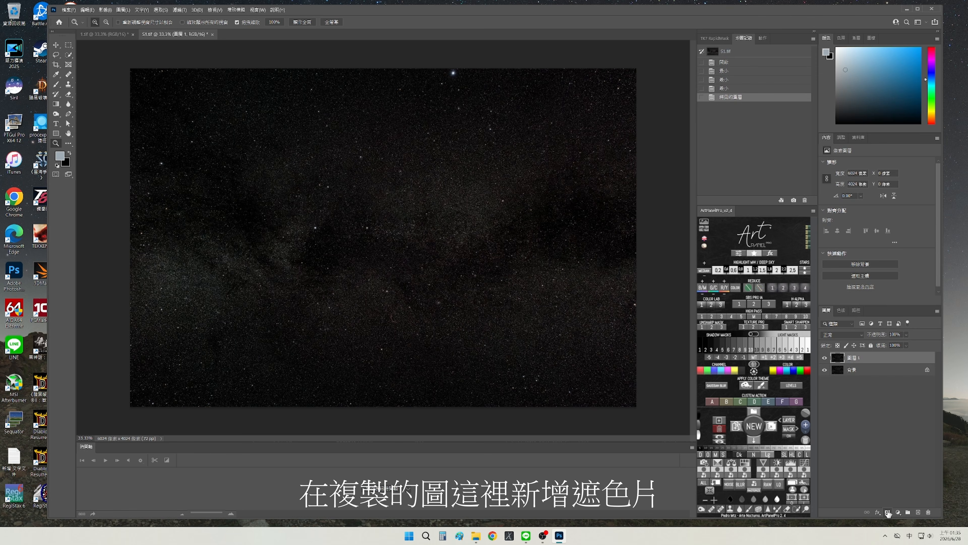
click(888, 512)
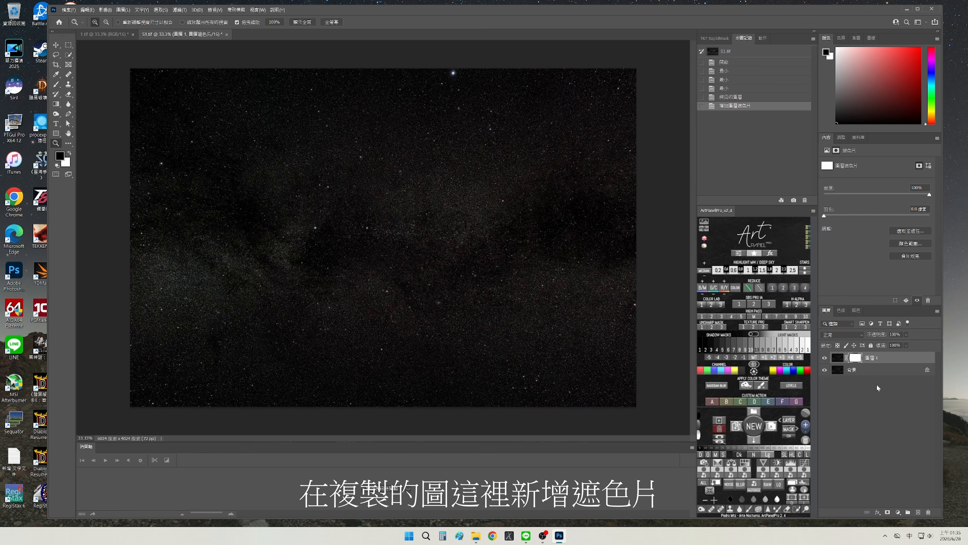
- Apply the Minimum filter twice to the duplicated layer's image, not its mask, with a 0.3 pixel radius, preserving roundness
click(837, 357)
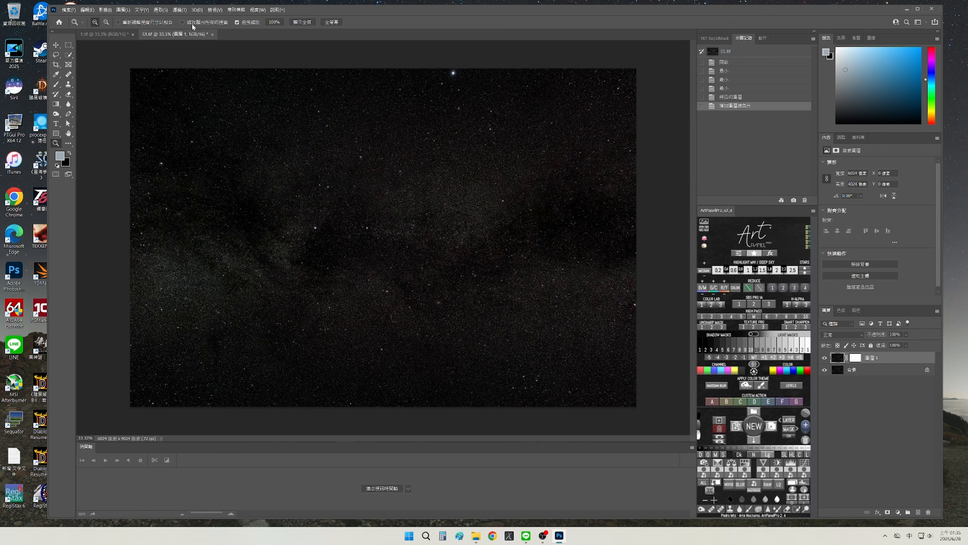
click(179, 10)
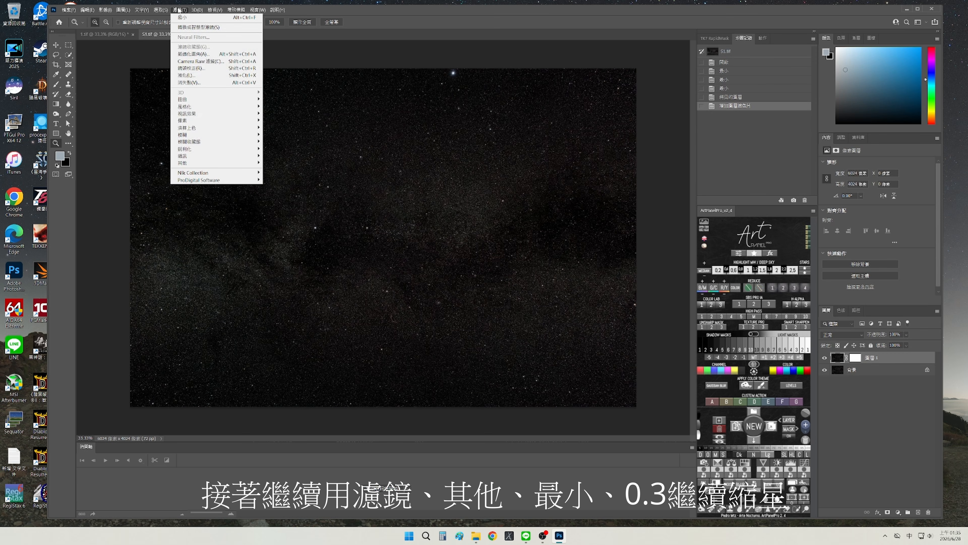
mouse_move(204, 163)
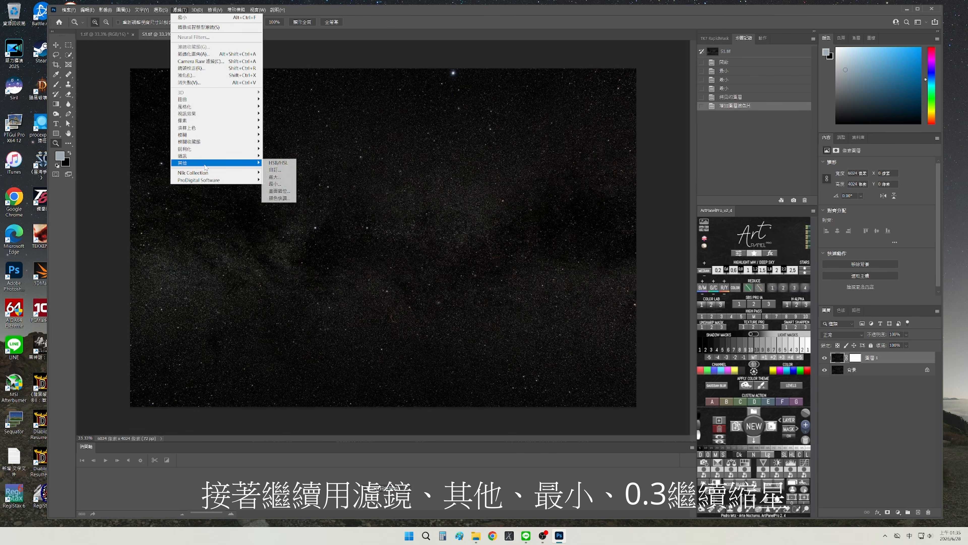
click(279, 183)
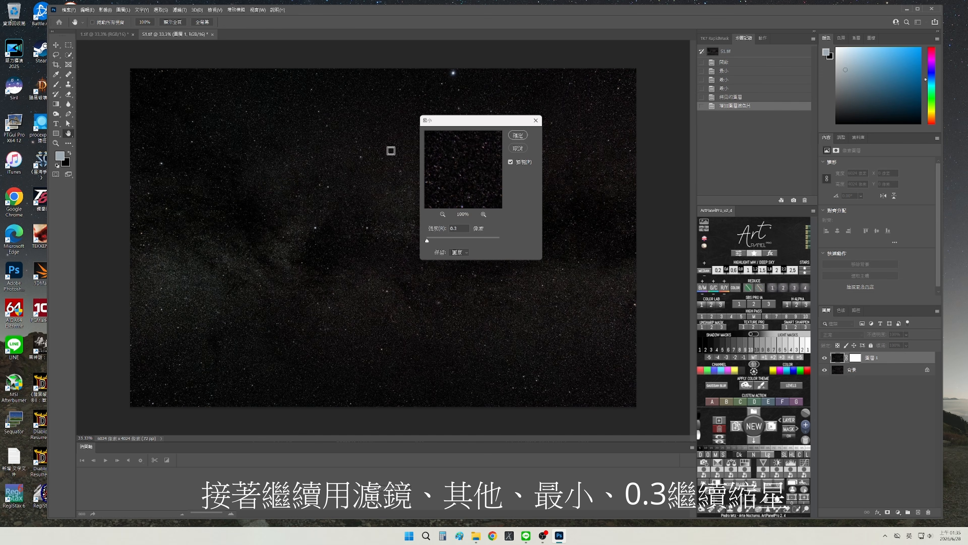
drag(479, 125, 779, 106)
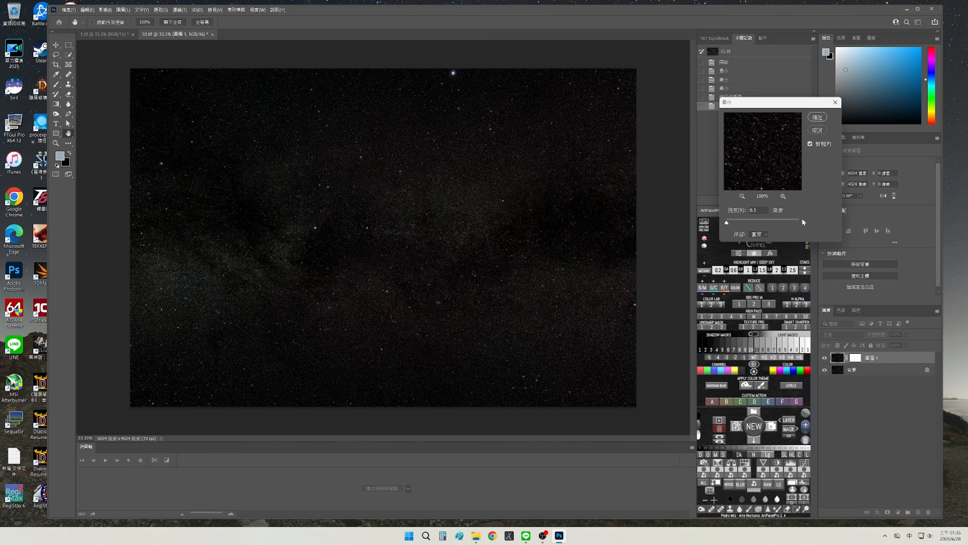
click(816, 115)
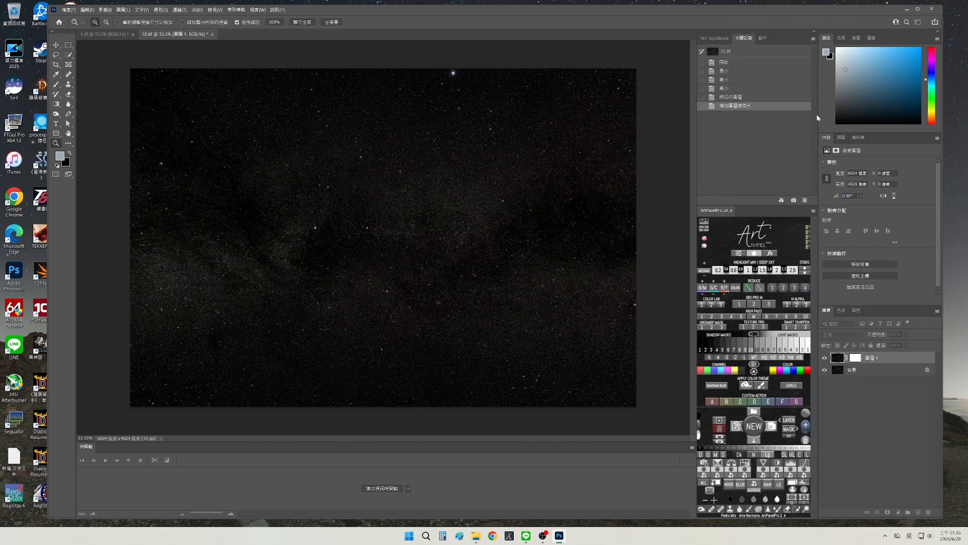
click(181, 10)
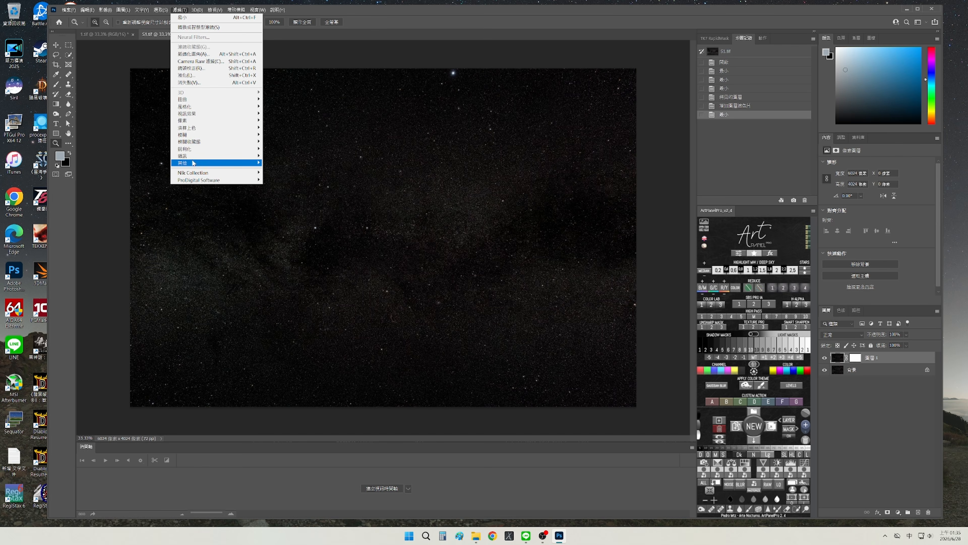
mouse_move(214, 163)
click(281, 184)
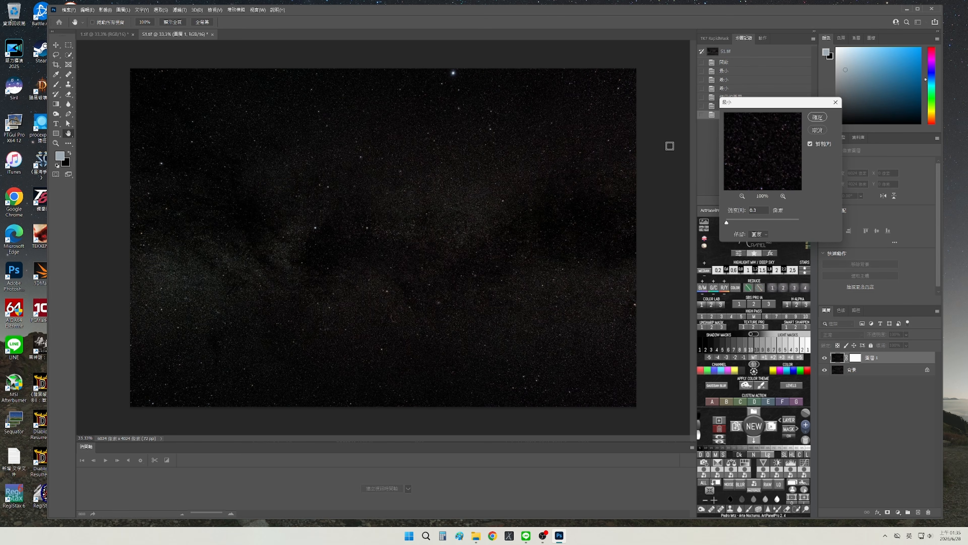
click(817, 118)
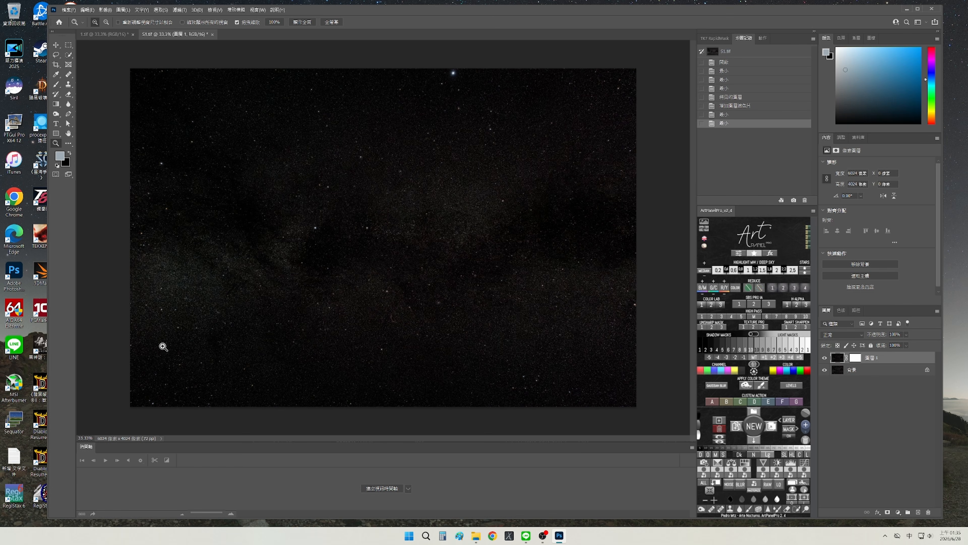
- Target the duplicated layer's mask and set up a black brush with 50% opacity and 50% flow
click(56, 166)
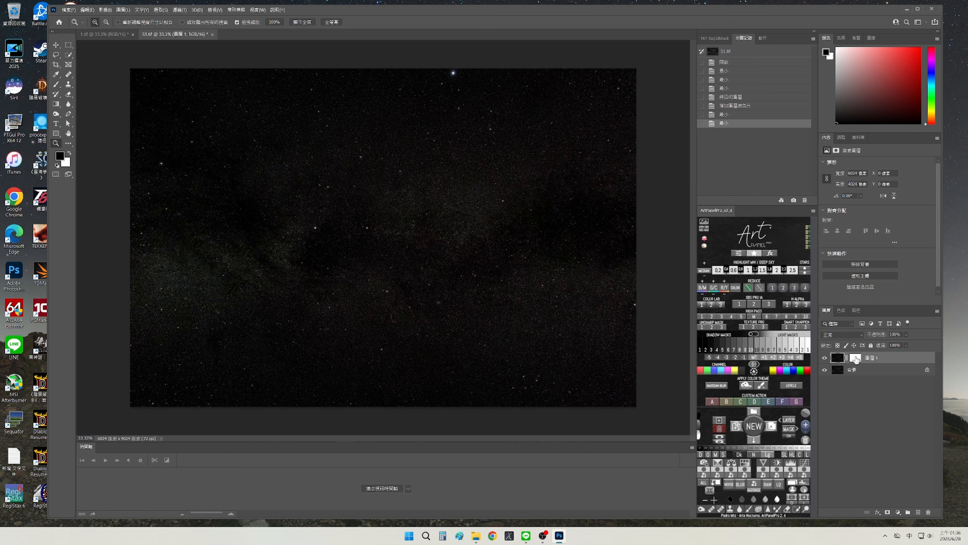
click(856, 359)
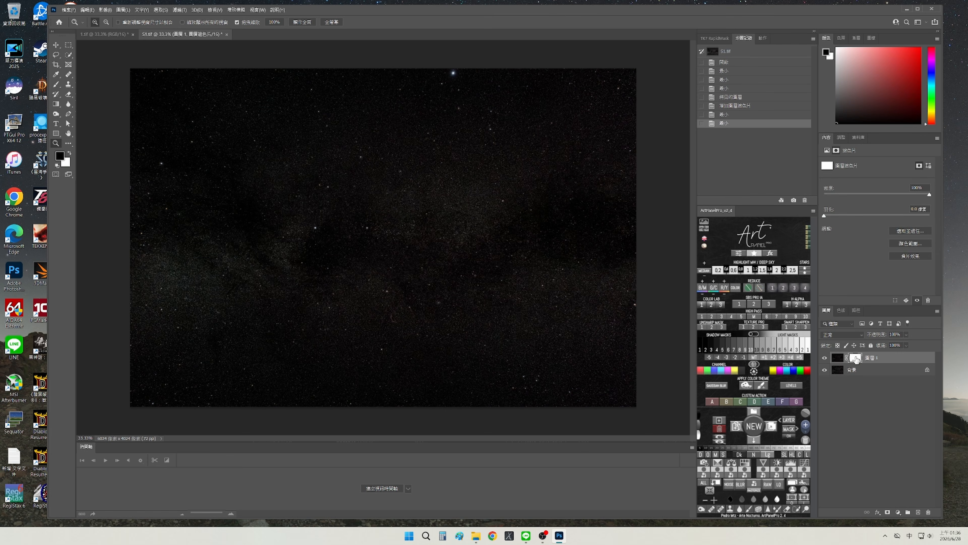
click(56, 85)
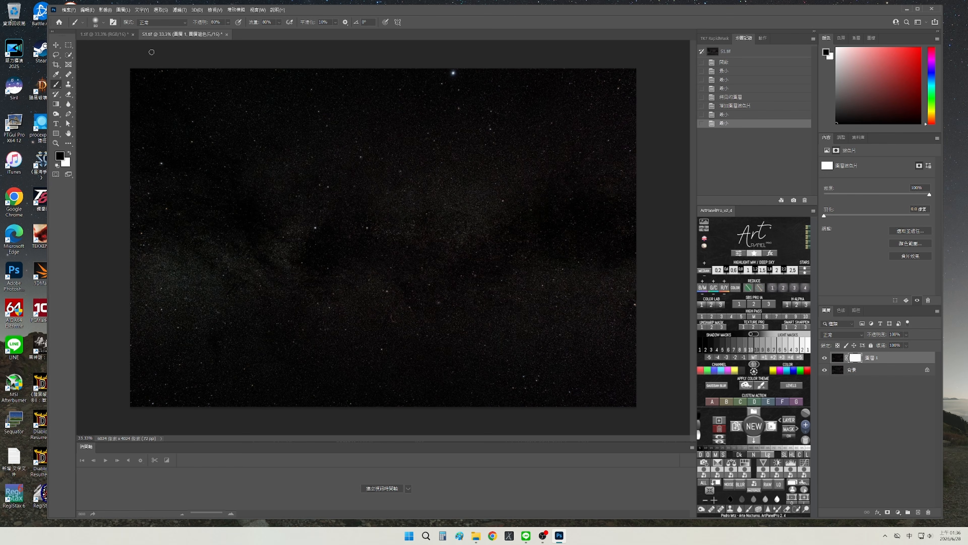
click(228, 23)
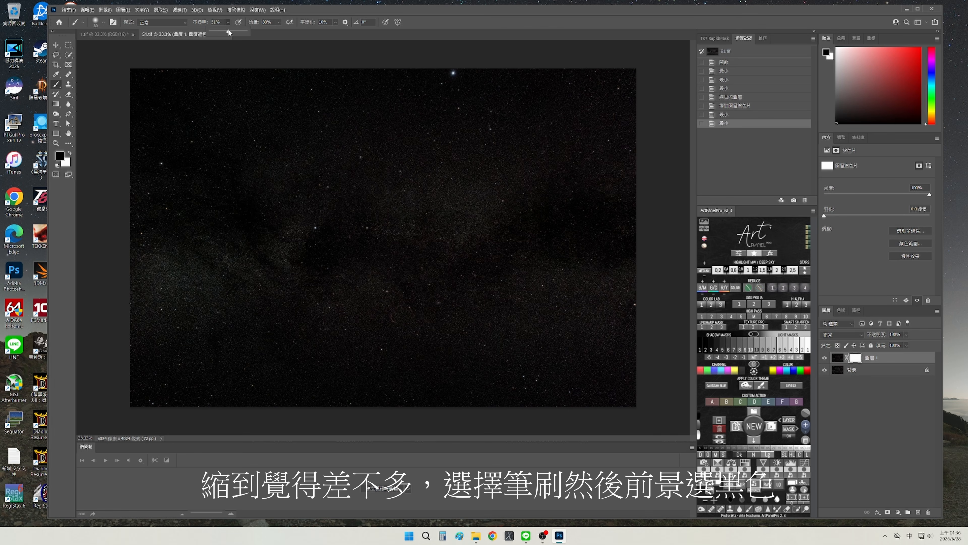
click(278, 23)
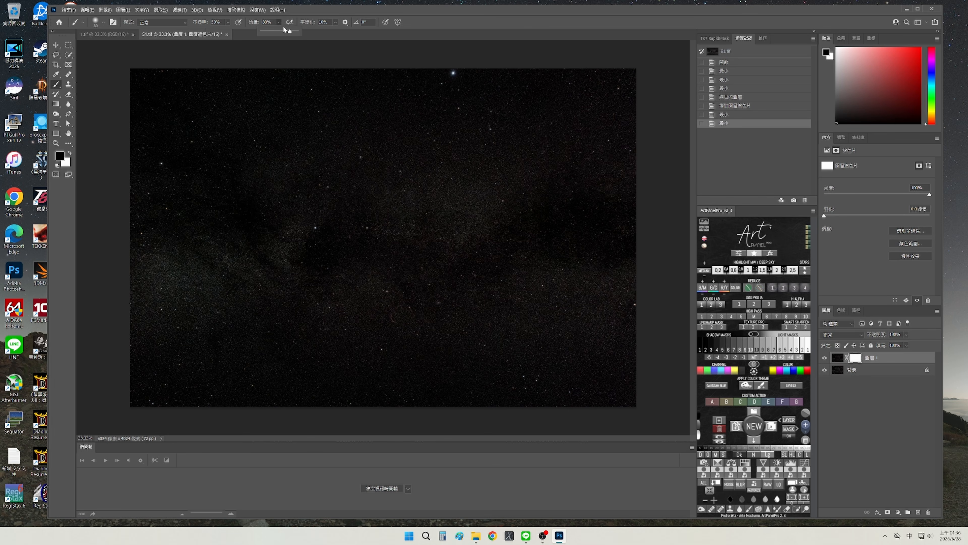
drag(285, 33, 283, 32)
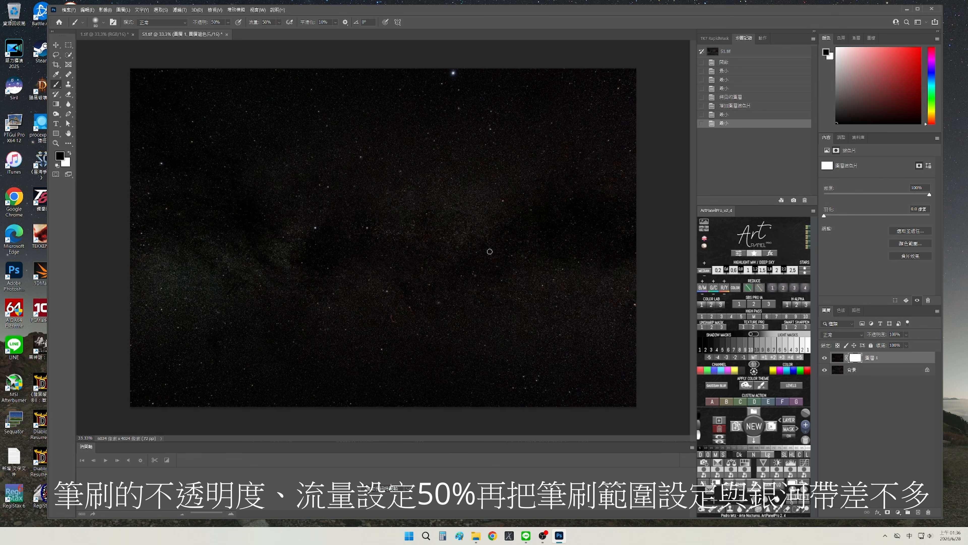
- Enlarge the brush to roughly the width of the Milky Way band, using the starless image 1.tif as reference
click(121, 34)
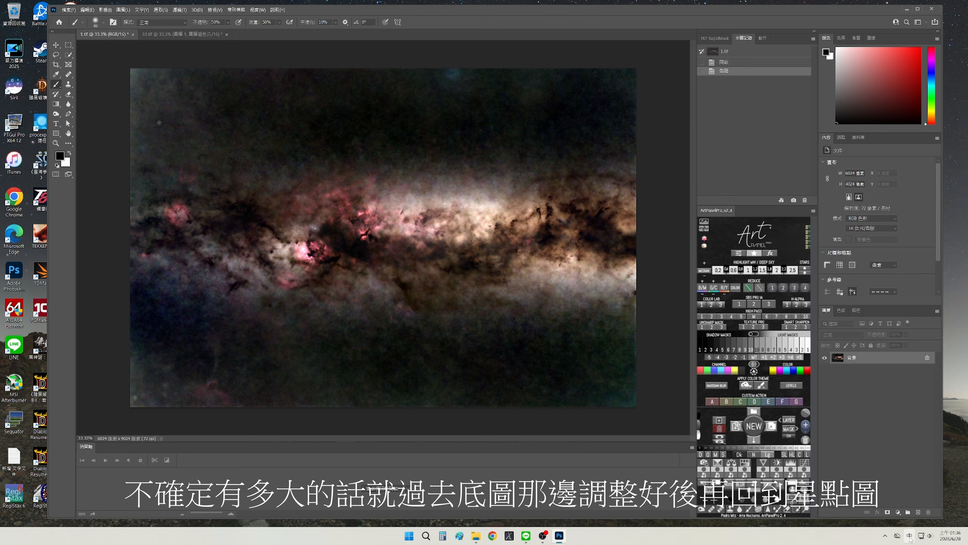
key(shift)
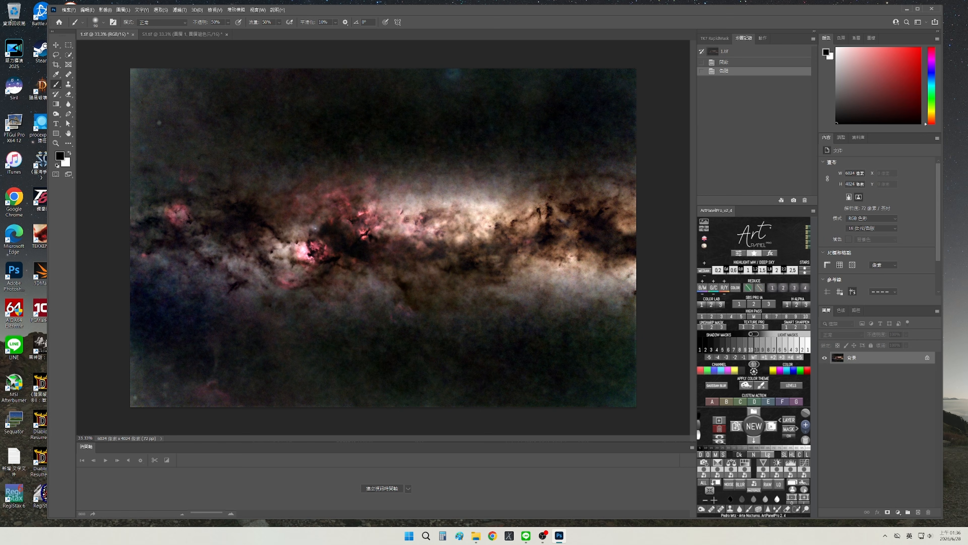
key(bracketright)
key(bracketright)
key(bracketright)
key(bracketright)
key(bracketright)
key(bracketright)
key(bracketright)
key(bracketright)
key(bracketright)
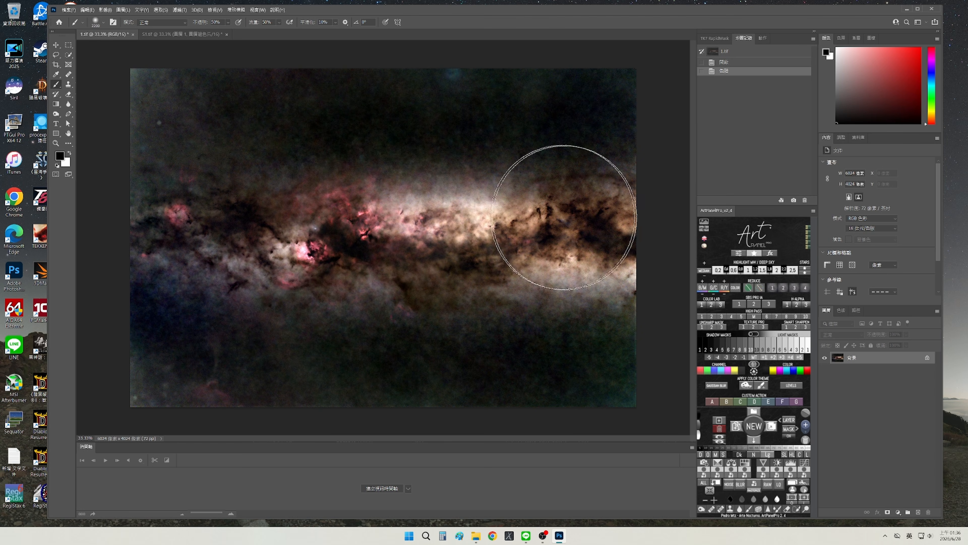
- Paint black along the Milky Way band on the layer mask in S1.tif, using repeated large brush strokes
click(167, 34)
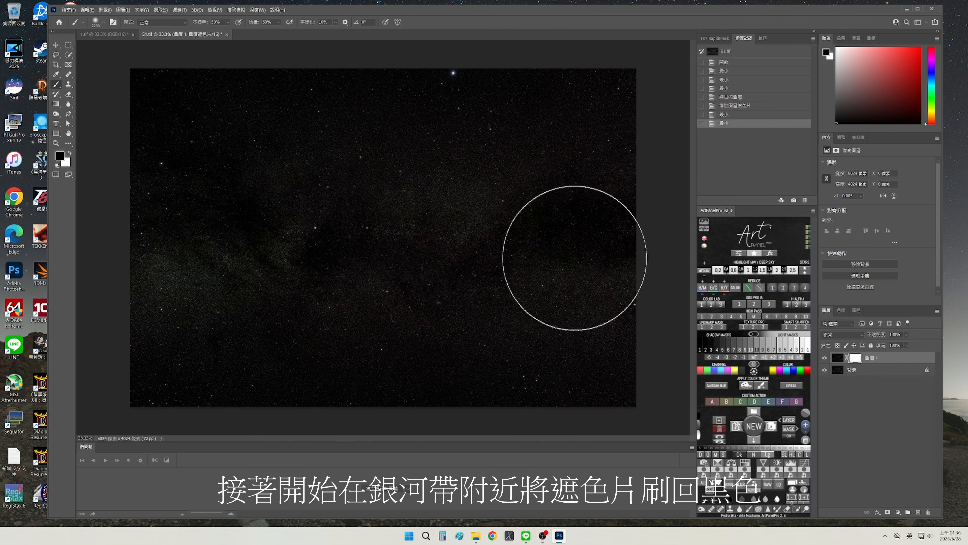
click(281, 241)
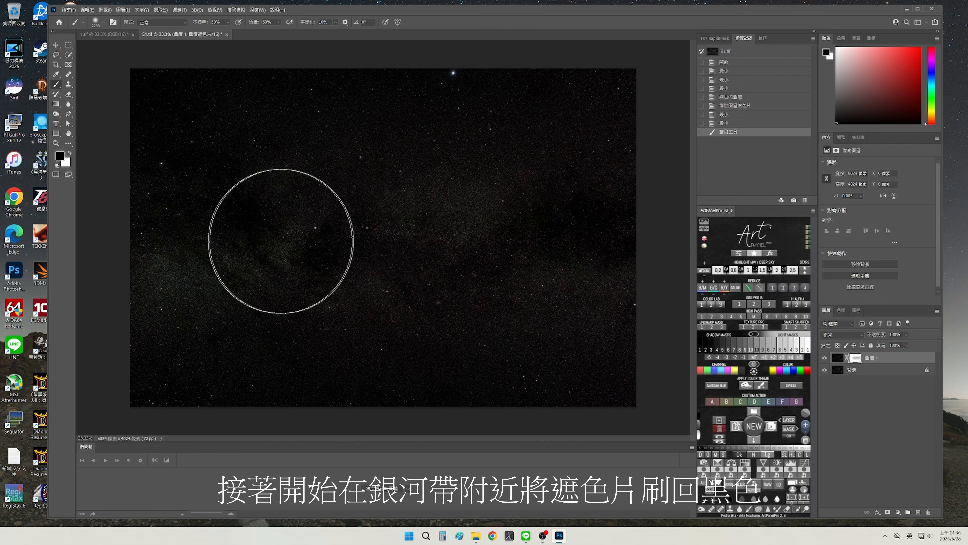
mouse_move(281, 241)
mouse_down()
mouse_move(188, 222)
mouse_move(196, 216)
mouse_up()
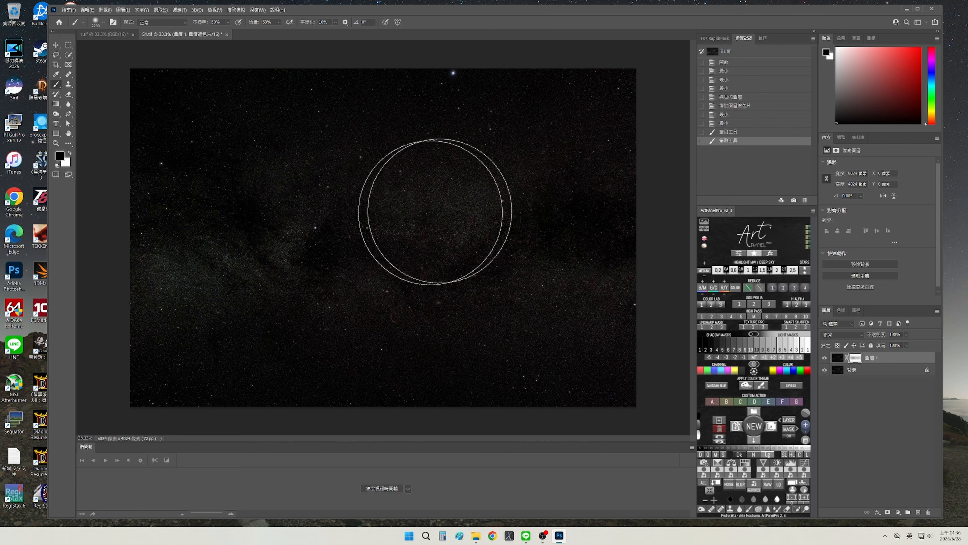
mouse_move(435, 211)
mouse_down()
mouse_move(307, 245)
mouse_move(590, 242)
mouse_move(406, 223)
mouse_move(533, 222)
mouse_up()
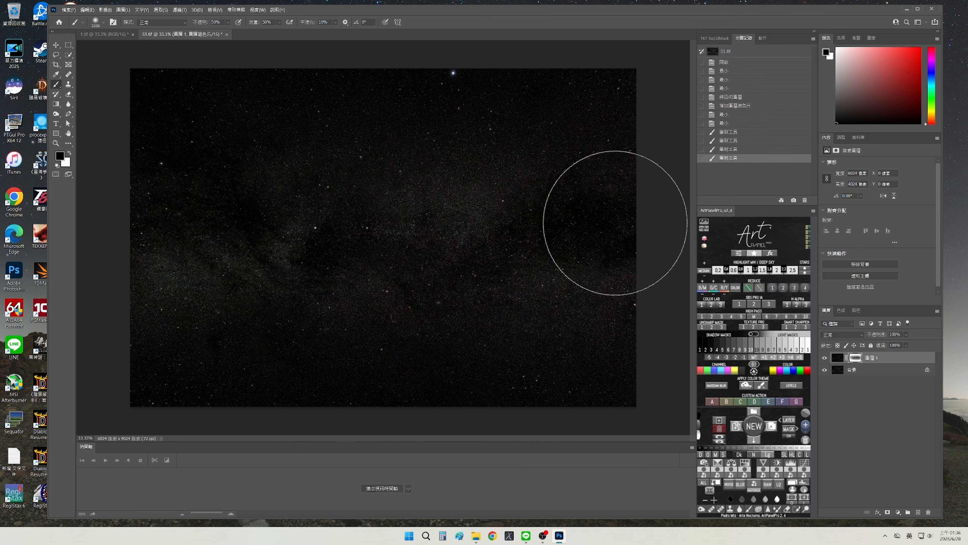
mouse_move(616, 223)
mouse_down()
mouse_move(395, 230)
mouse_move(525, 240)
mouse_move(144, 209)
mouse_move(310, 231)
mouse_move(158, 226)
mouse_move(303, 234)
mouse_move(488, 233)
mouse_move(194, 210)
mouse_move(590, 219)
mouse_move(410, 244)
mouse_move(600, 264)
mouse_move(338, 254)
mouse_move(588, 258)
mouse_move(391, 229)
mouse_move(593, 232)
mouse_move(596, 249)
mouse_move(603, 215)
mouse_move(610, 275)
mouse_move(233, 243)
mouse_move(139, 200)
mouse_move(220, 199)
mouse_move(157, 238)
mouse_move(136, 237)
mouse_move(130, 205)
mouse_move(221, 216)
mouse_move(120, 254)
mouse_move(240, 196)
mouse_move(488, 213)
mouse_move(359, 226)
mouse_move(198, 216)
mouse_move(484, 224)
mouse_move(491, 227)
mouse_move(347, 235)
mouse_move(546, 240)
mouse_move(517, 241)
mouse_move(546, 198)
mouse_up()
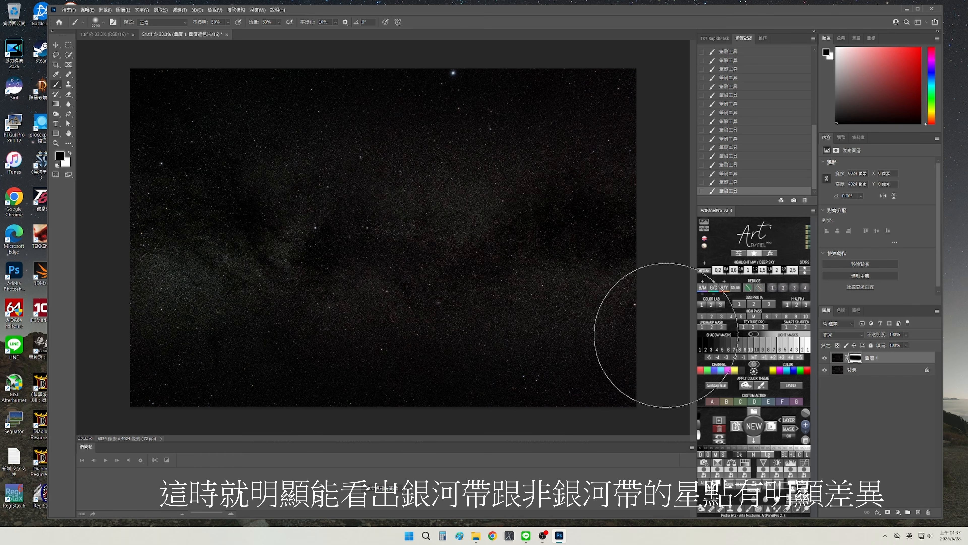
- Merge the masked duplicate layer with the background layer of S1.tif
click(838, 358)
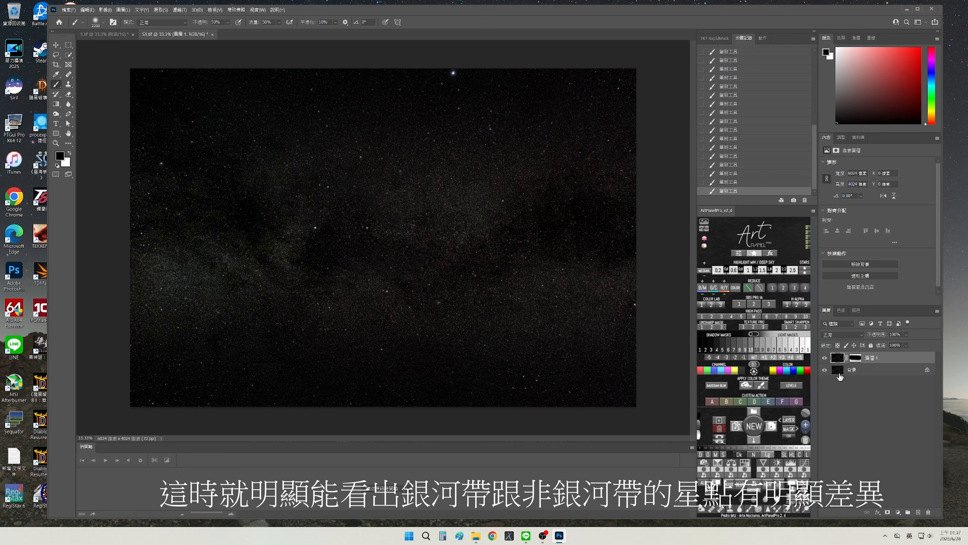
click(839, 373)
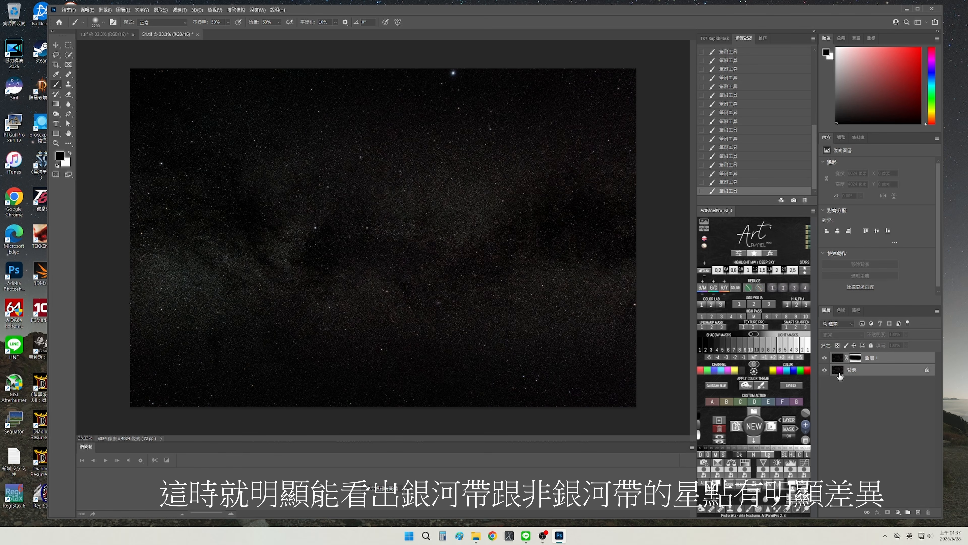
right_click(875, 375)
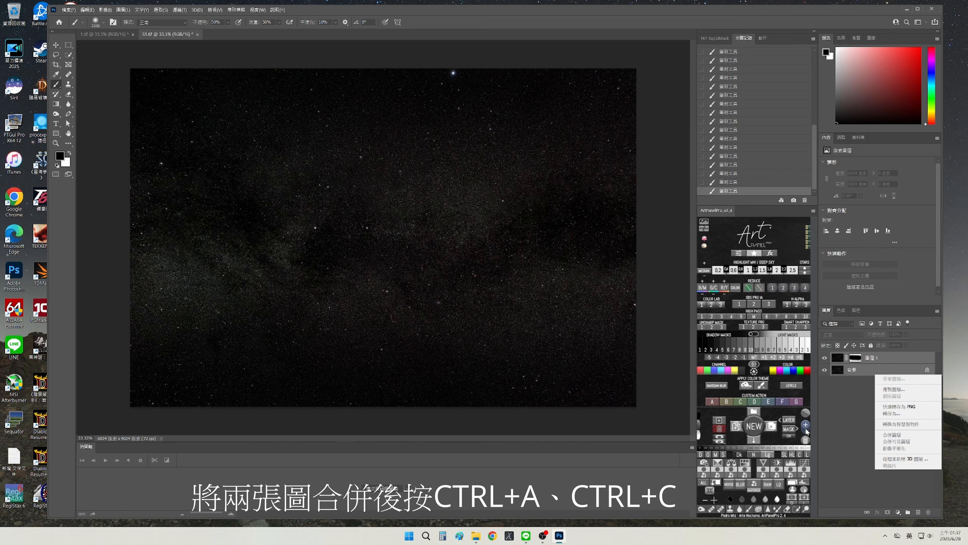
click(885, 435)
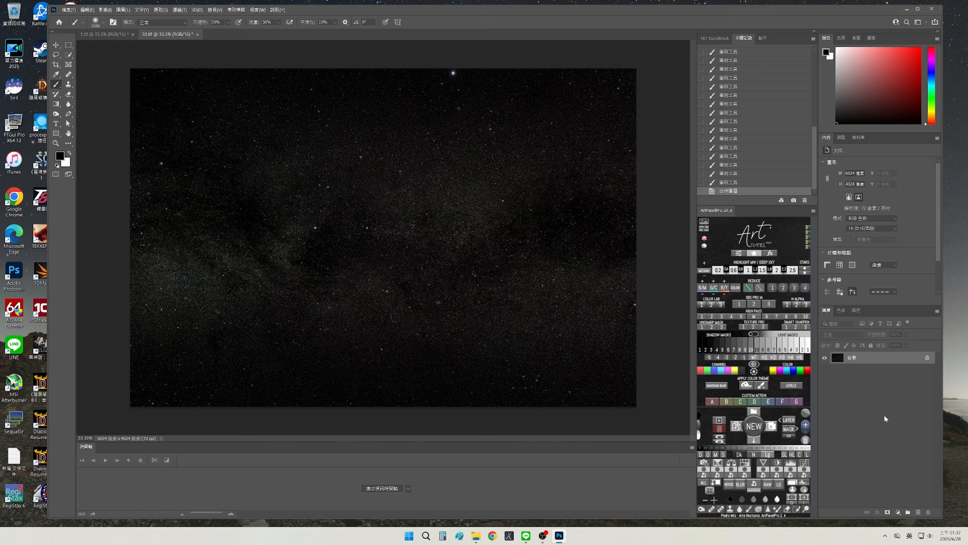
- Copy the whole merged star image and paste it as a new layer over the starless image 1.tif
key(ctrl+a)
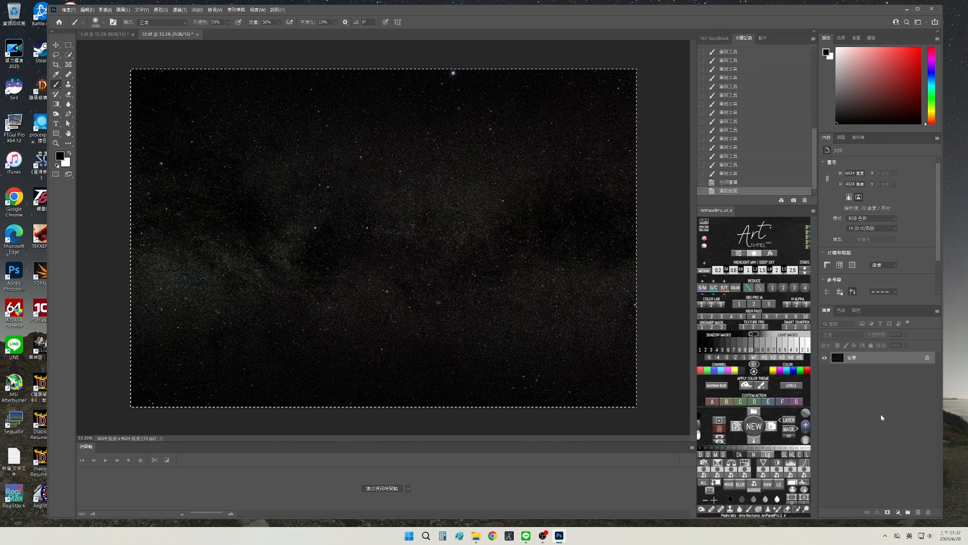
click(114, 33)
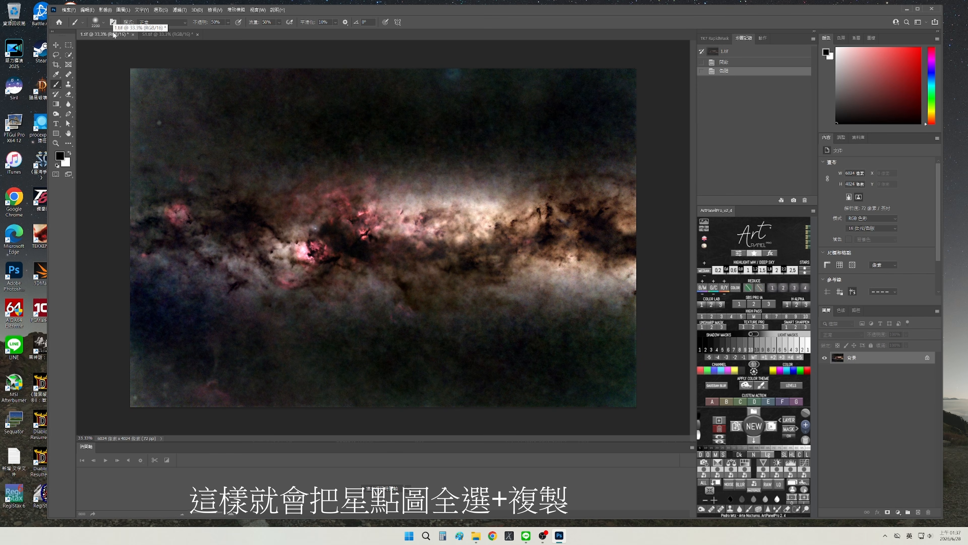
key(ctrl+v)
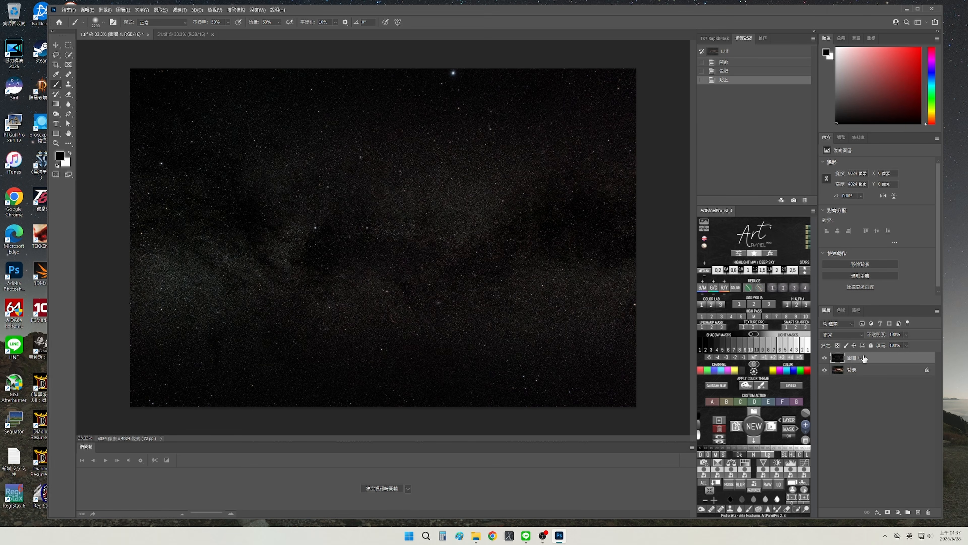
- Set the pasted star layer's blending mode to Screen (濾色)
click(862, 338)
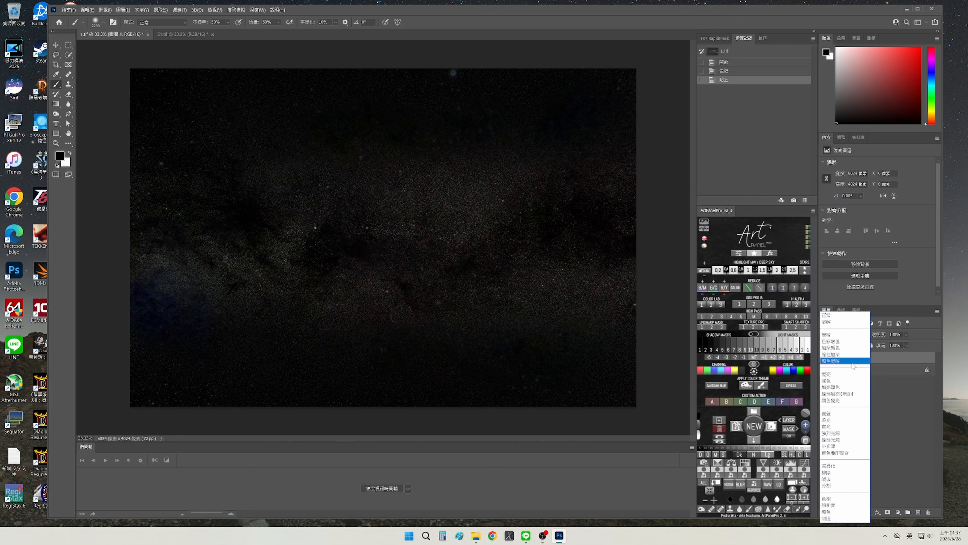
click(886, 410)
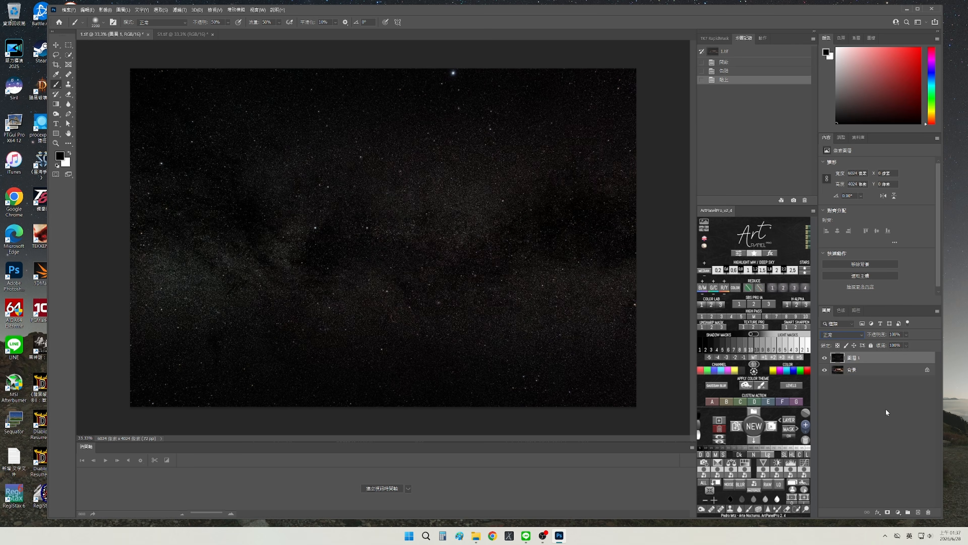
click(861, 334)
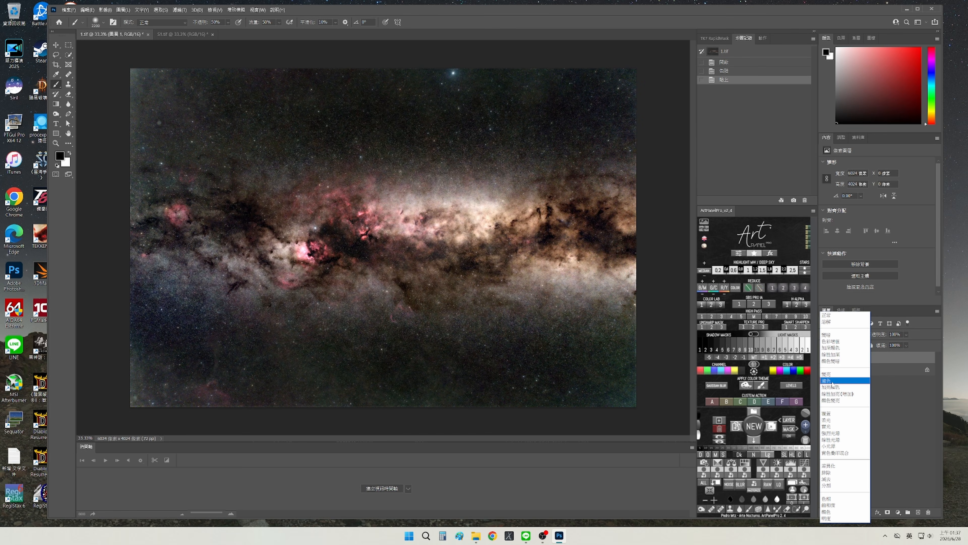
click(833, 381)
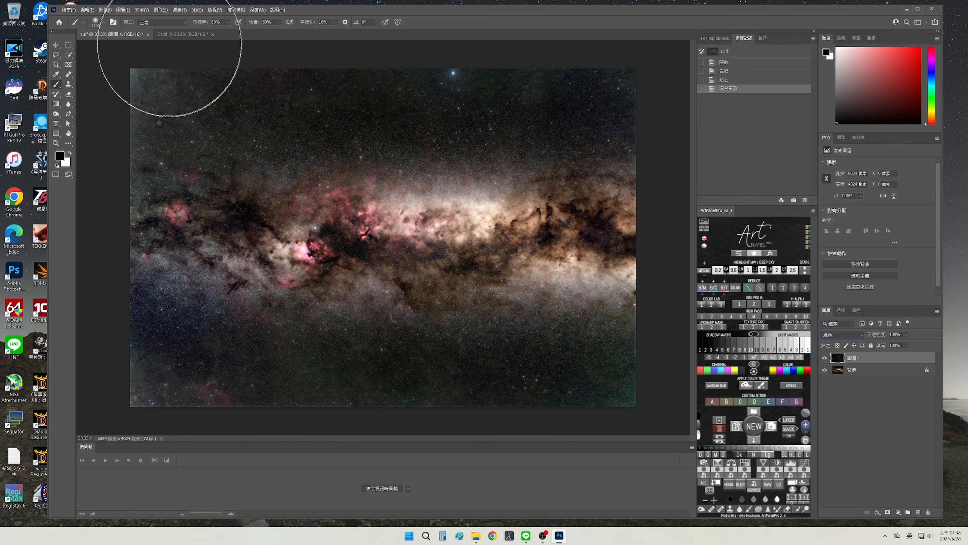
- Return to S1.tif, duplicate the merged star image and add a white layer mask to the new copy
click(170, 34)
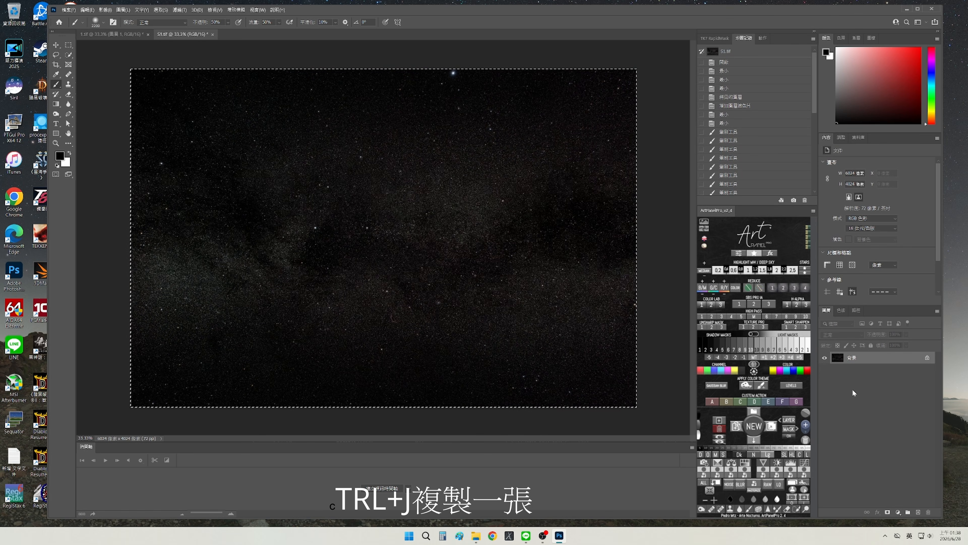
key(ctrl+j)
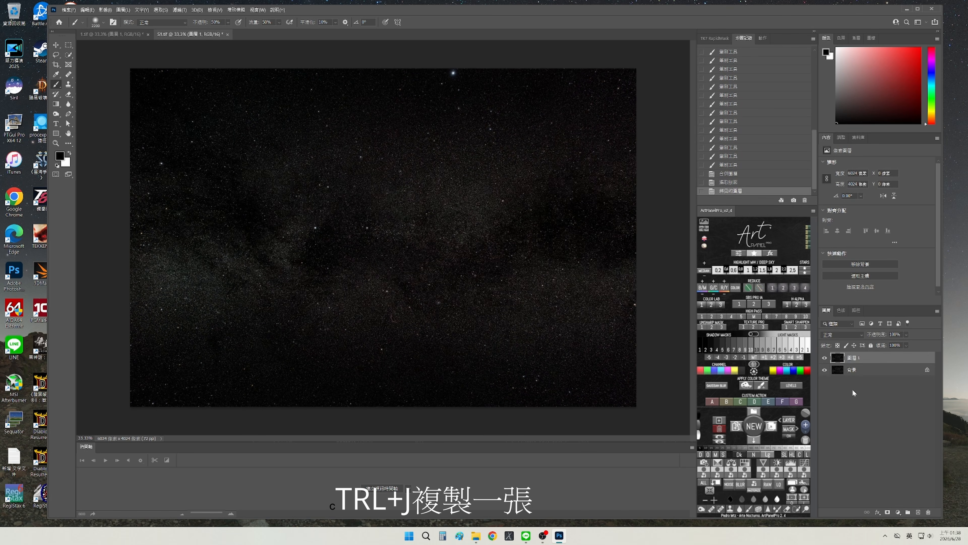
click(887, 512)
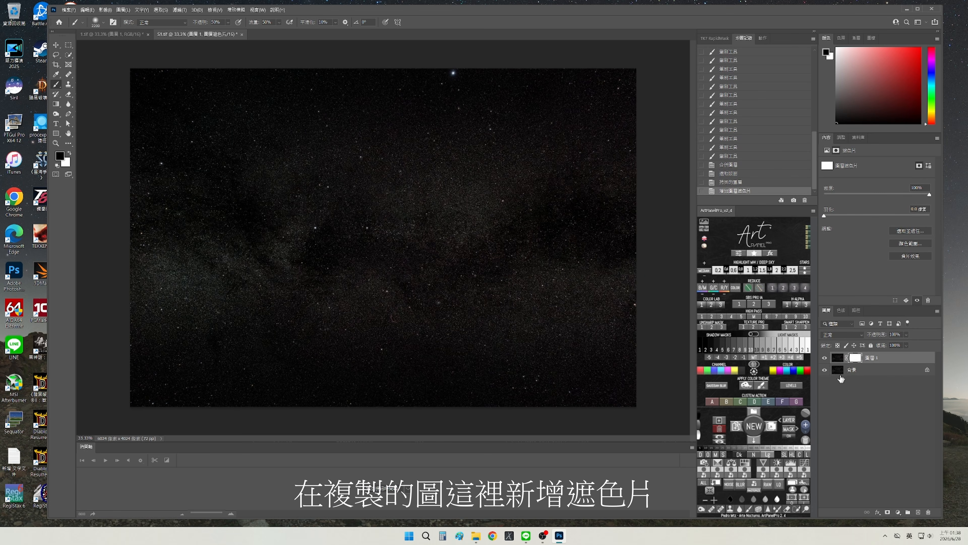
- Target the copy's image instead of its mask and shrink the brush to roughly the size of the bright star near the band
click(834, 357)
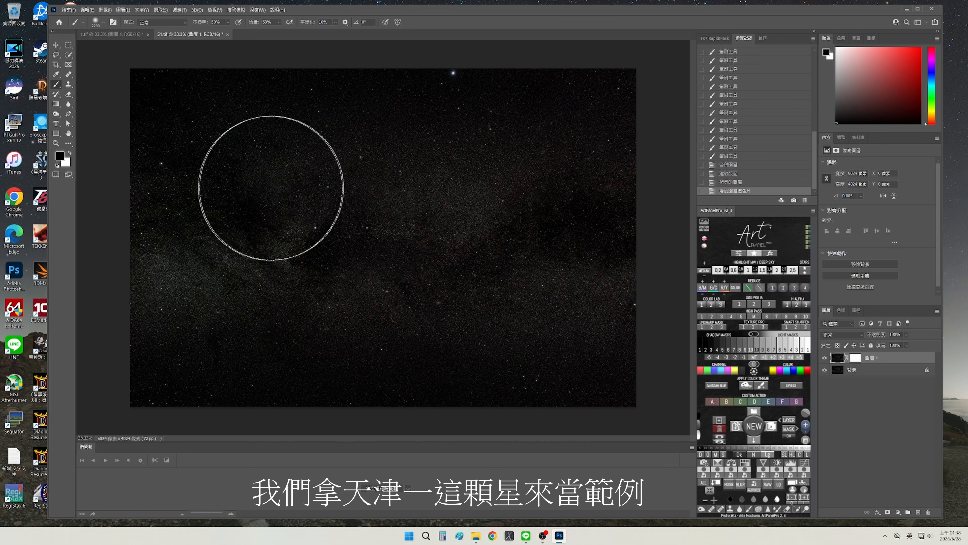
key(bracketleft)
key(bracketleft)
key(bracketleft)
key(bracketleft)
key(bracketleft)
key(bracketleft)
key(bracketleft)
key(bracketleft)
key(bracketleft)
key(bracketleft)
key(bracketleft)
key(bracketleft)
key(bracketleft)
key(bracketleft)
key(bracketleft)
key(bracketleft)
key(bracketleft)
key(bracketleft)
key(bracketleft)
key(bracketleft)
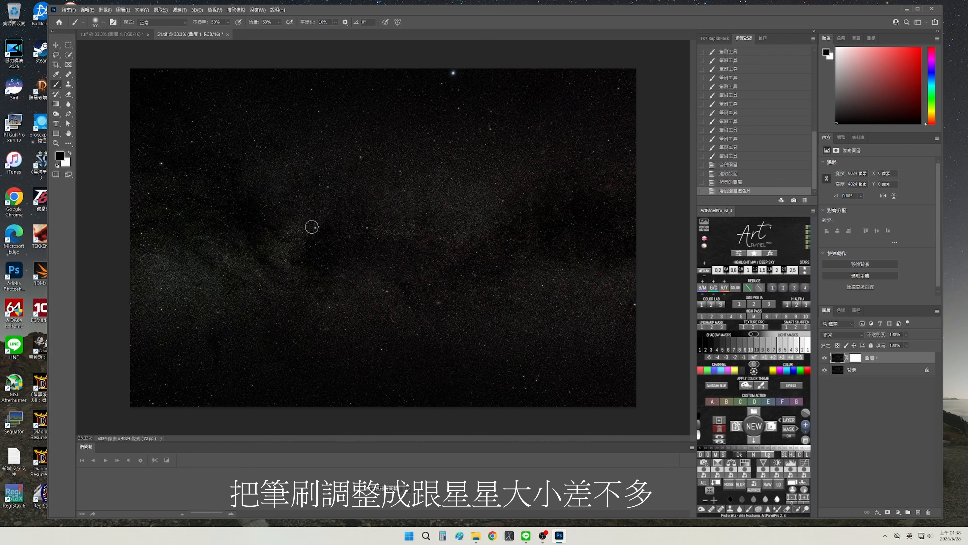
key(bracketleft)
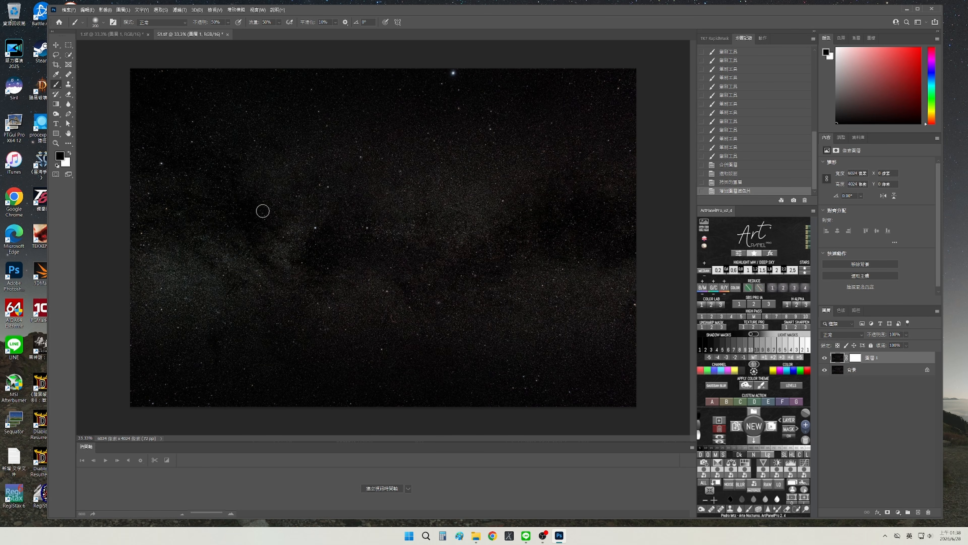
- Sample the colour of the bright star beside the dark nebula with the Eyedropper as the foreground colour
click(55, 143)
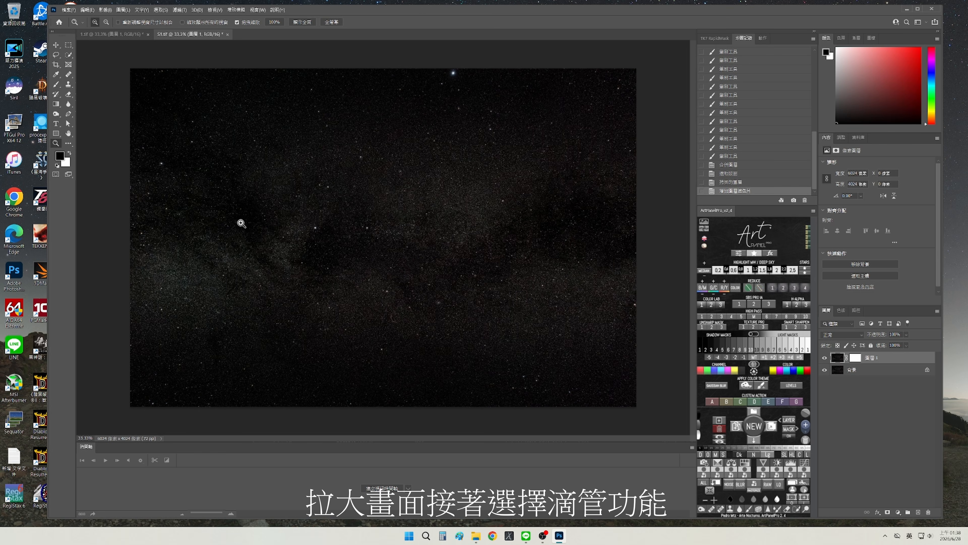
drag(240, 219, 263, 232)
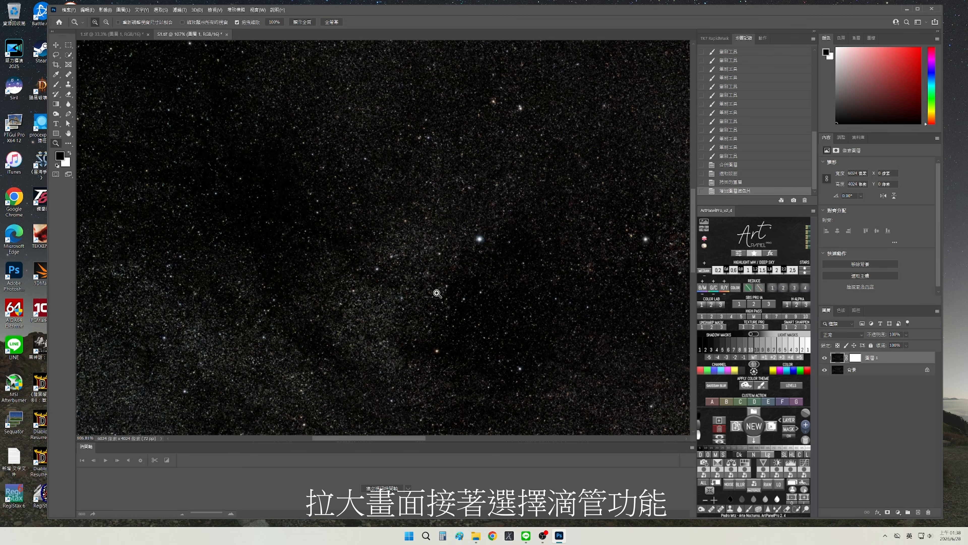
click(55, 76)
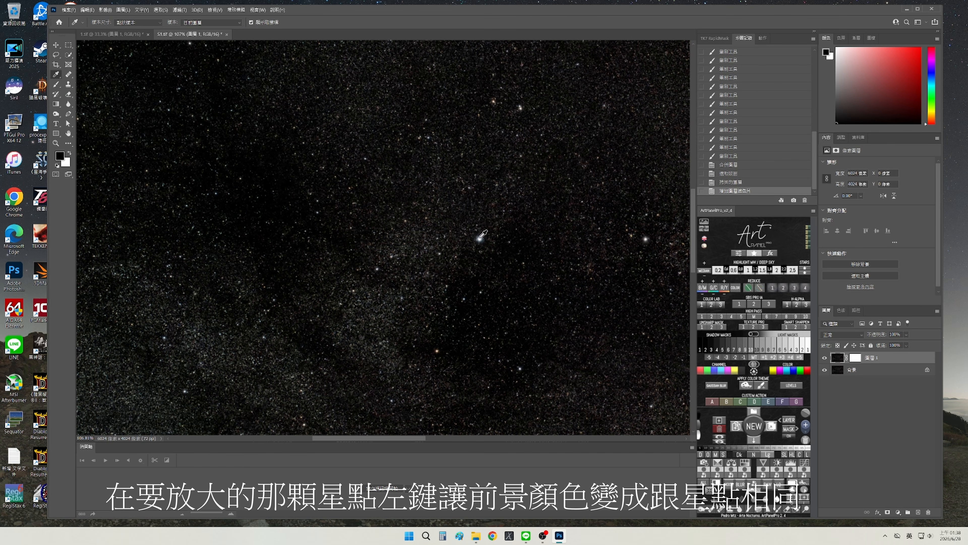
click(480, 237)
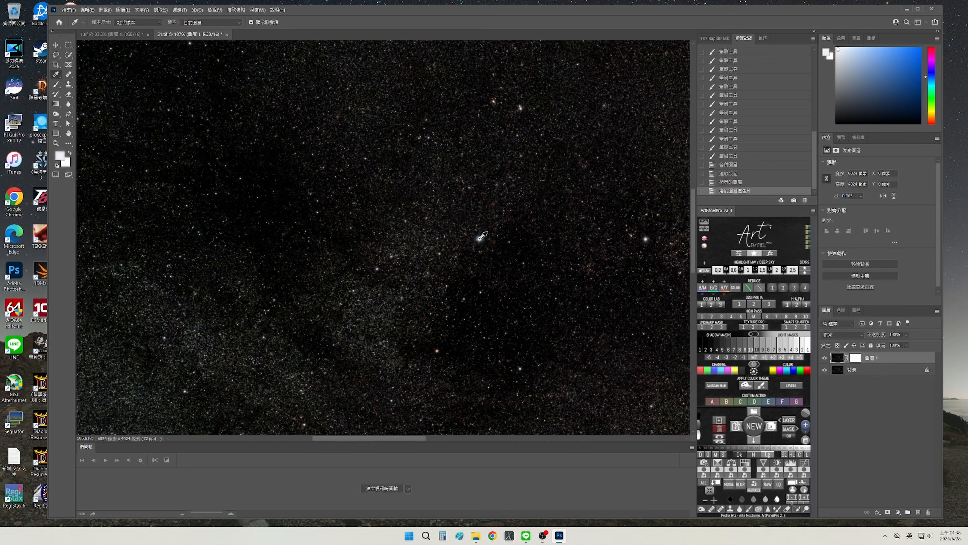
- Activate the Brush tool and set its opacity to 80% and its flow to 80%
click(56, 86)
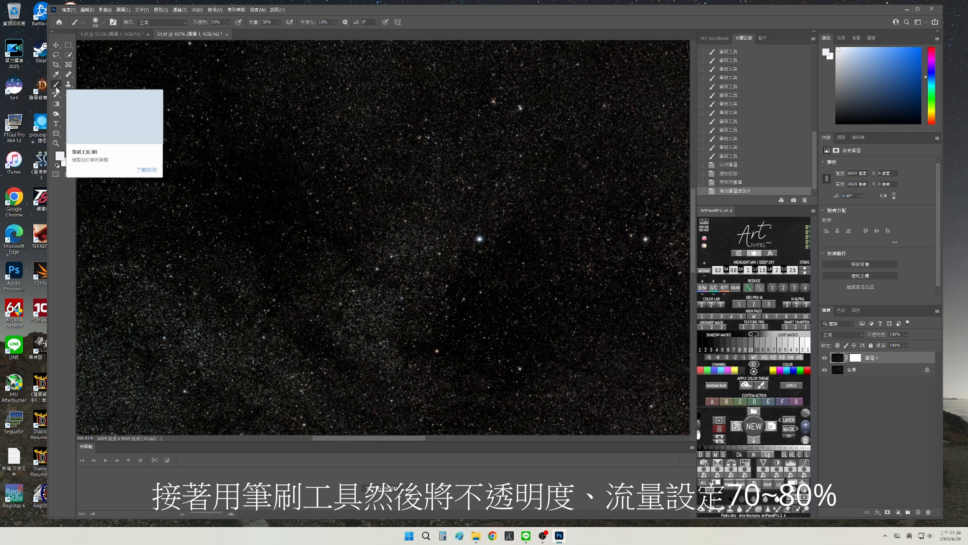
click(228, 22)
drag(230, 31, 248, 34)
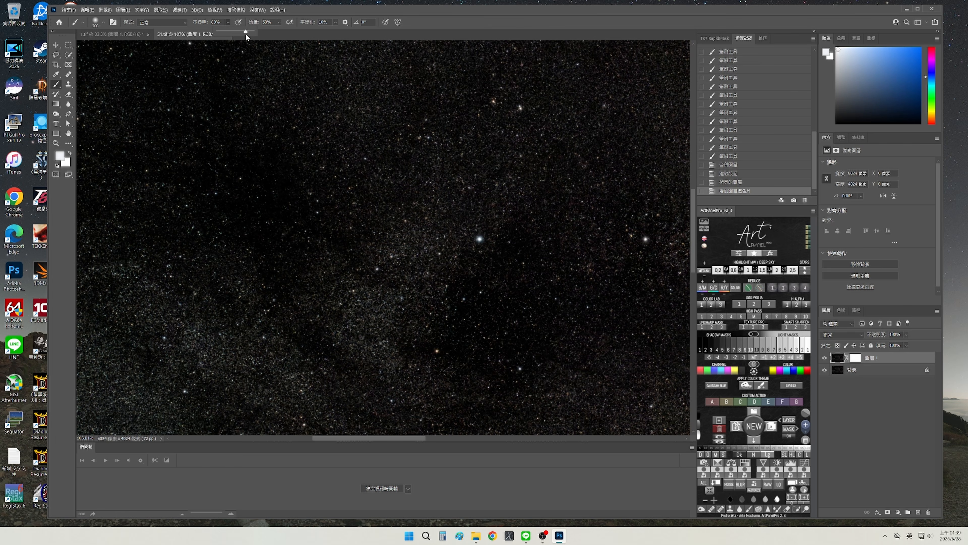
click(280, 22)
drag(287, 33, 298, 32)
- Shrink the brush to about the size of the bright star beside the dark nebula and dab the star twice
key(bracketleft)
key(bracketleft)
key(bracketleft)
key(bracketleft)
key(bracketleft)
key(bracketleft)
key(bracketleft)
key(bracketleft)
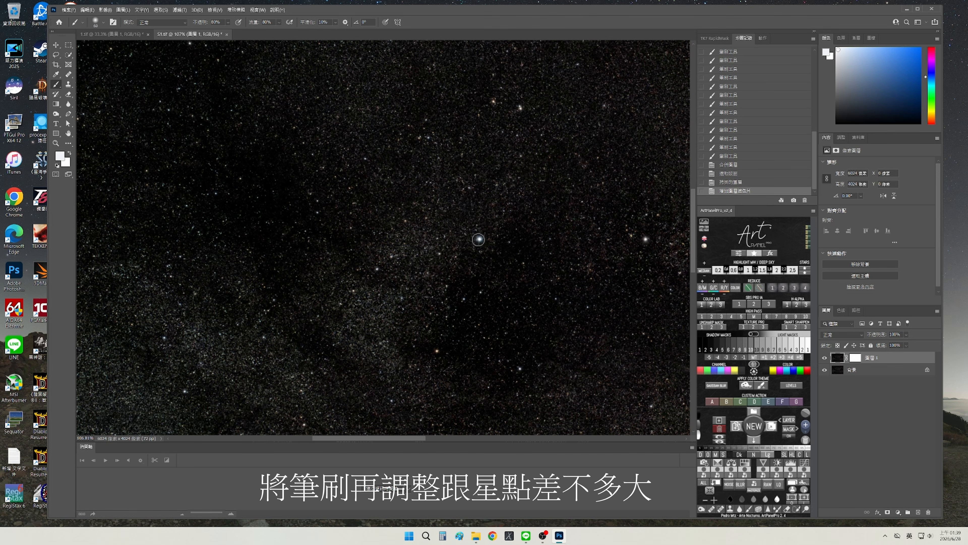
key(bracketleft)
key(bracketleft)
key(bracketleft)
key(bracketleft)
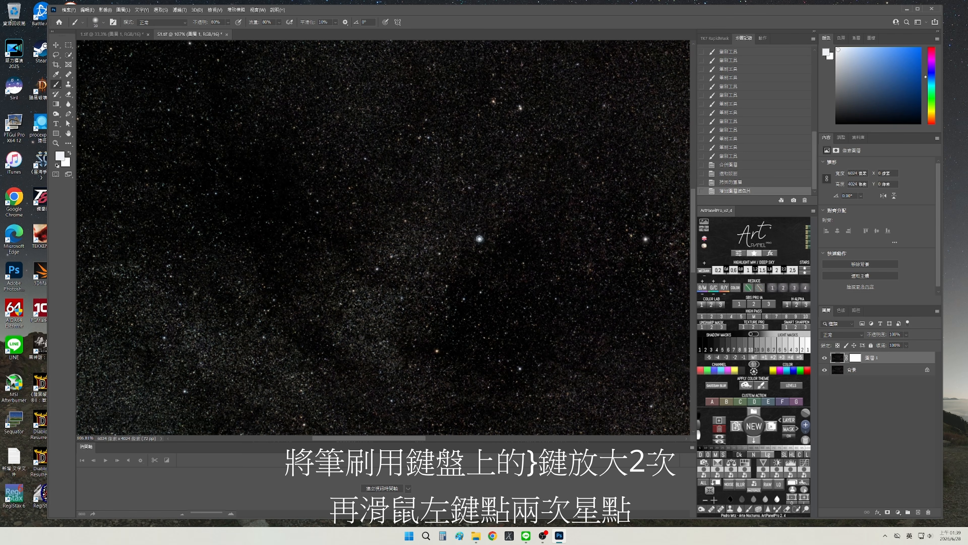
double_click(479, 238)
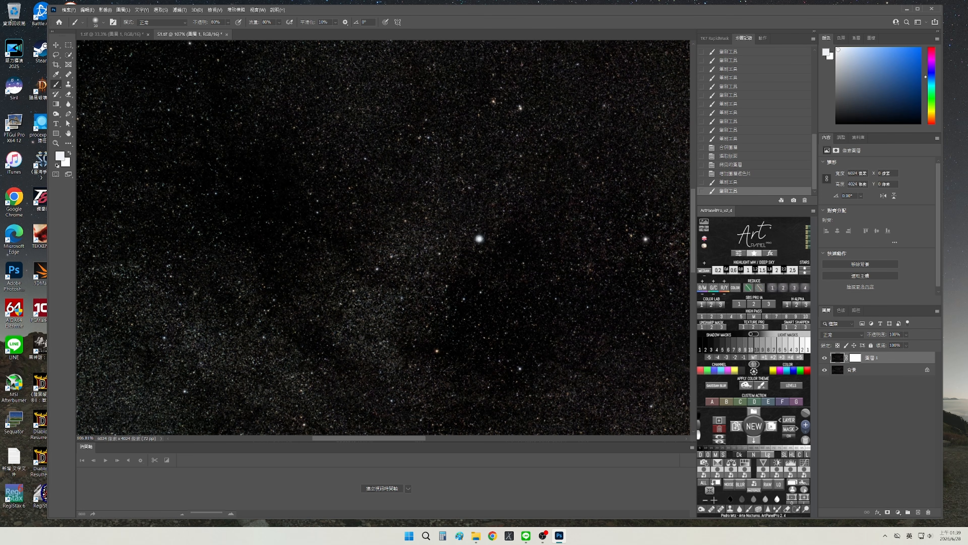
click(904, 335)
click(904, 336)
click(854, 359)
click(838, 358)
click(854, 359)
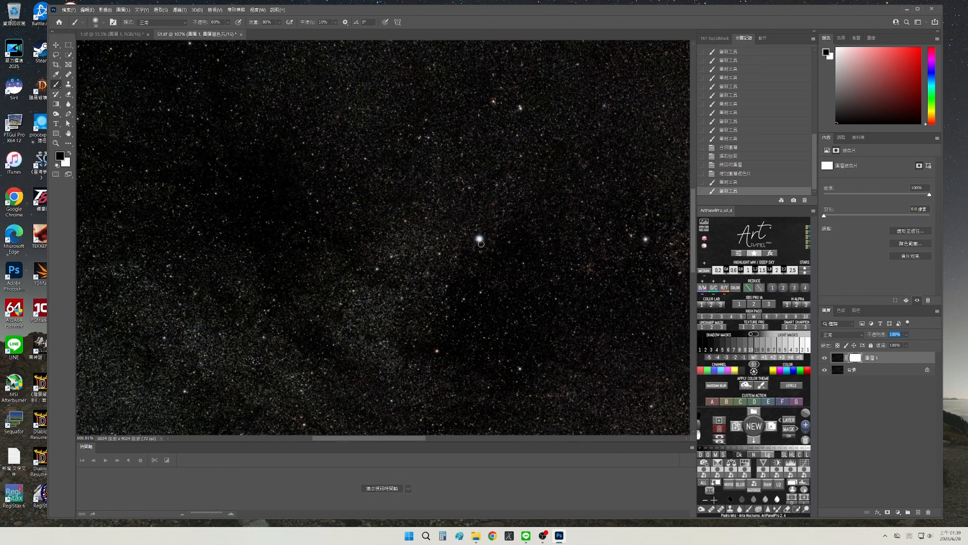
click(838, 358)
click(887, 410)
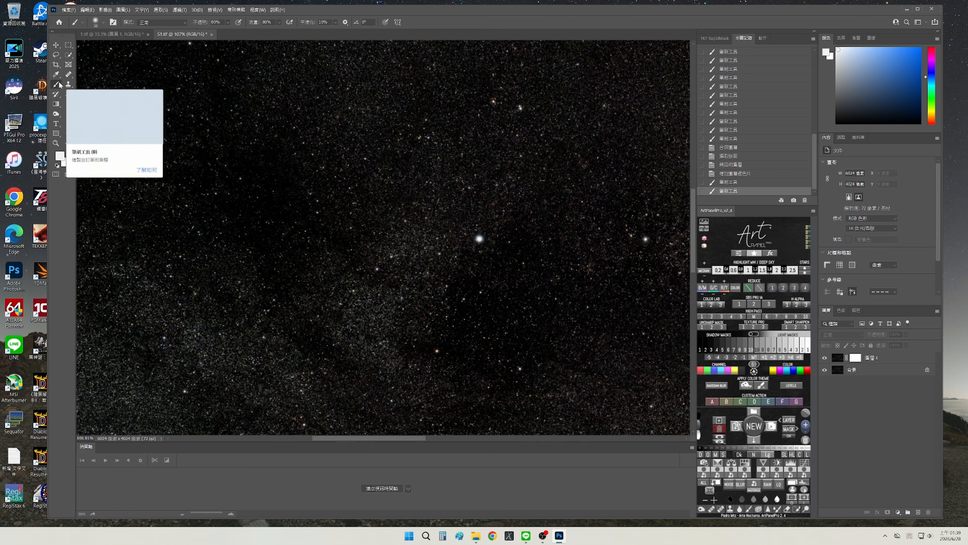
click(841, 359)
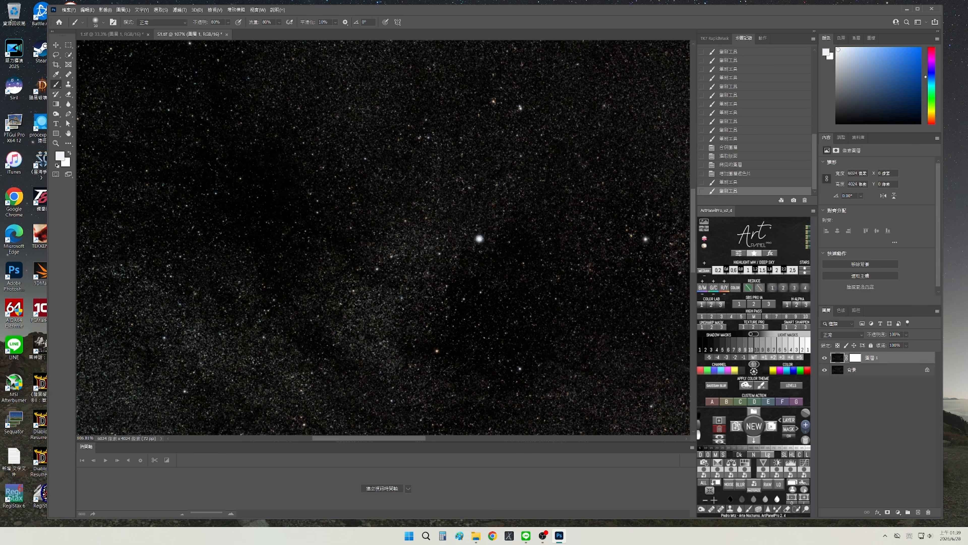
- Enlarge the brush slightly and dab the bright star beside the dark nebula several more times to make it bigger
key(bracketright)
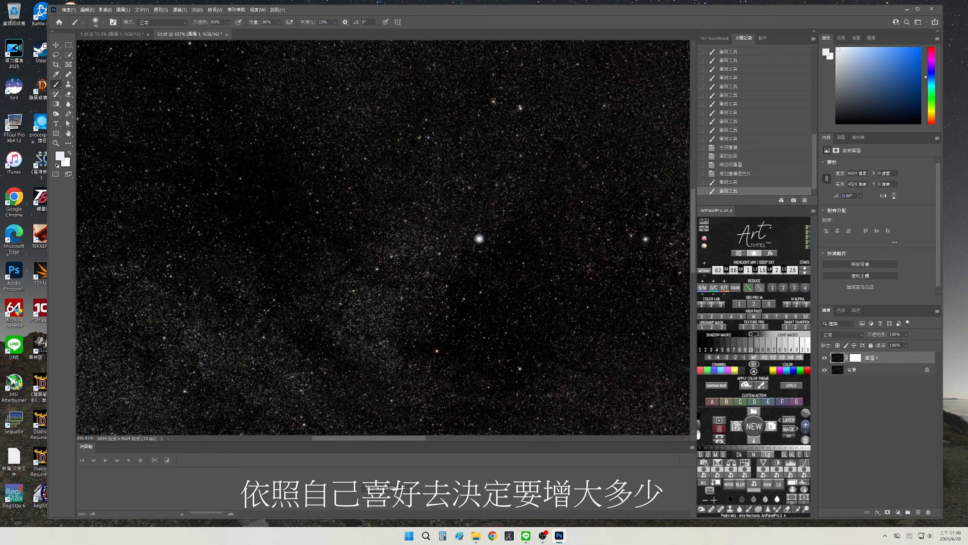
click(479, 238)
click(479, 238)
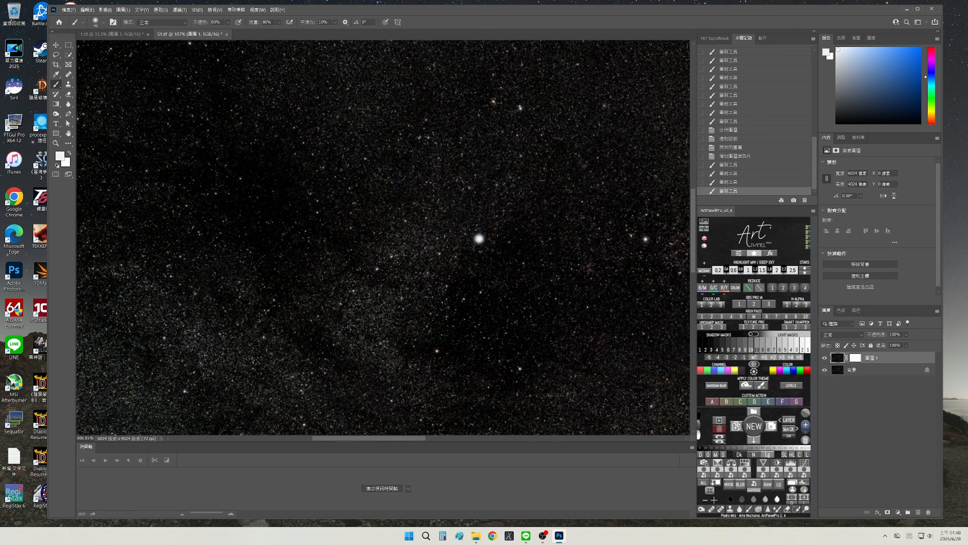
click(479, 238)
click(479, 238)
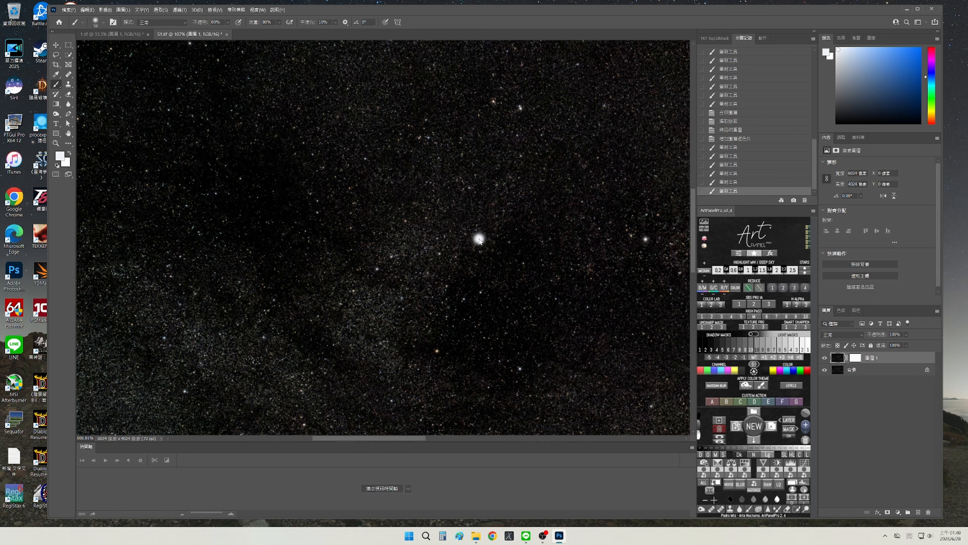
- Lower the opacity of the masked star layer to 53% to soften the enlarged star
click(855, 358)
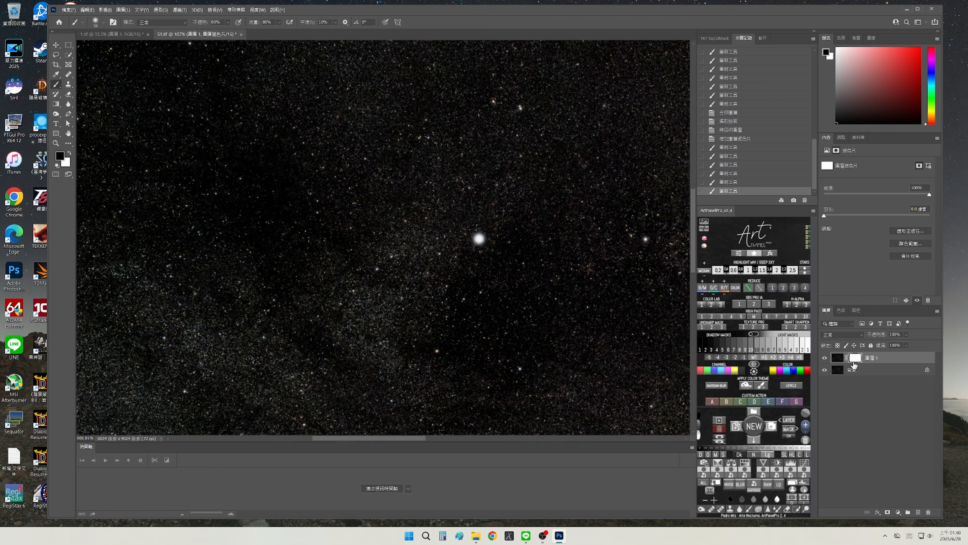
click(907, 335)
drag(919, 344, 914, 345)
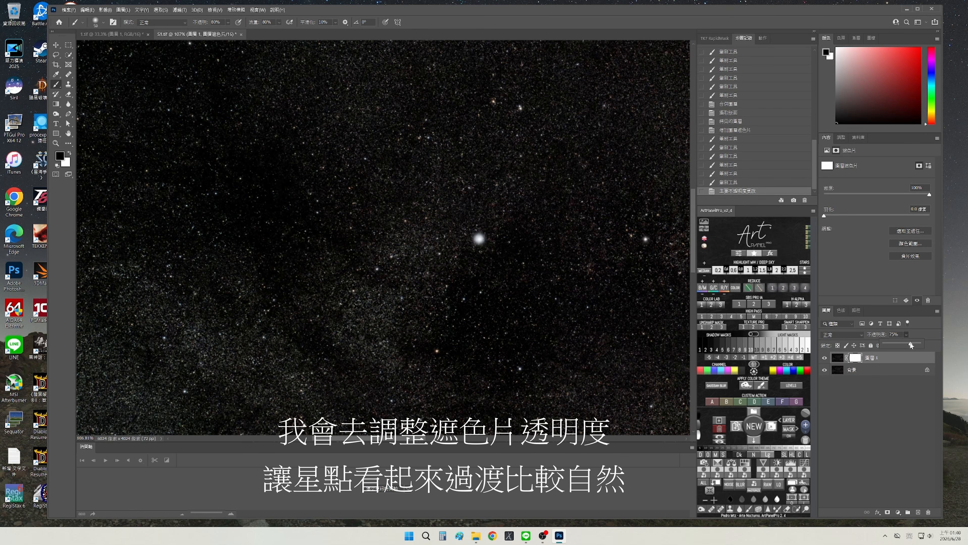
drag(911, 345, 904, 344)
drag(905, 344, 904, 344)
- Target the layer's image and sample the colour of the bright star near the image's upper edge as the foreground colour
click(55, 143)
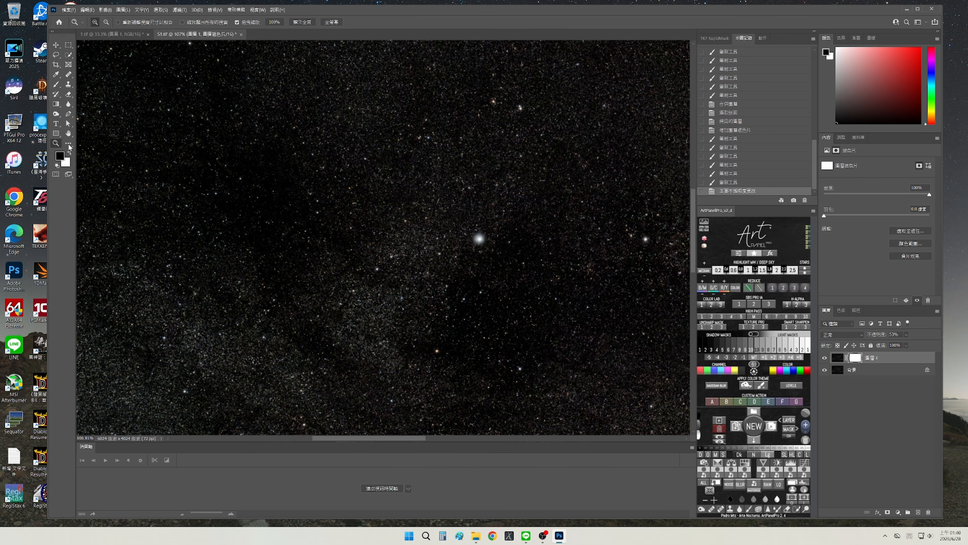
drag(436, 207, 414, 213)
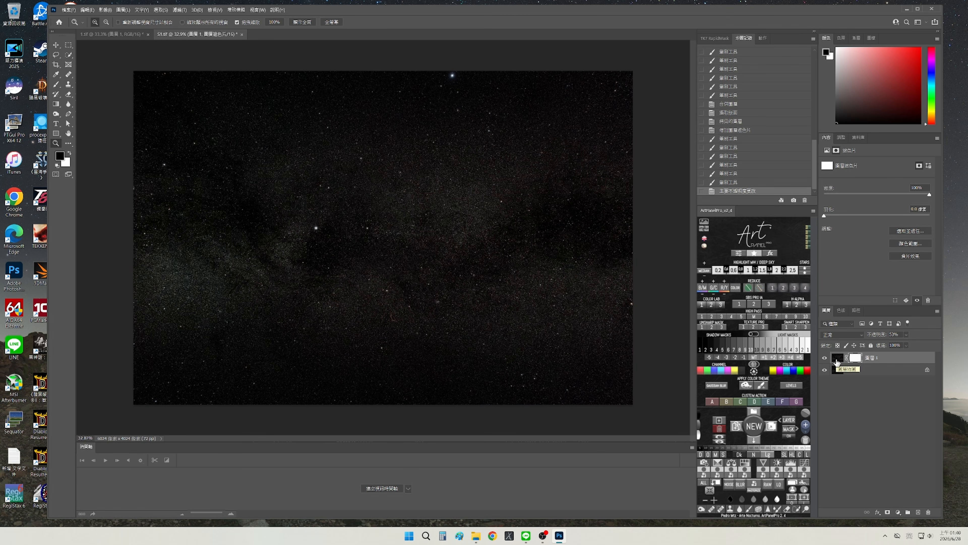
click(836, 359)
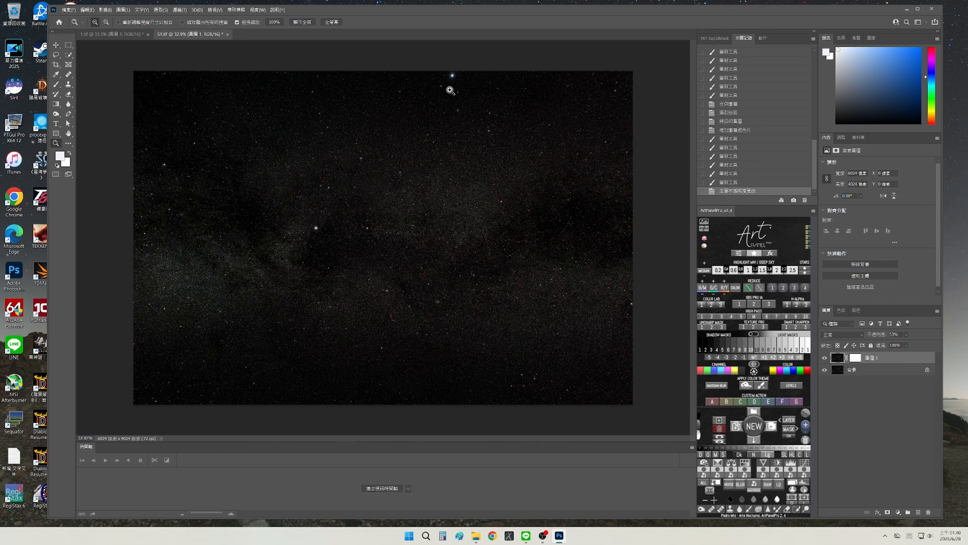
key(b)
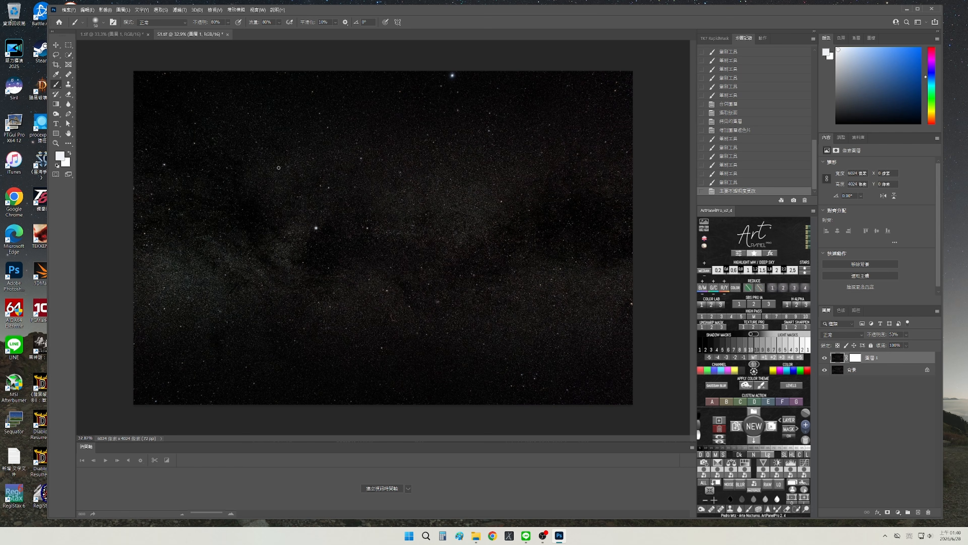
click(56, 143)
drag(363, 182, 401, 200)
drag(694, 200, 691, 140)
click(57, 85)
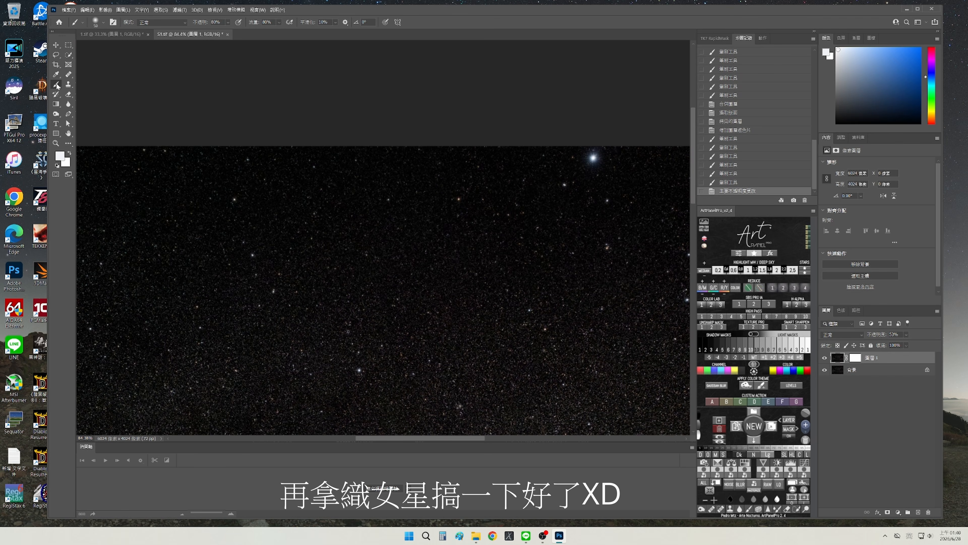
click(56, 74)
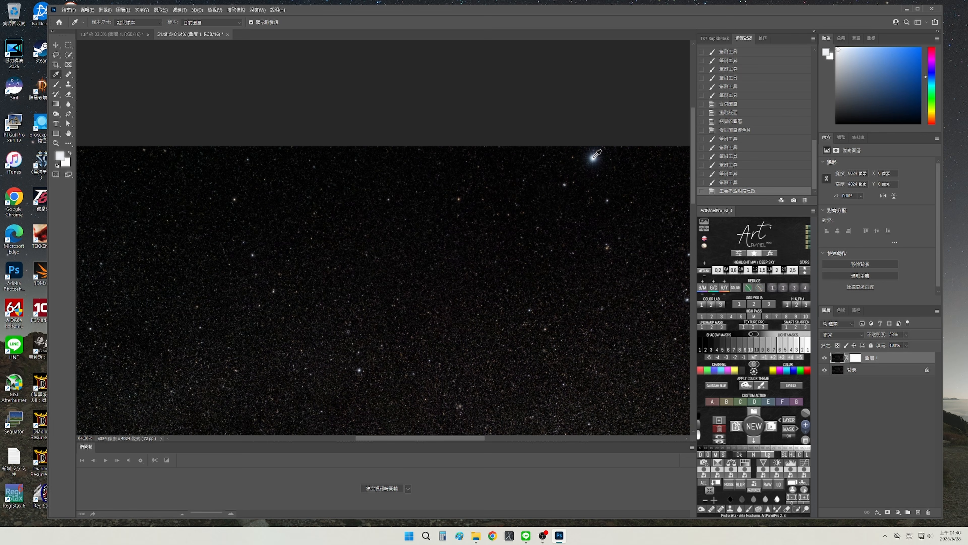
click(594, 157)
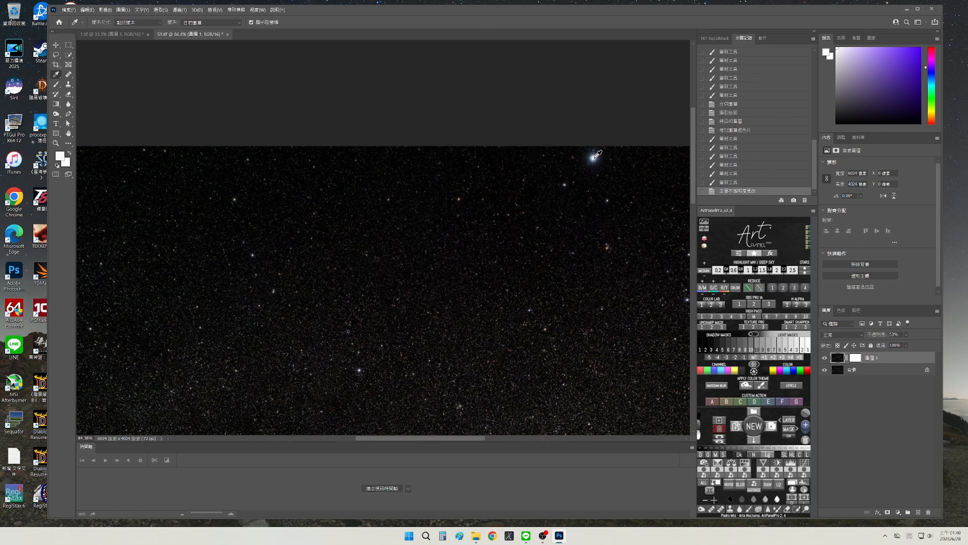
click(594, 158)
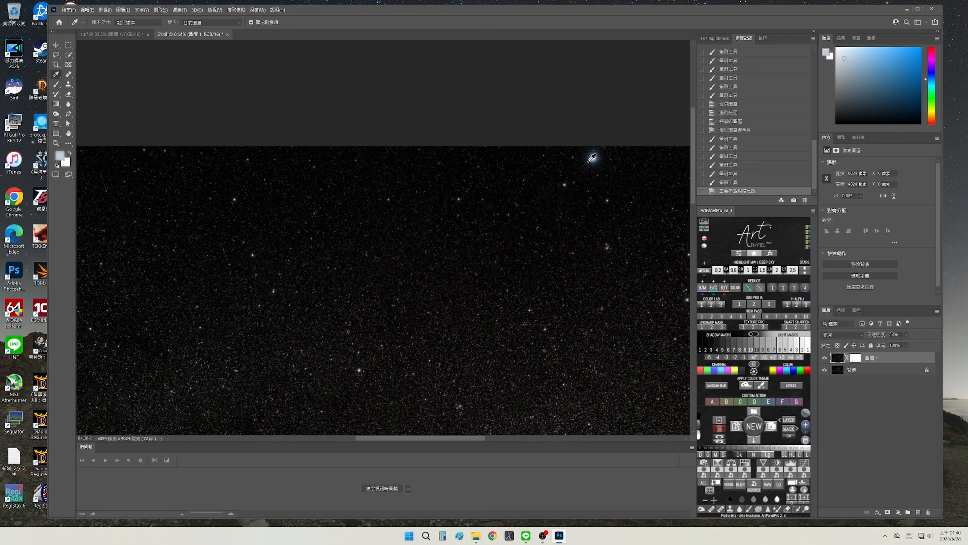
- Enlarge the bright star near the image's upper edge by dabbing it repeatedly with a progressively larger brush
click(56, 84)
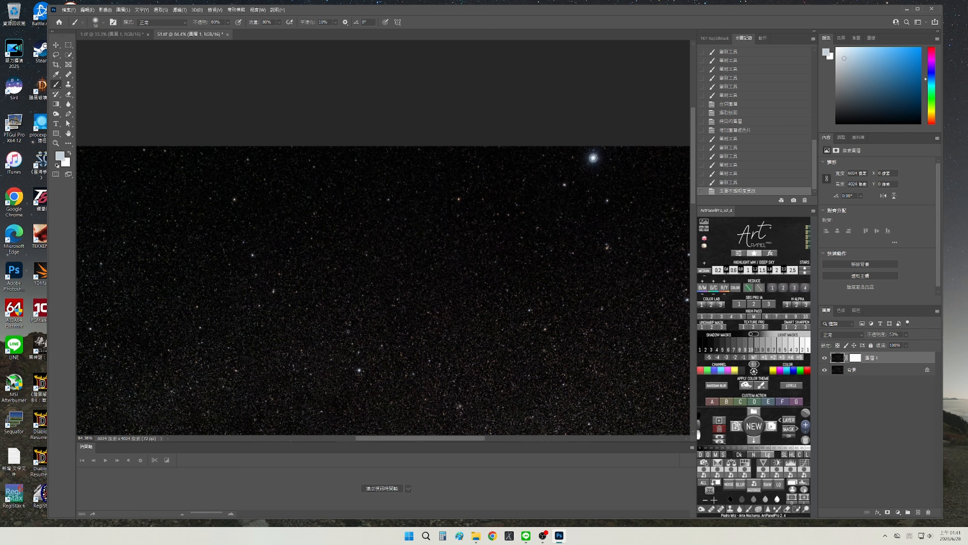
click(593, 158)
click(593, 157)
key(bracketright)
key(bracketright)
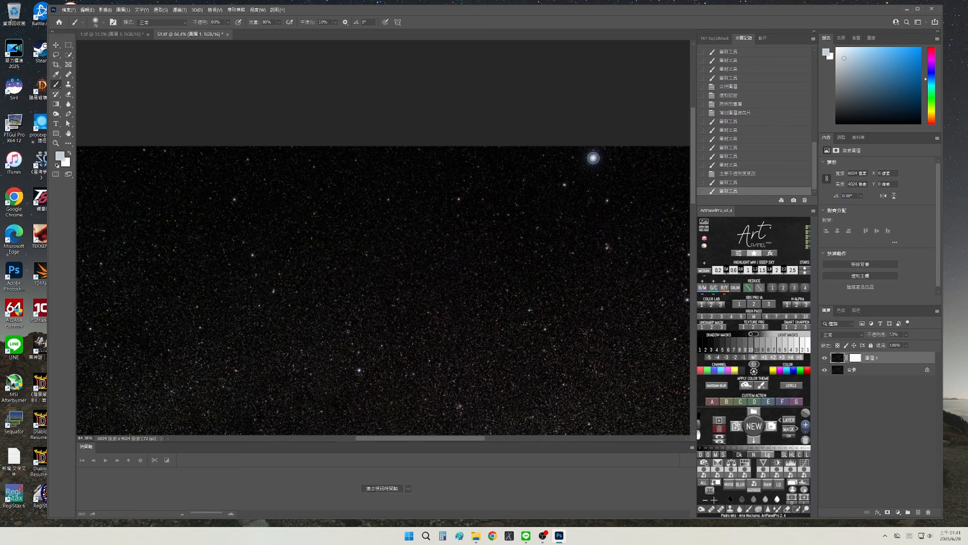
click(593, 159)
click(593, 158)
click(593, 157)
click(593, 158)
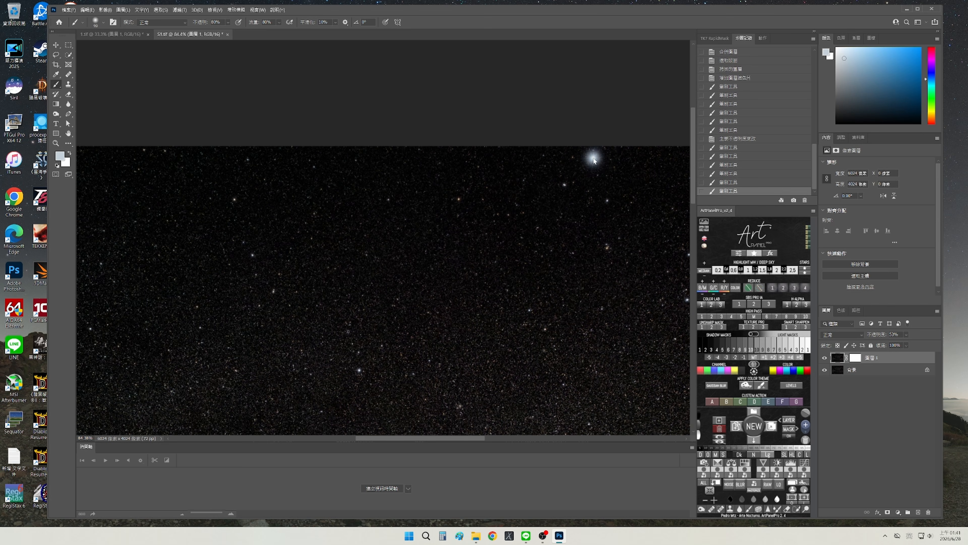
key(bracketright)
key(bracketright)
- Merge the retouched star layer with the background layer
click(56, 143)
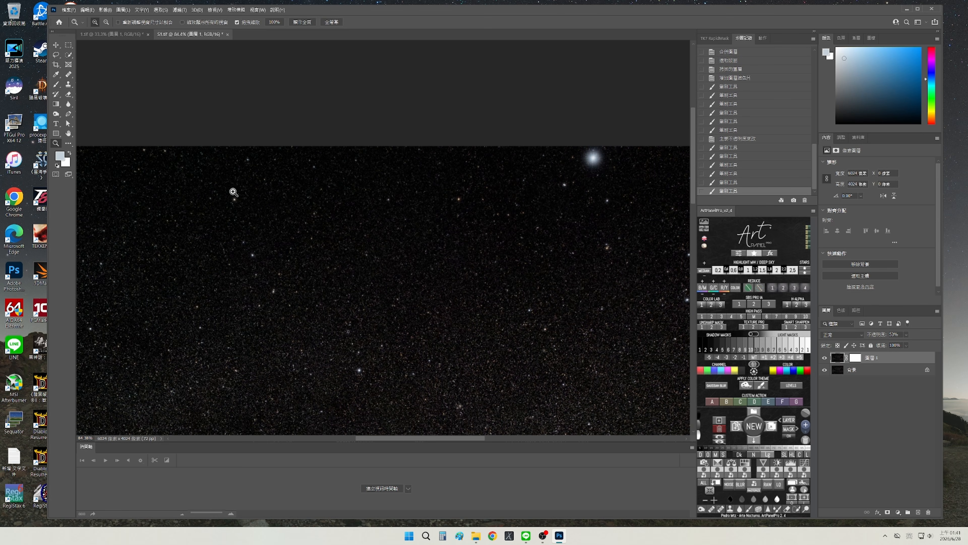
scroll(453, 237, down, 2)
scroll(430, 238, down, 5)
scroll(443, 243, up, 3)
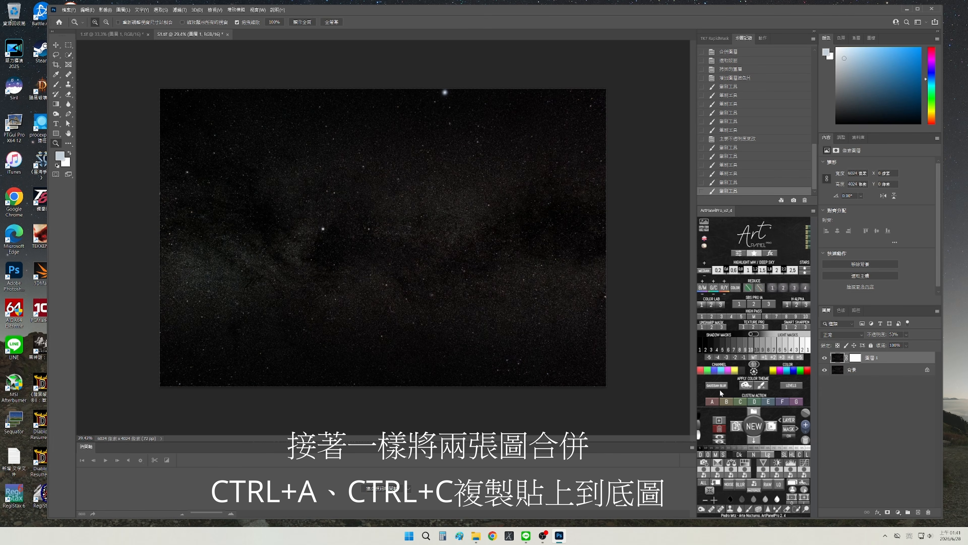
click(883, 376)
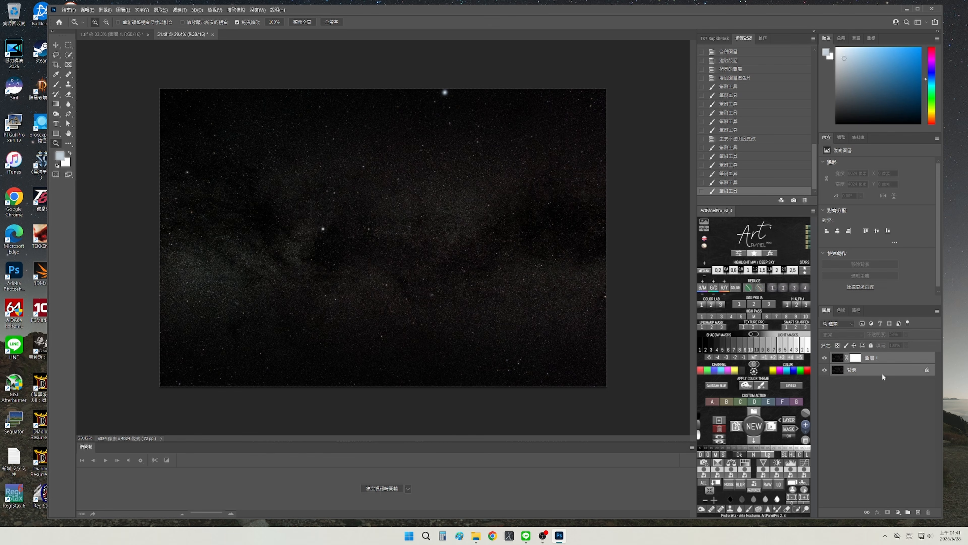
right_click(883, 374)
click(883, 431)
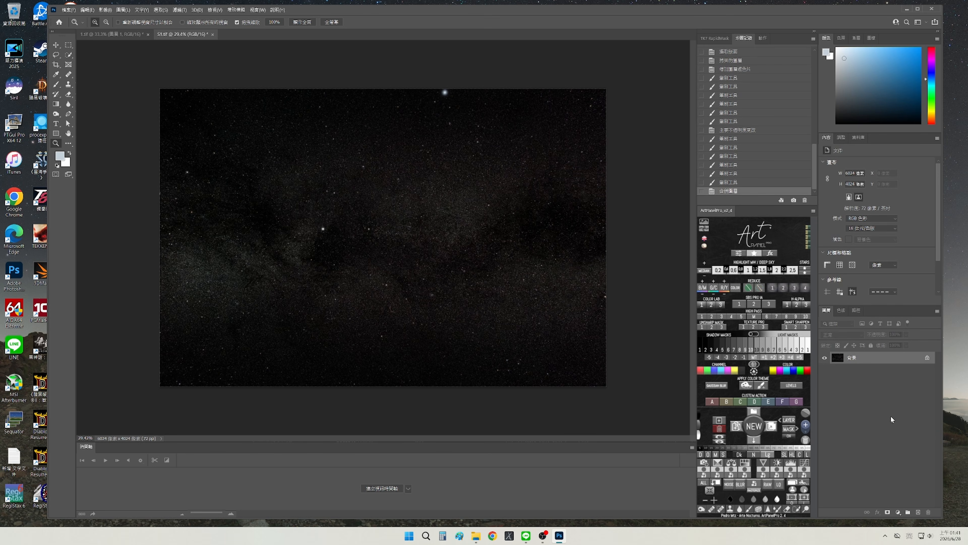
- Copy the entire merged star image and paste it into 1.tif as a new layer
key(ctrl+a)
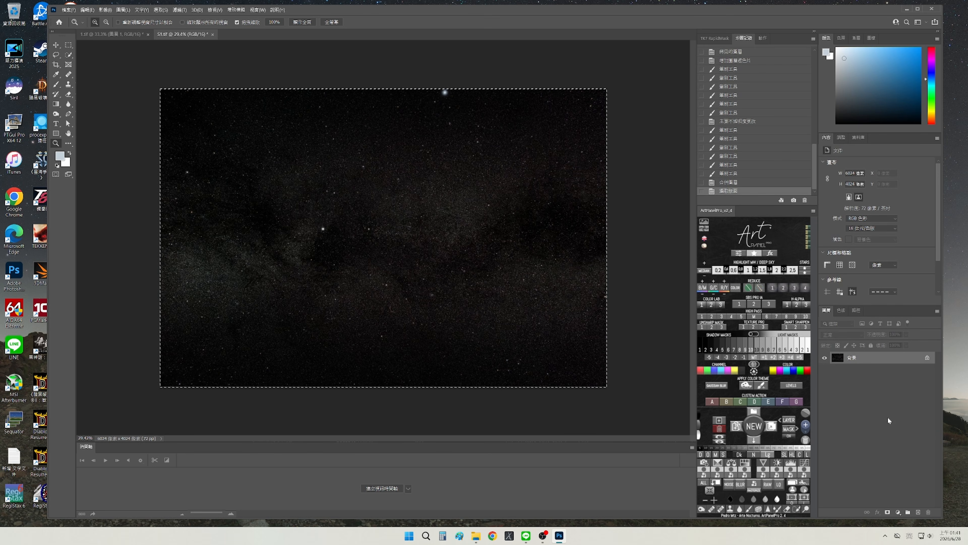
click(94, 36)
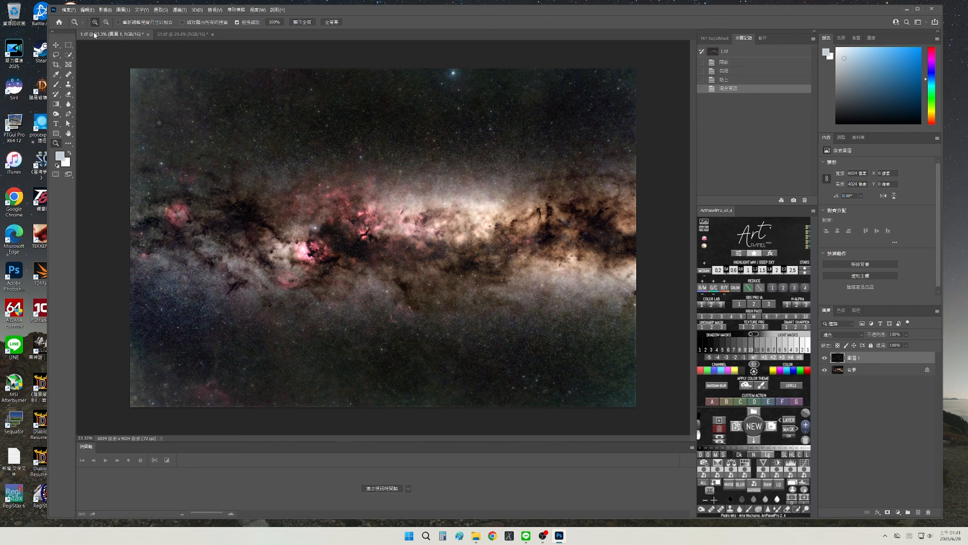
right_click(874, 360)
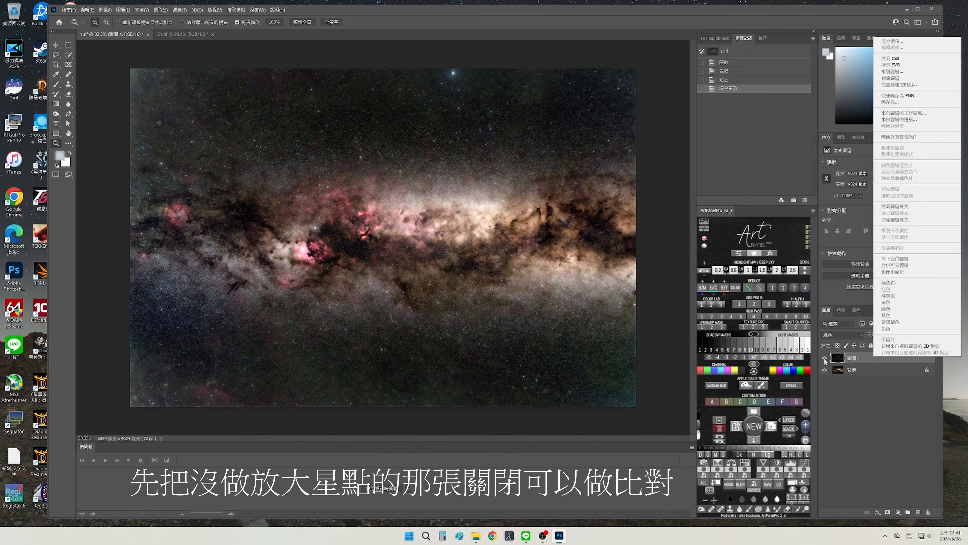
click(868, 387)
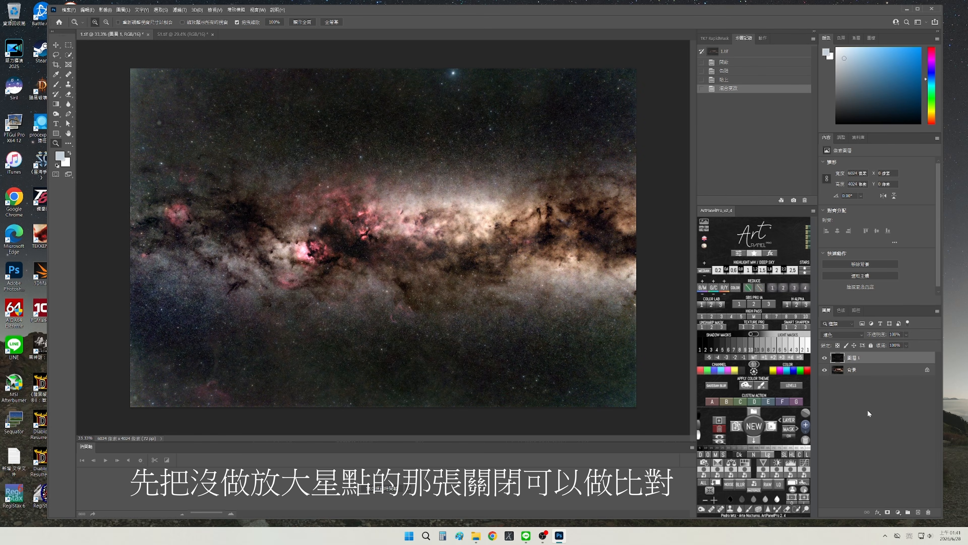
key(ctrl+v)
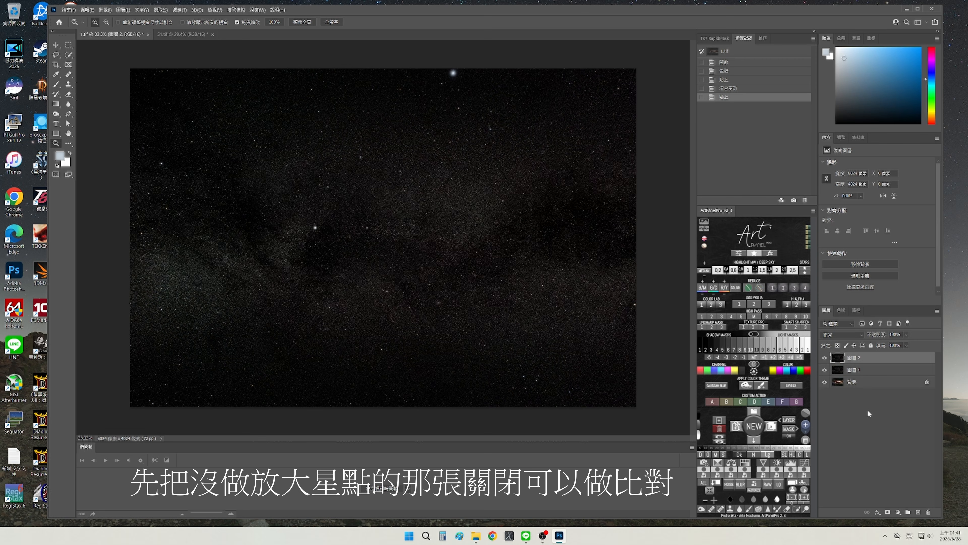
- Hide the earlier star layer without enlarged stars and set the newly pasted star layer's blend mode to Screen (濾色)
click(825, 369)
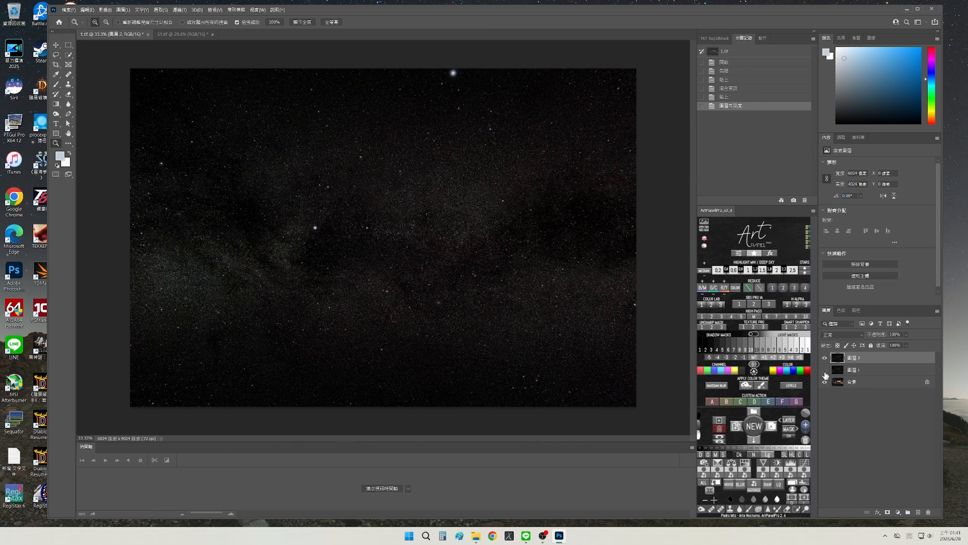
click(845, 334)
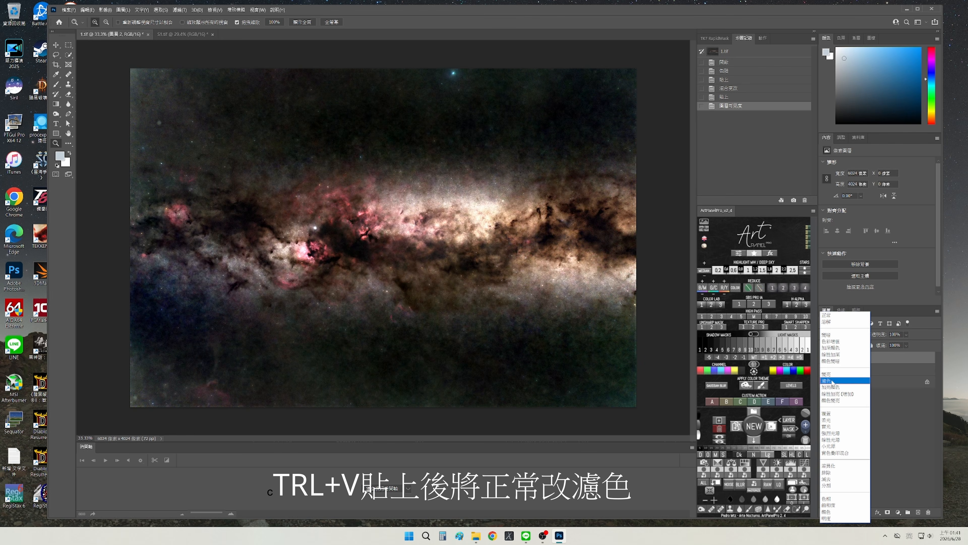
click(832, 380)
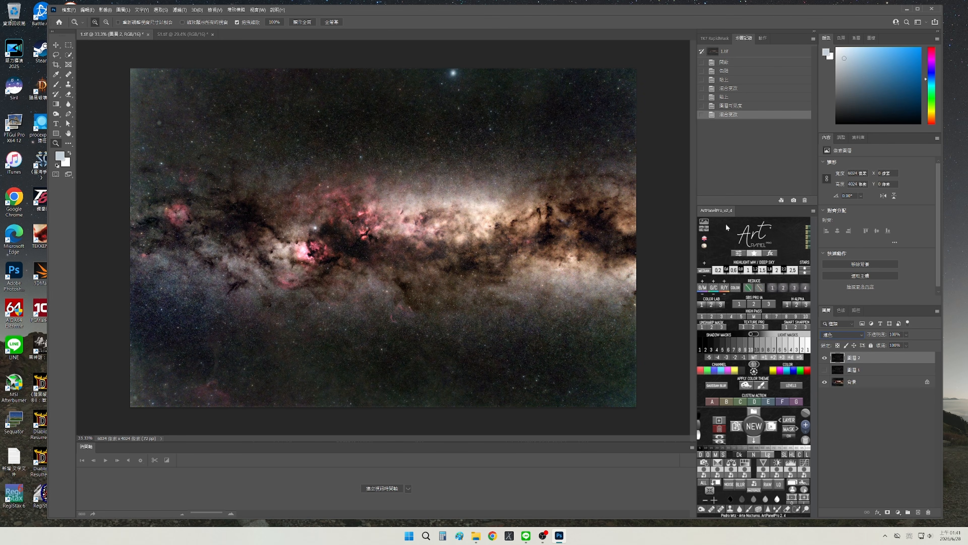
- Compare the image with original and enlarged stars by alternately showing and hiding the two star layers, leaving only the enlarged version shown
click(824, 370)
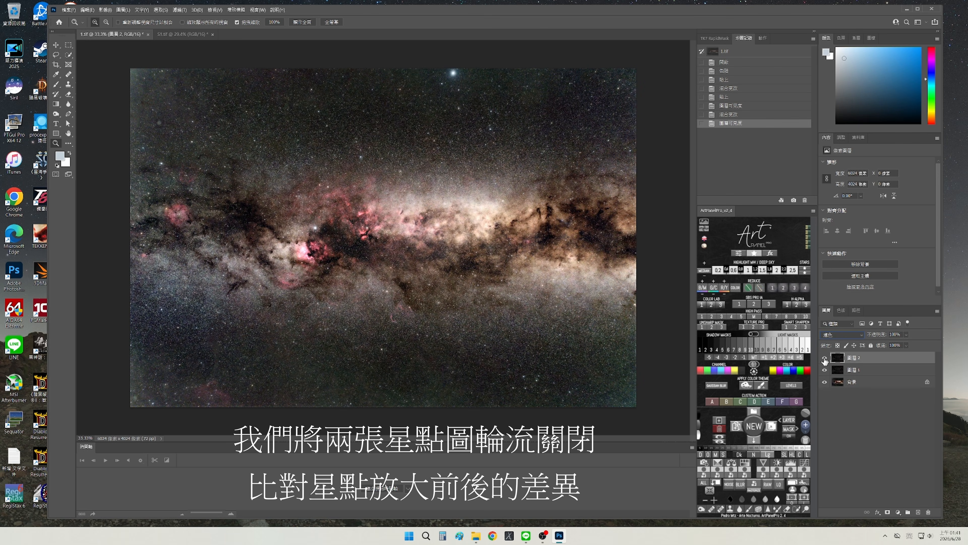
click(824, 359)
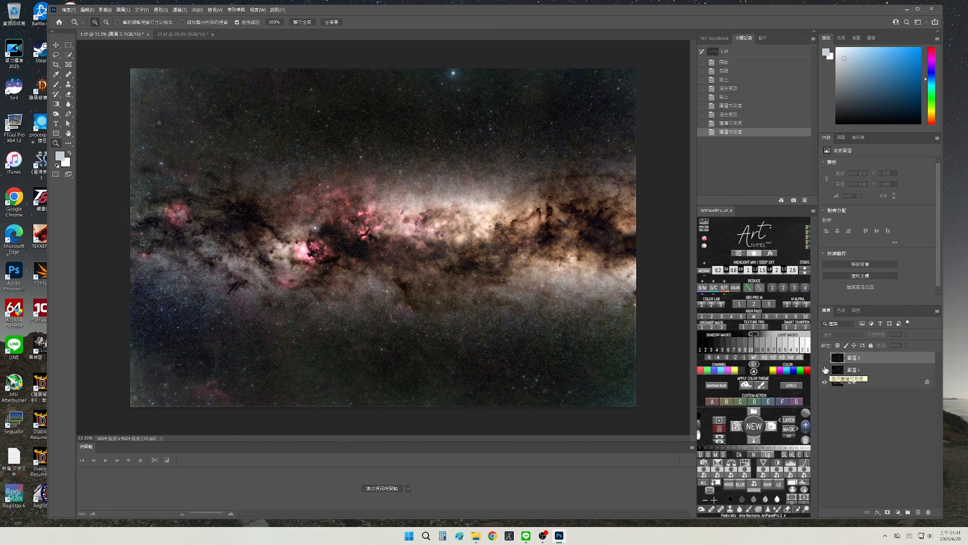
click(825, 358)
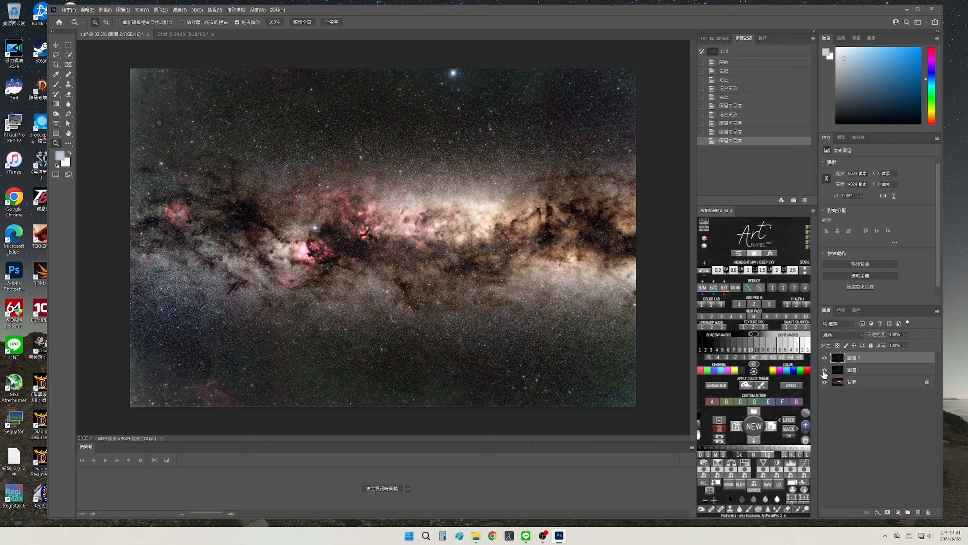
click(823, 371)
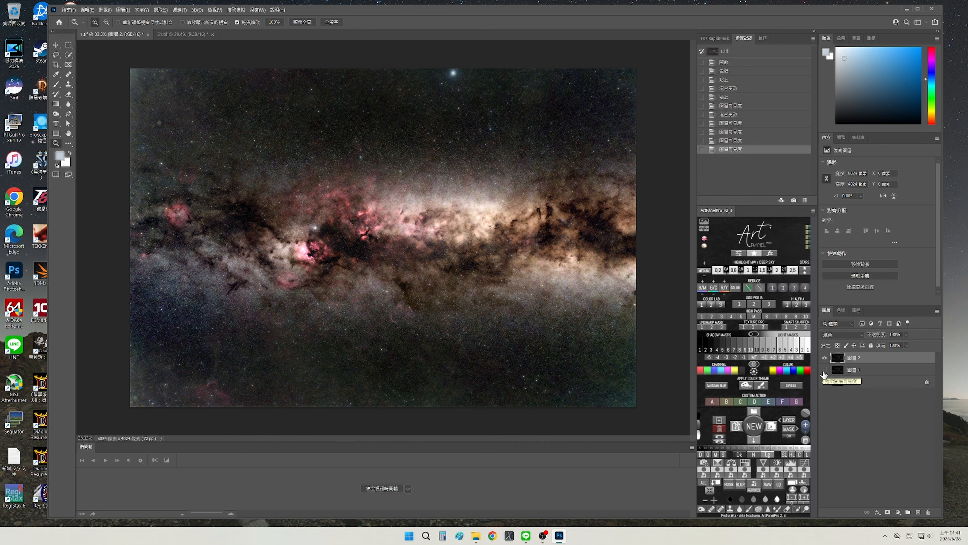
click(823, 371)
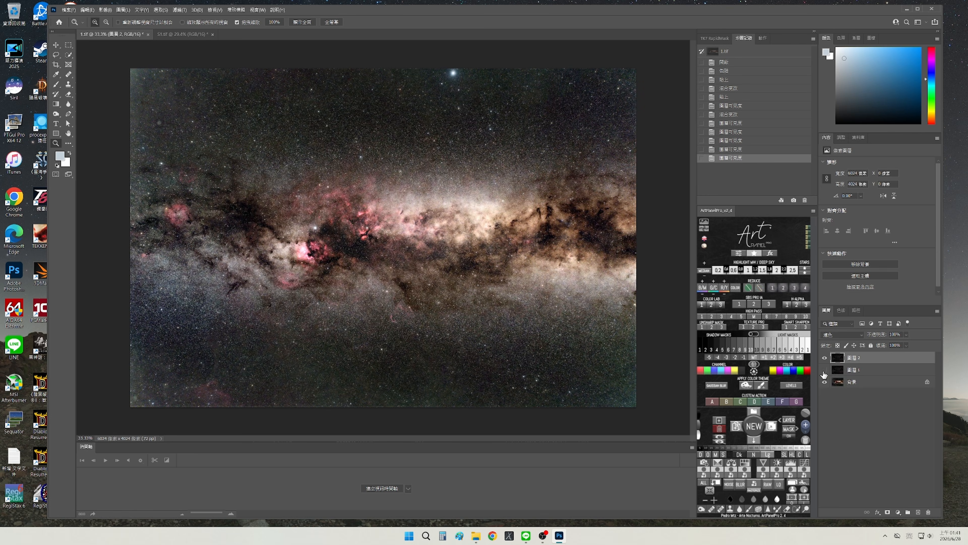
click(824, 372)
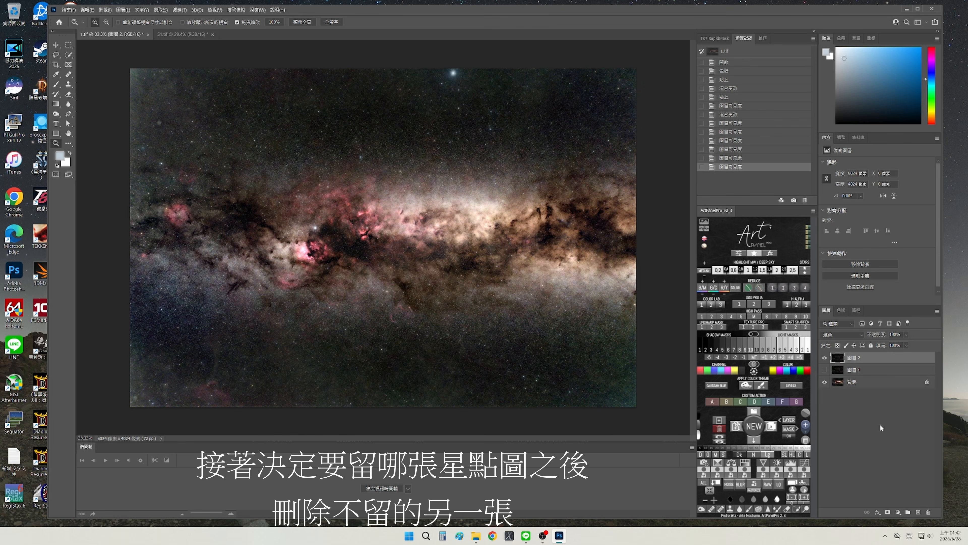
- Delete the hidden star layer that lacks the enlarged stars
click(843, 372)
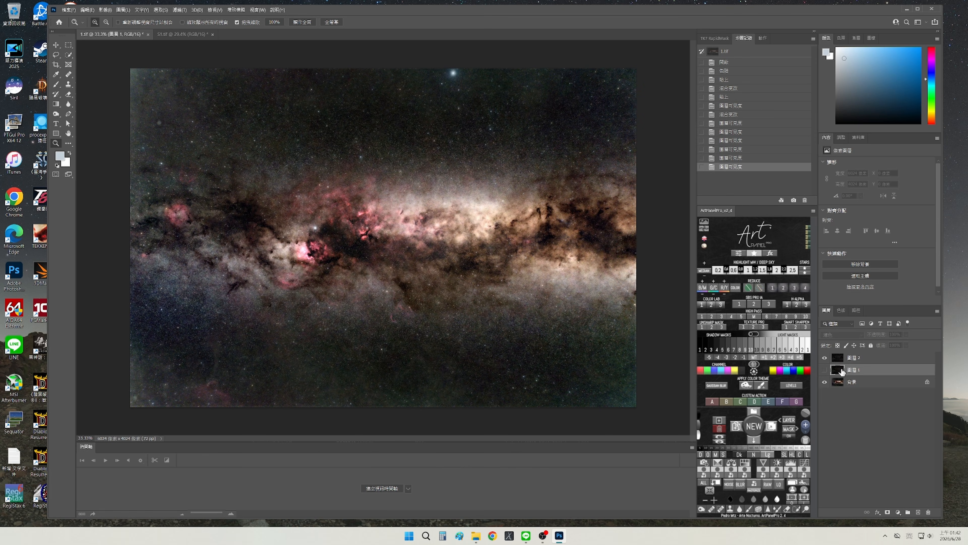
right_click(867, 368)
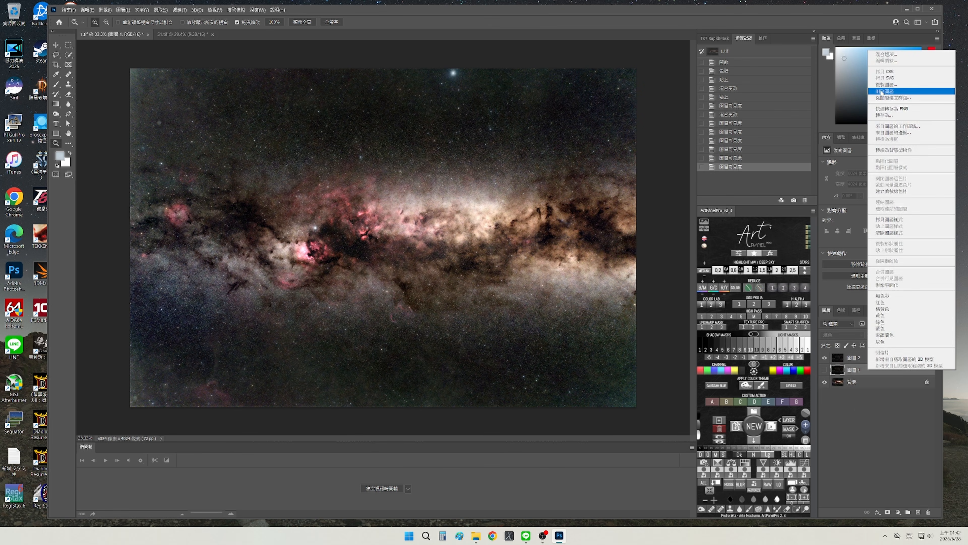
click(885, 92)
- Merge the remaining star layer with the background layer
click(863, 359)
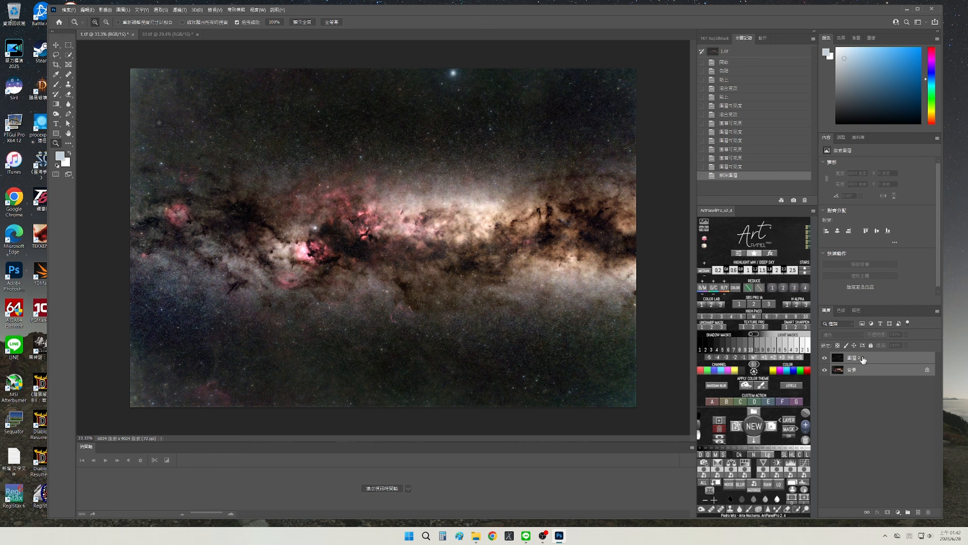
right_click(863, 360)
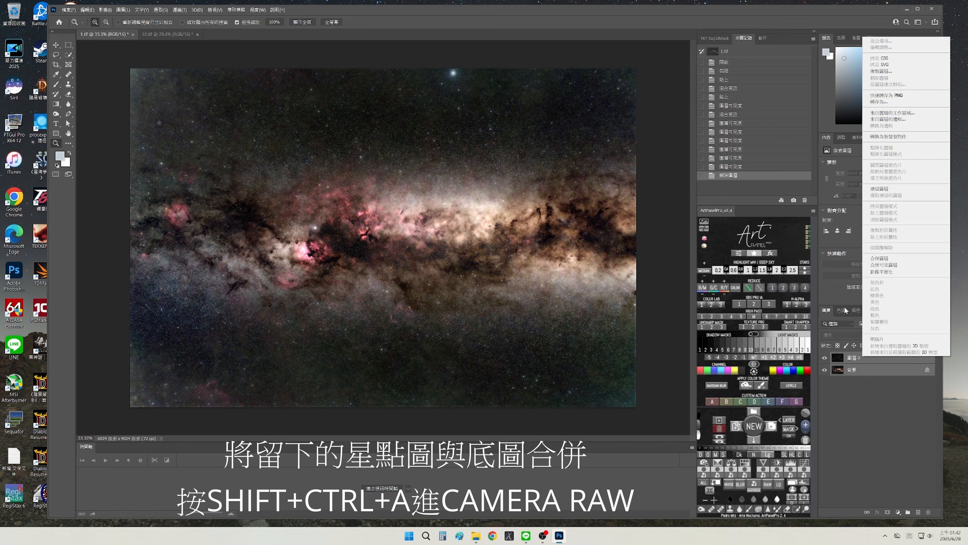
click(873, 259)
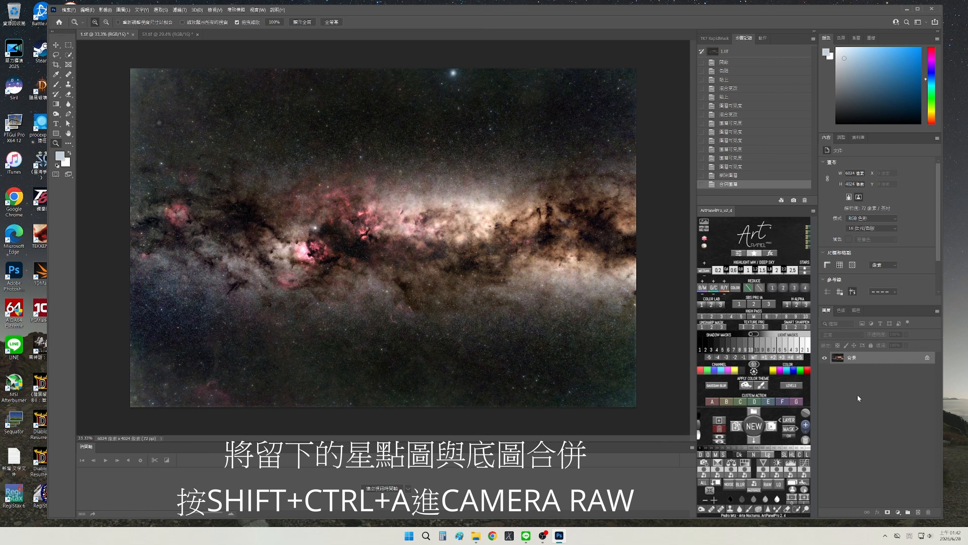
- Apply the Camera Raw filter to the merged image with contrast at +15, comparing the result with and without the light adjustments
key(ctrl+shift+a)
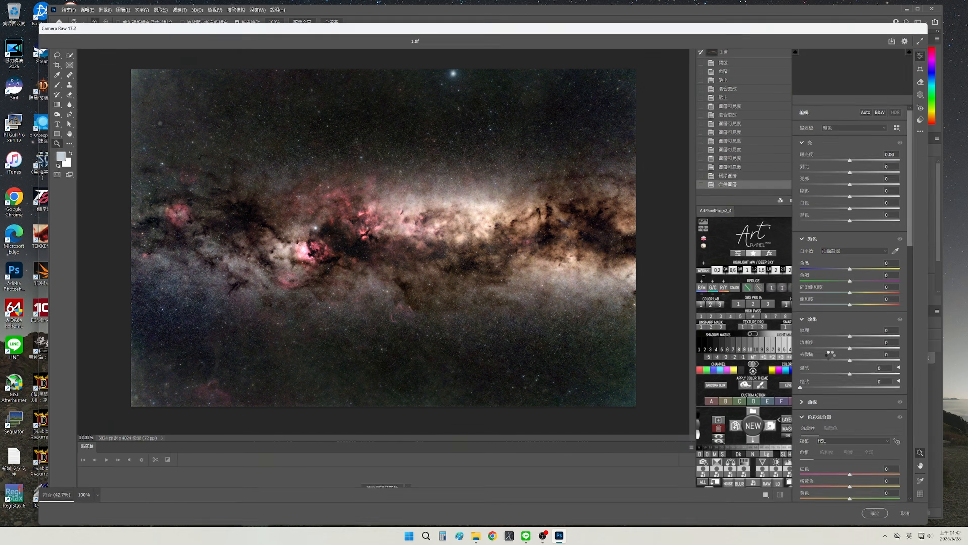
click(888, 166)
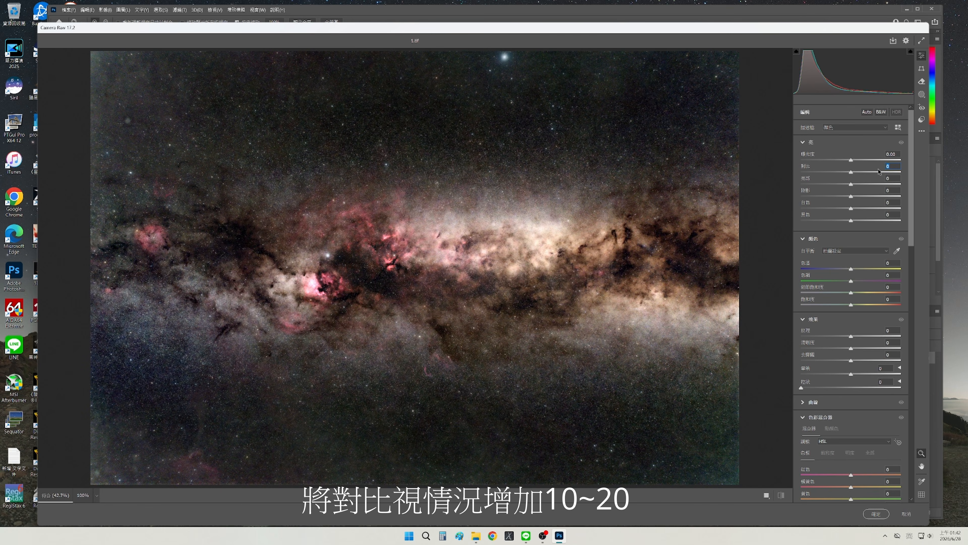
text(15)
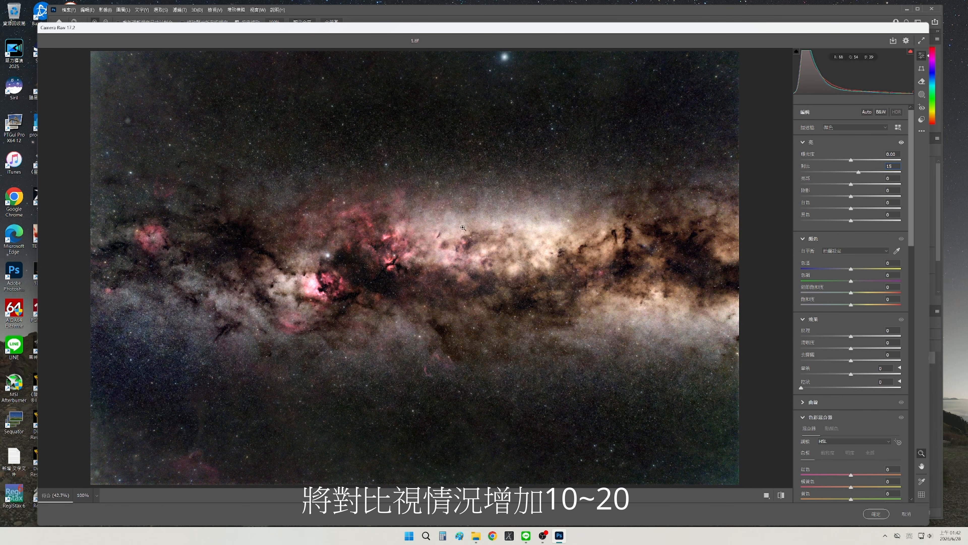
click(901, 143)
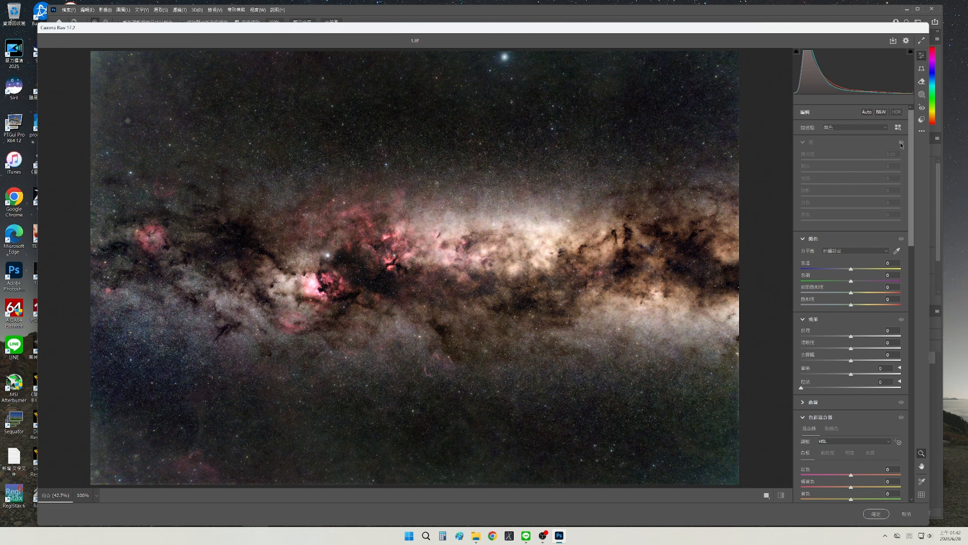
click(901, 143)
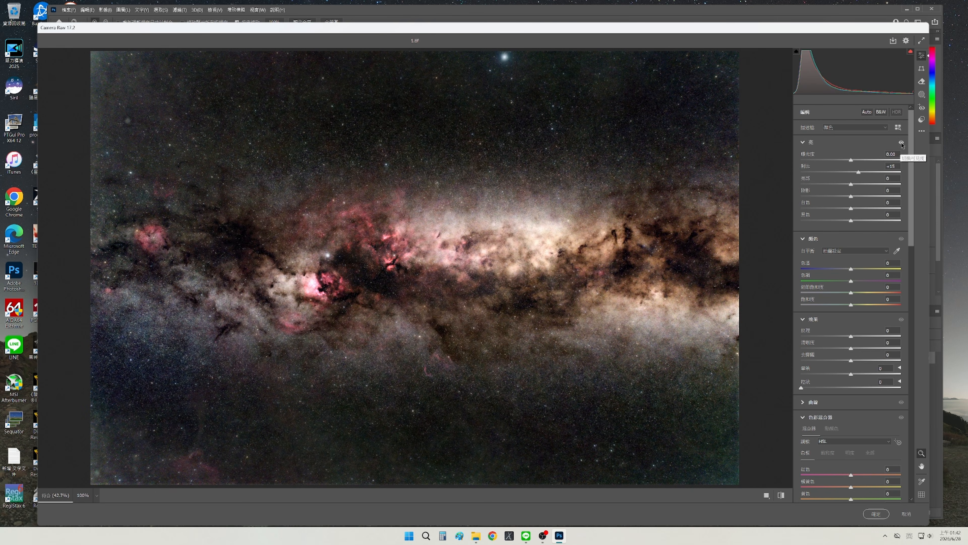
click(901, 143)
click(901, 143)
click(877, 514)
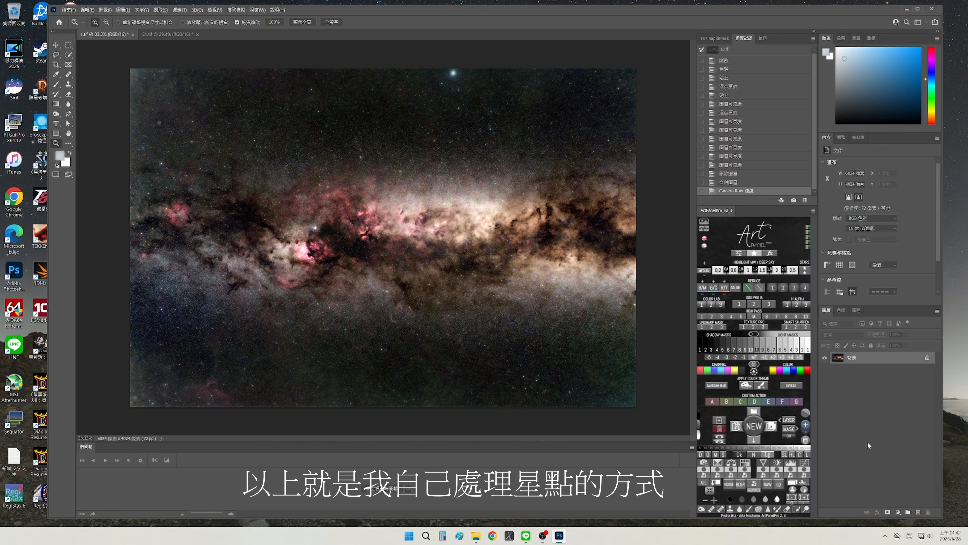